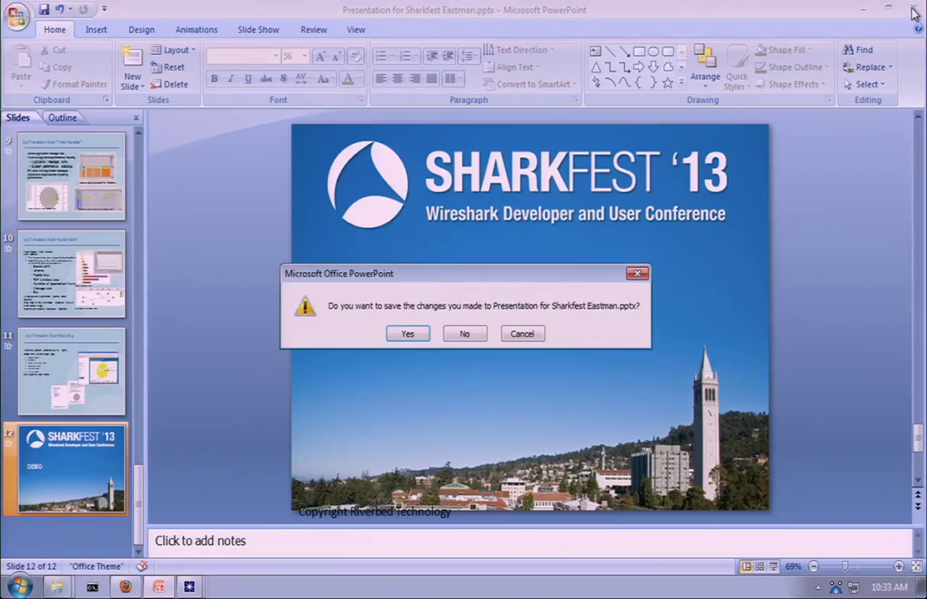
- Close the presentation without saving and open the form for starting a new capture in the Packet Trace Warehouse in Firefox
left_click(464, 334)
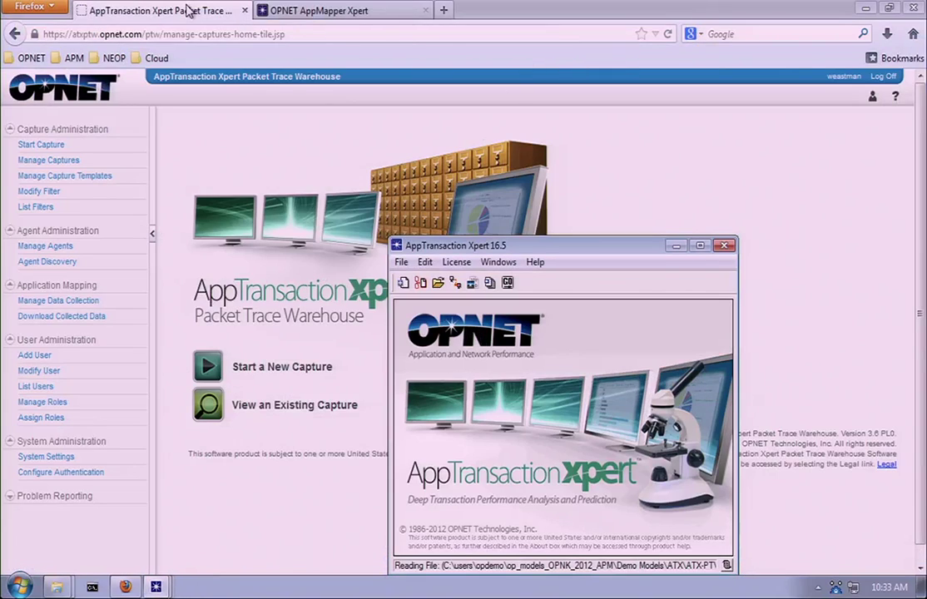
left_click(165, 10)
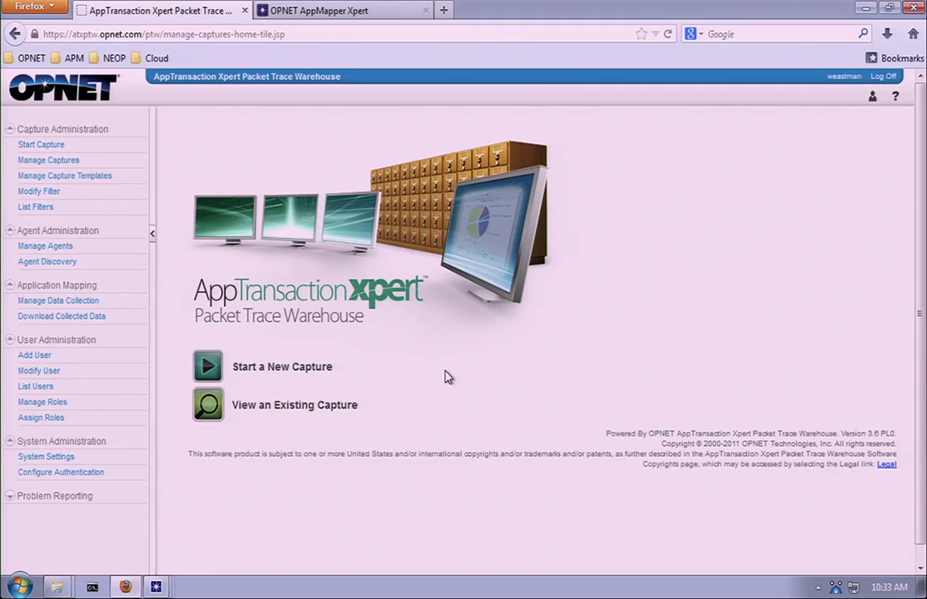
left_click(63, 151)
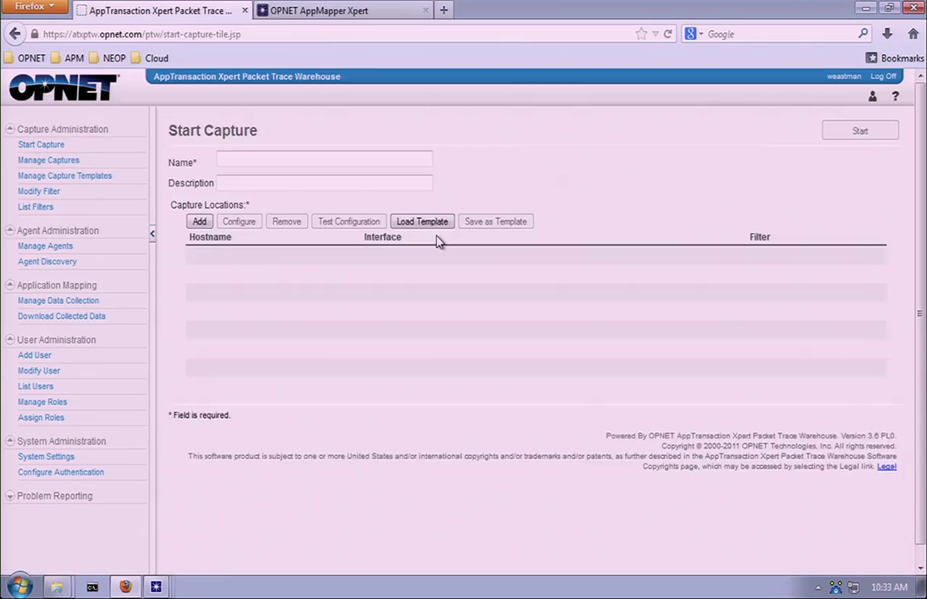
left_click(285, 162)
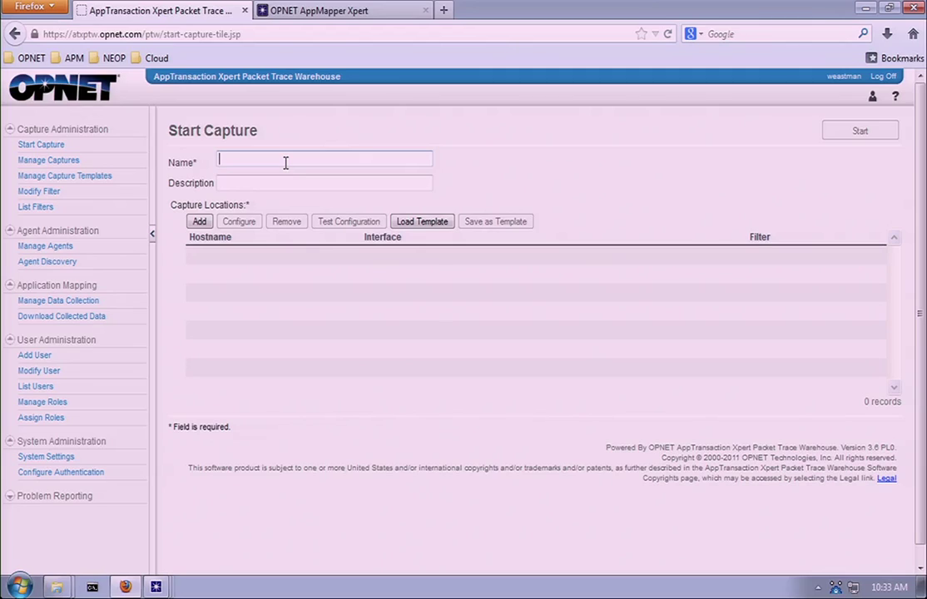
- Search the existing captures by the name "terminal" and show everyone's captures instead of only your own
left_click(30, 166)
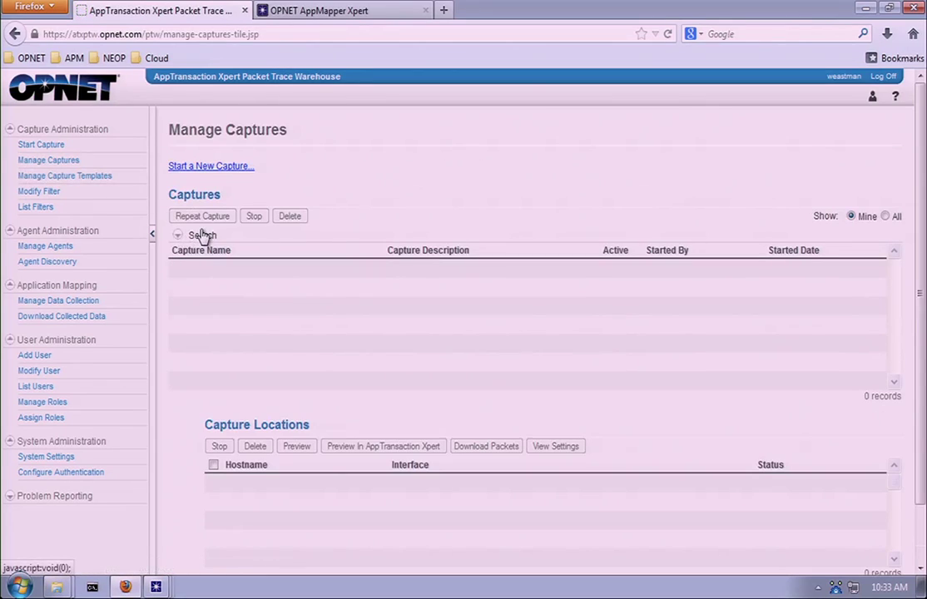
left_click(202, 235)
left_click(213, 265)
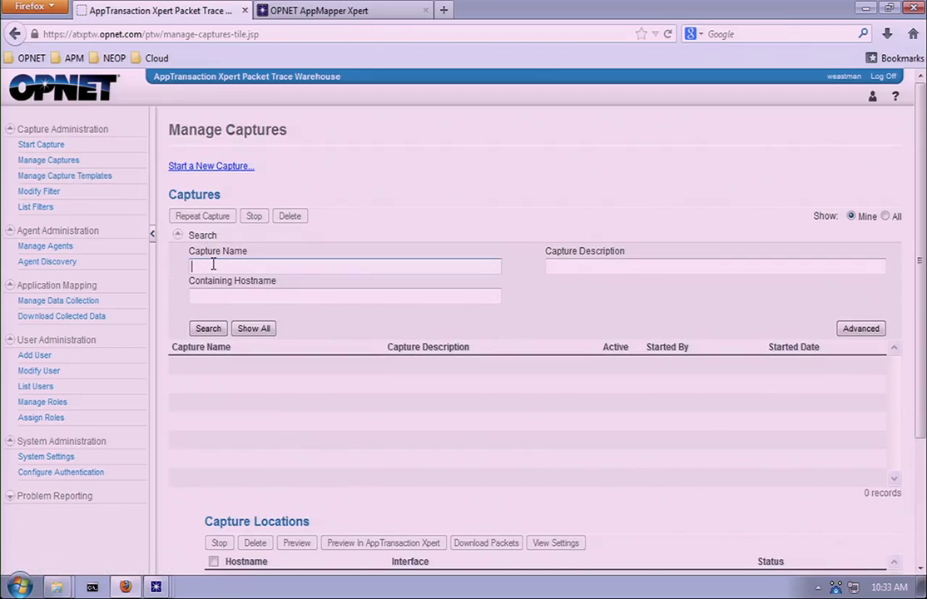
type("terminal")
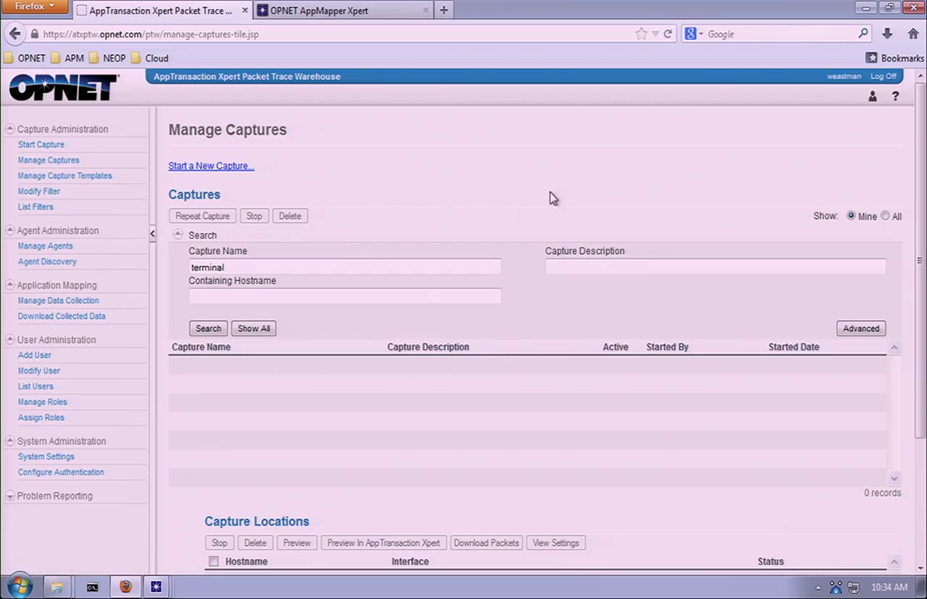
left_click(885, 217)
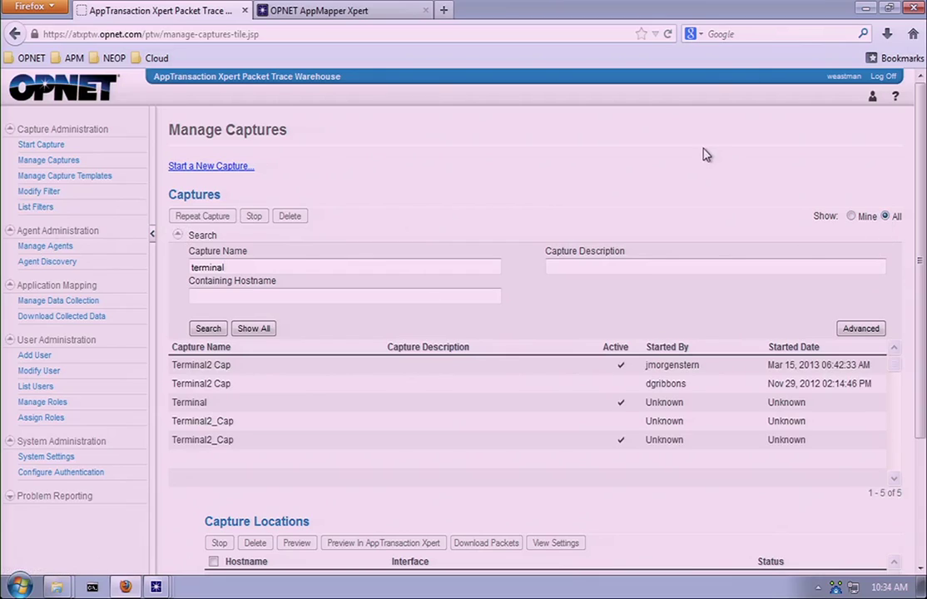
left_click(852, 217)
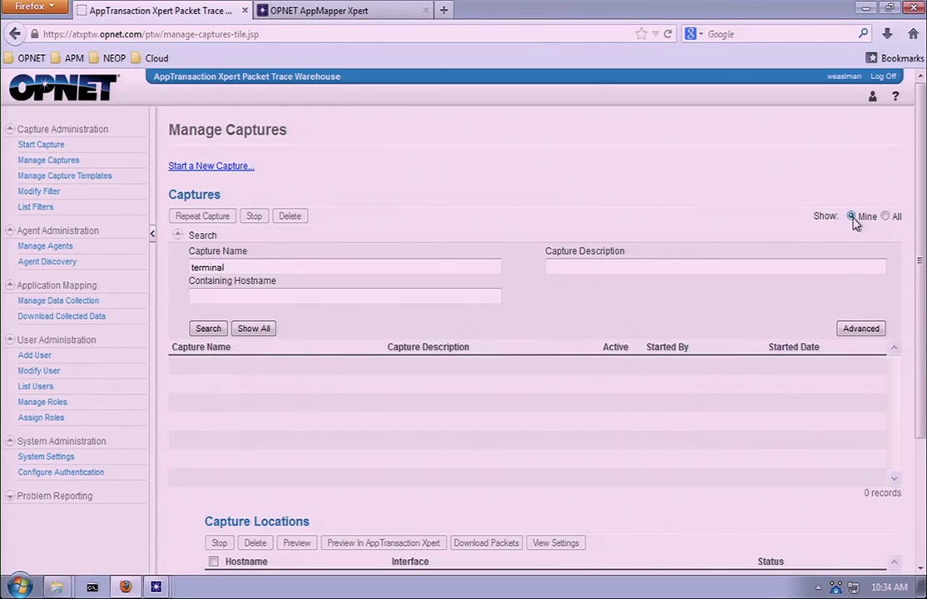
left_click(885, 217)
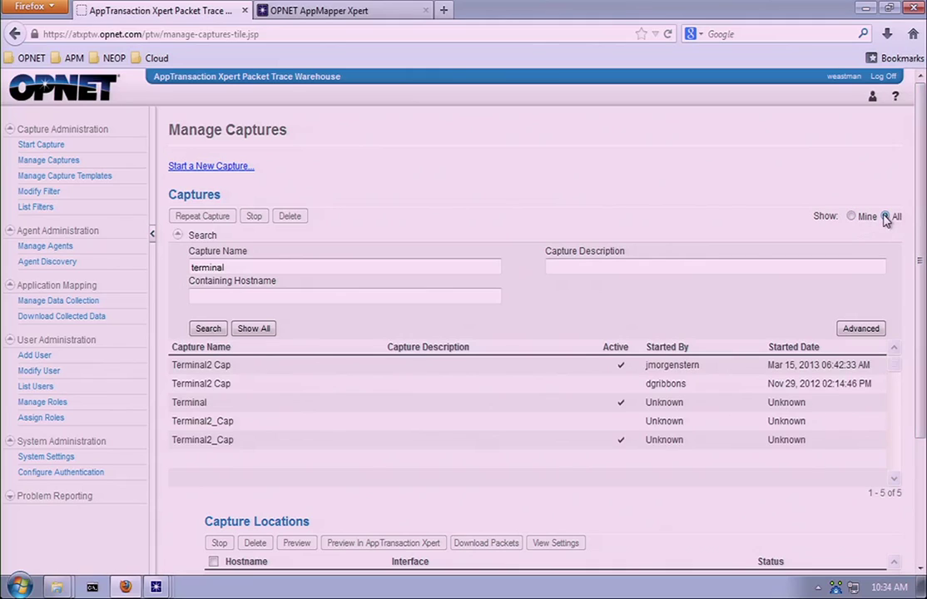
- Select the Terminal2 Cap capture started on Mar 15, 2013 and view its capture locations
left_click(254, 366)
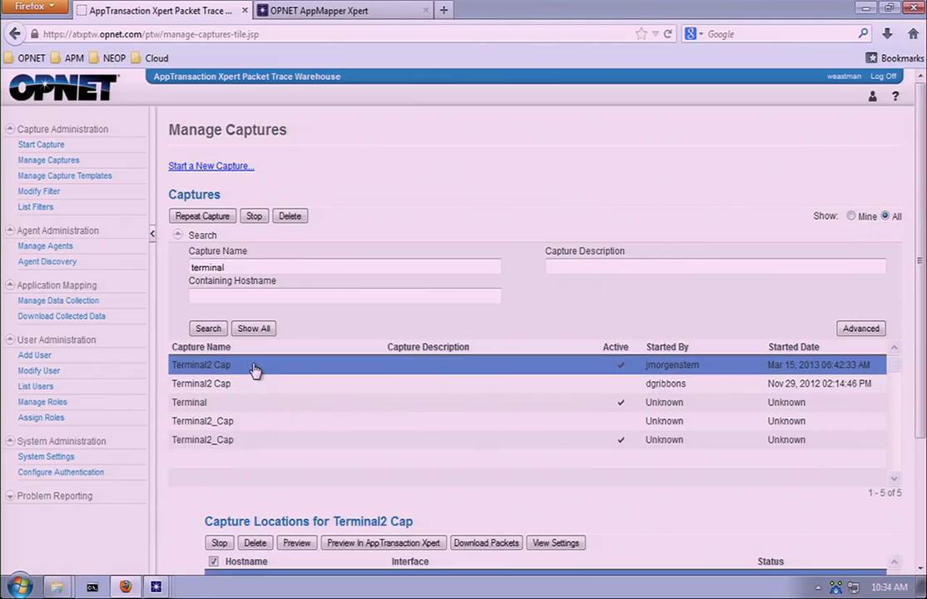
scroll(434, 347, "down", 2)
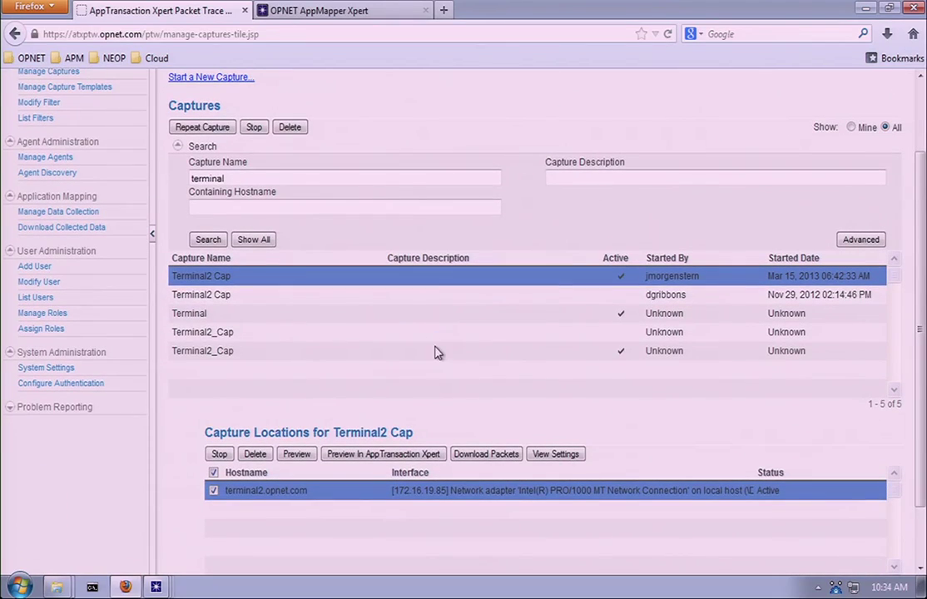
scroll(499, 318, "down", 2)
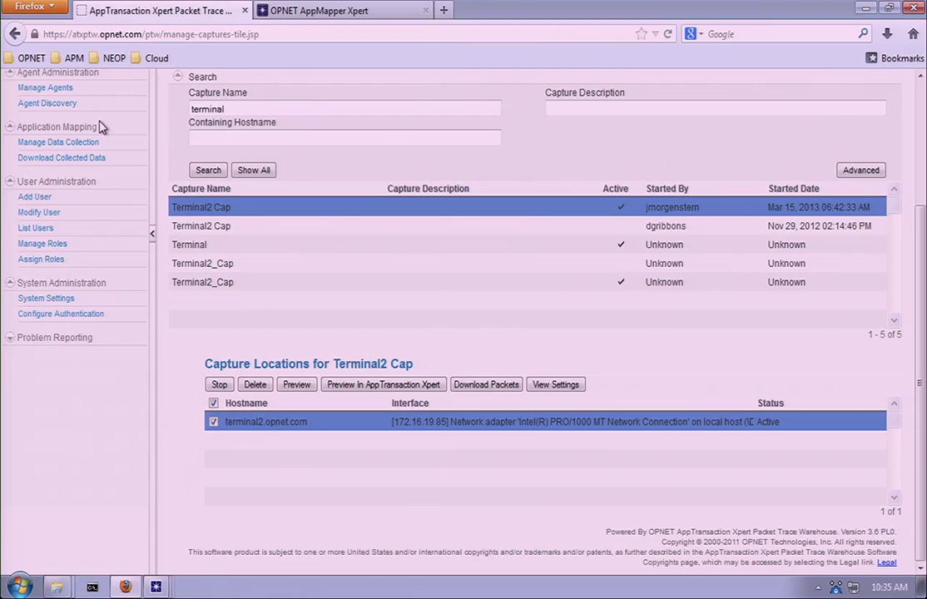
- Browse the list of managed agents and select the agent with hostname 172.16.9.145
left_click(61, 87)
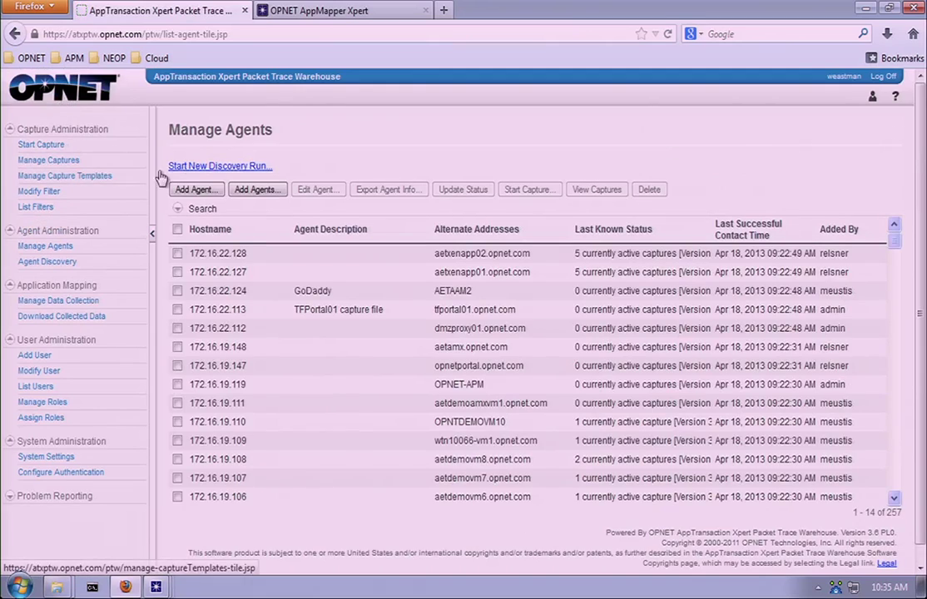
scroll(307, 355, "down", 1)
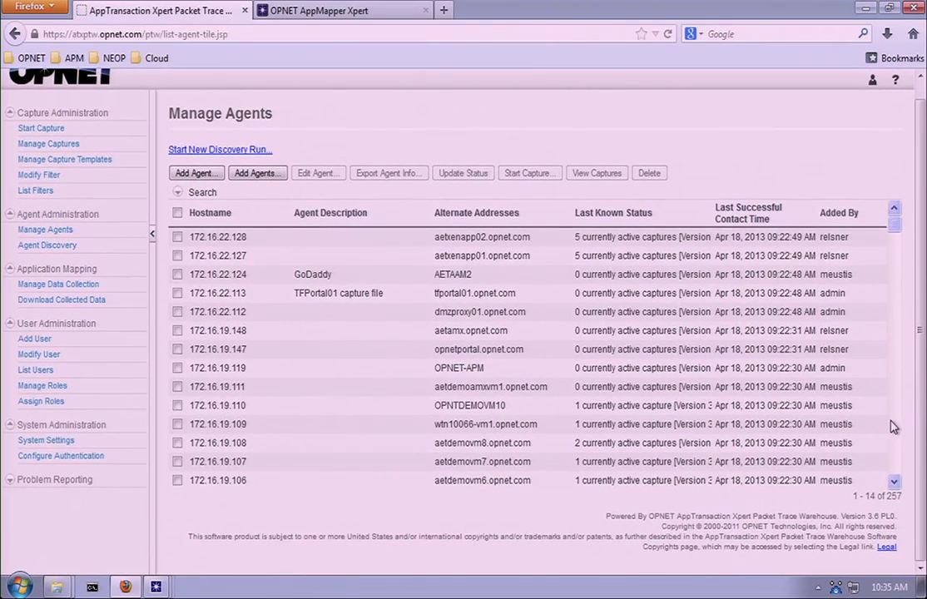
scroll(889, 426, "down", 5)
scroll(896, 432, "down", 3)
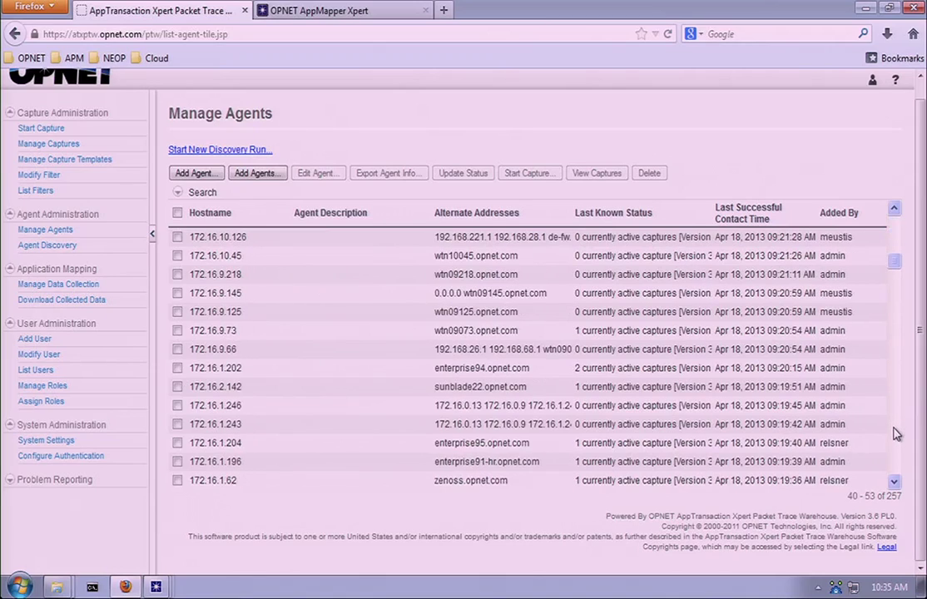
left_click(177, 293)
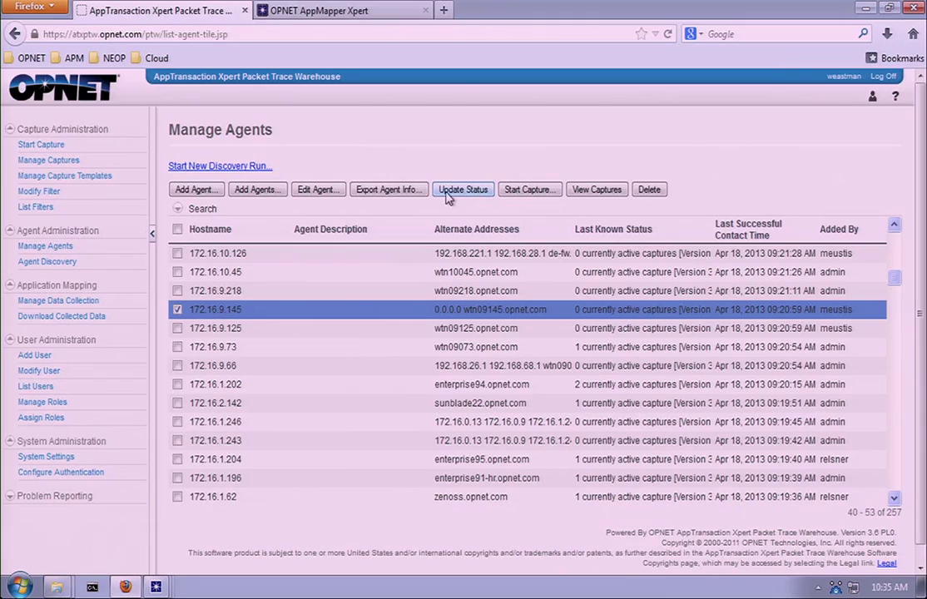
- Review the Default filter's settings, the managed agents and the application mapping data collection locations
left_click(46, 192)
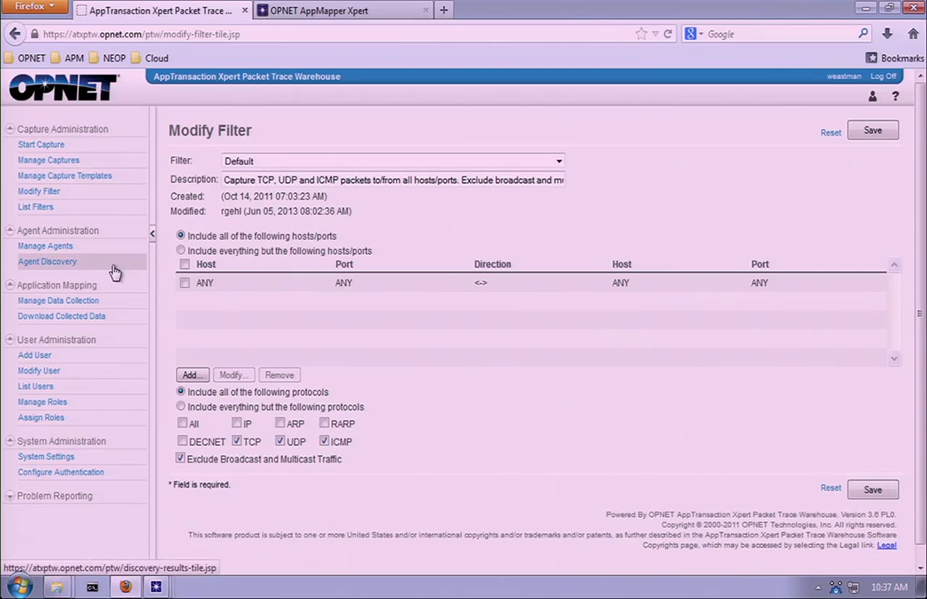
left_click(73, 248)
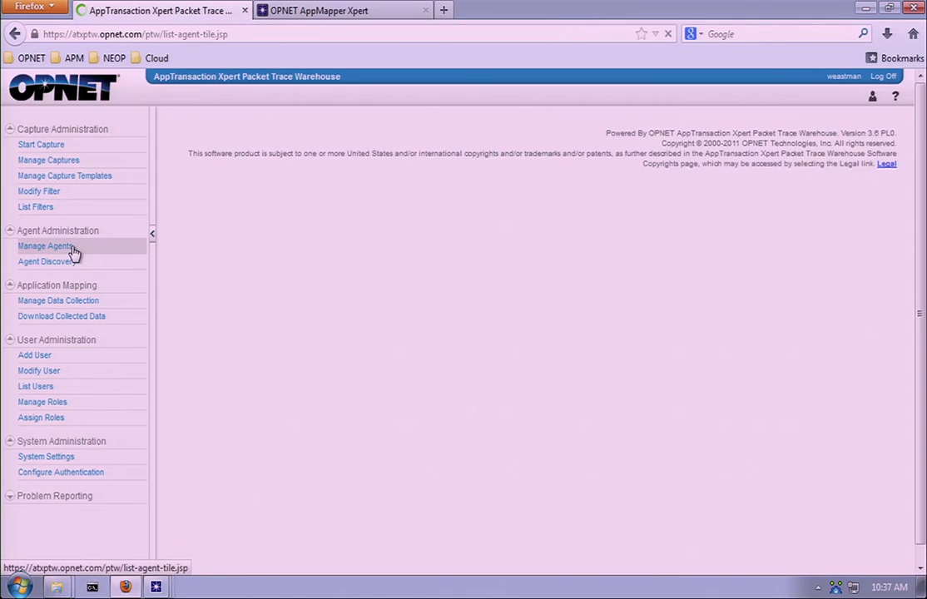
left_click(87, 302)
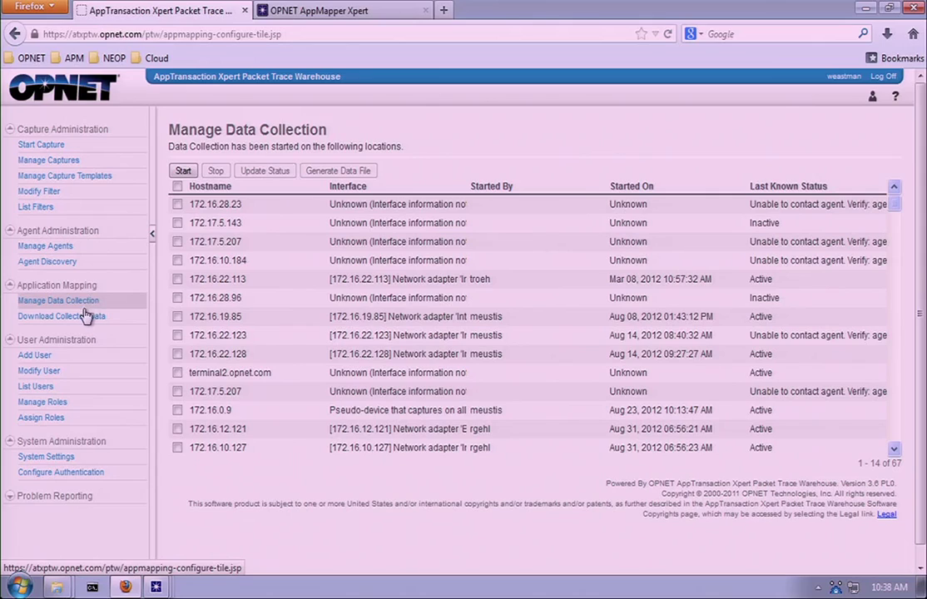
- Examine the forms for adding and modifying a user account
left_click(43, 356)
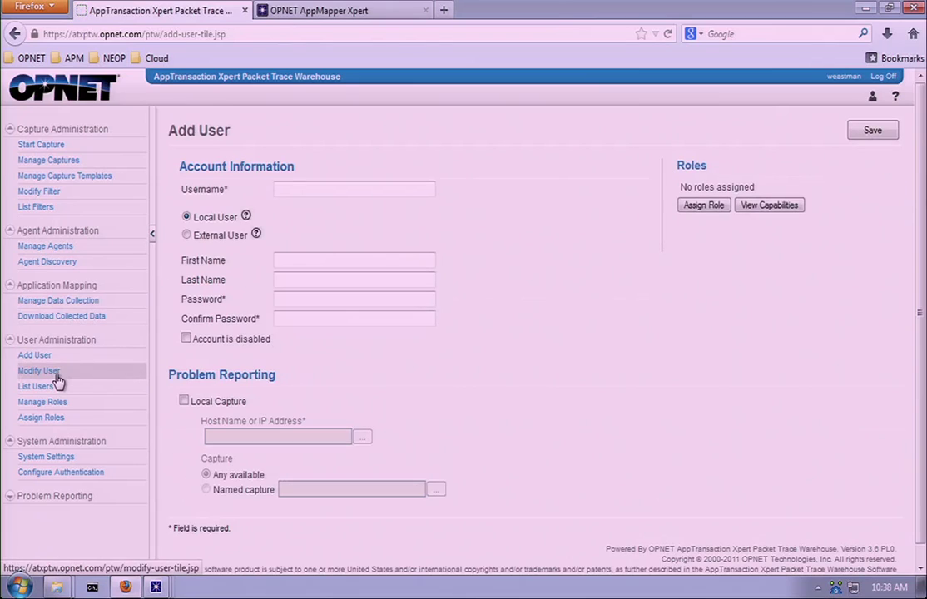
left_click(55, 375)
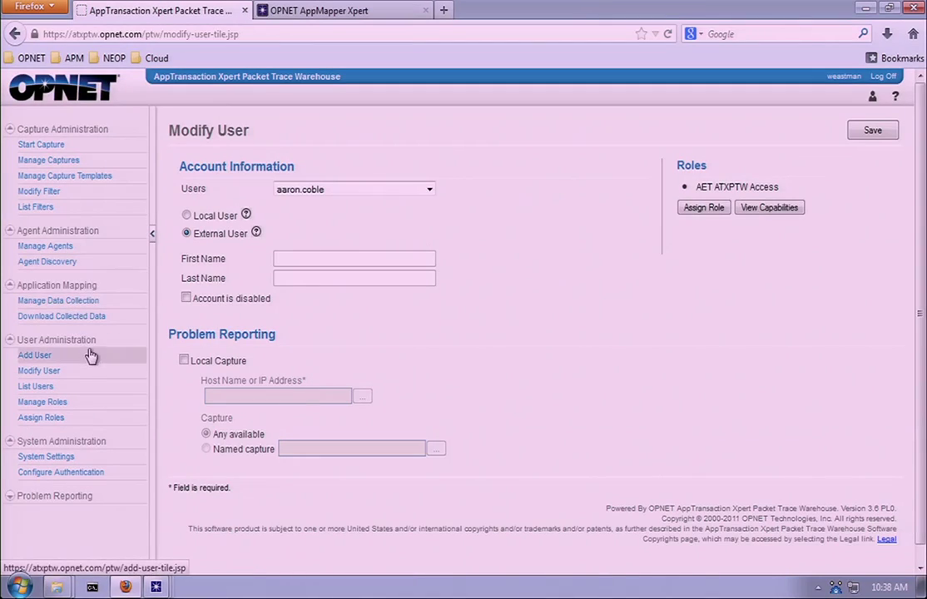
- Open the currently logged-in user's account from the user list and review its capabilities
left_click(46, 389)
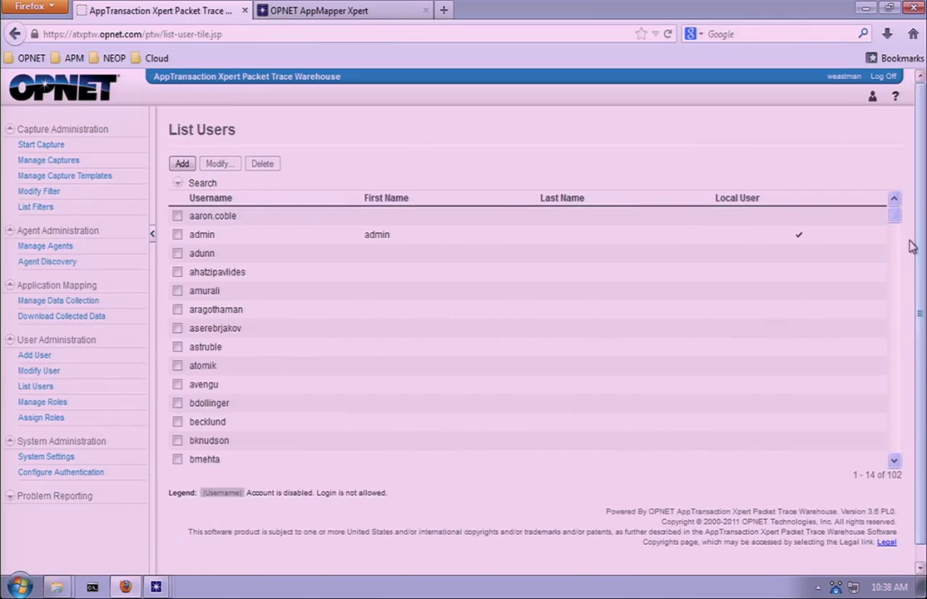
left_click_drag(894, 225, 896, 430)
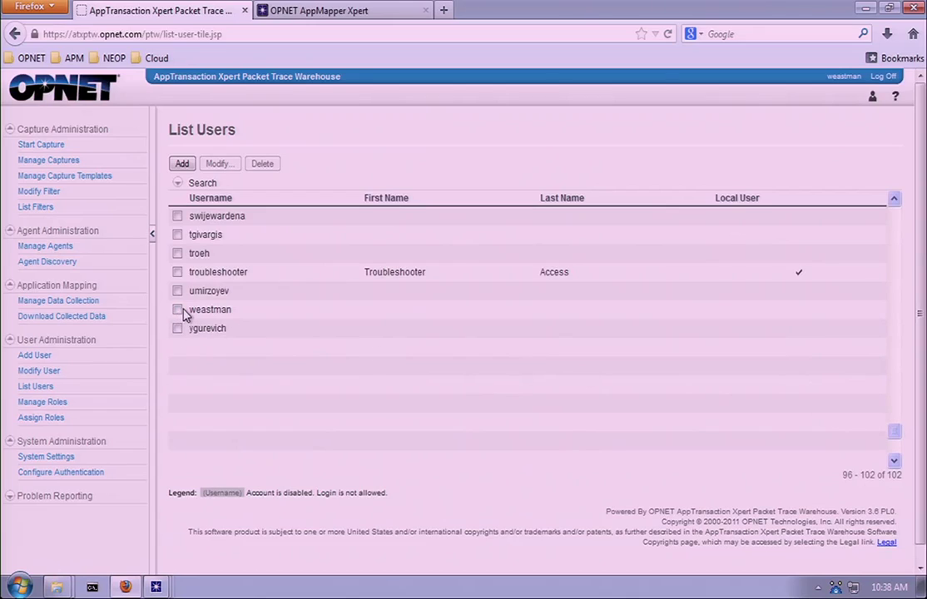
left_click(178, 309)
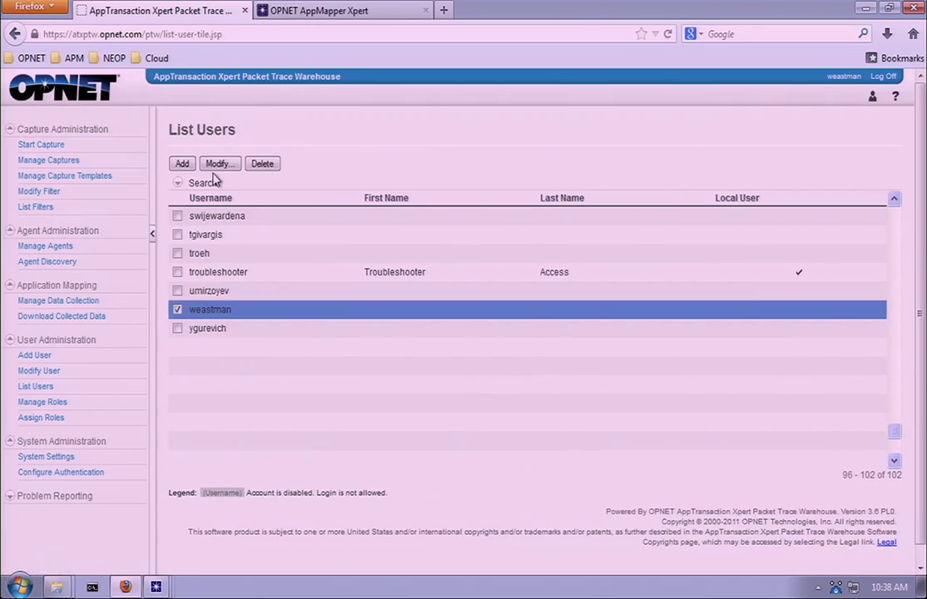
left_click(216, 163)
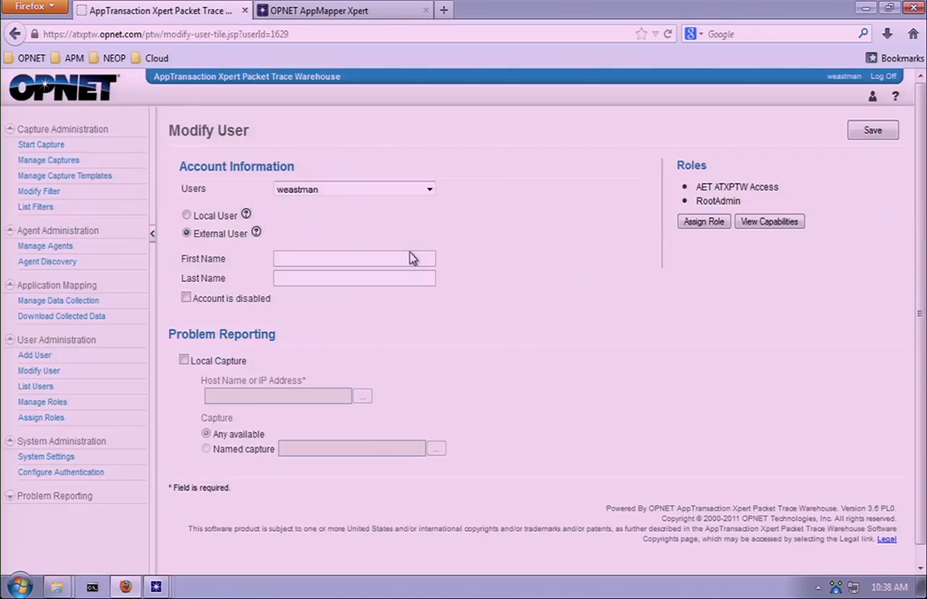
left_click(738, 224)
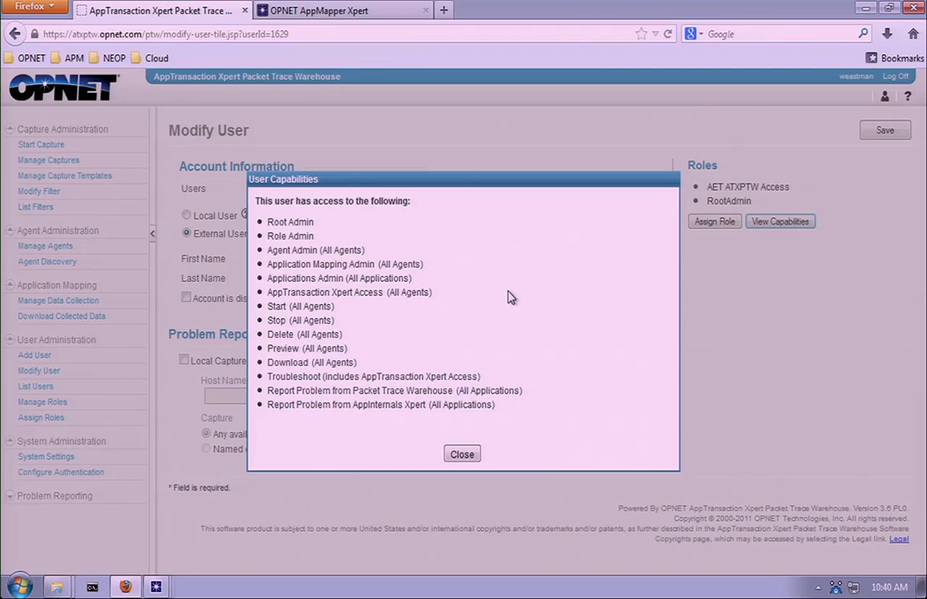
left_click(466, 456)
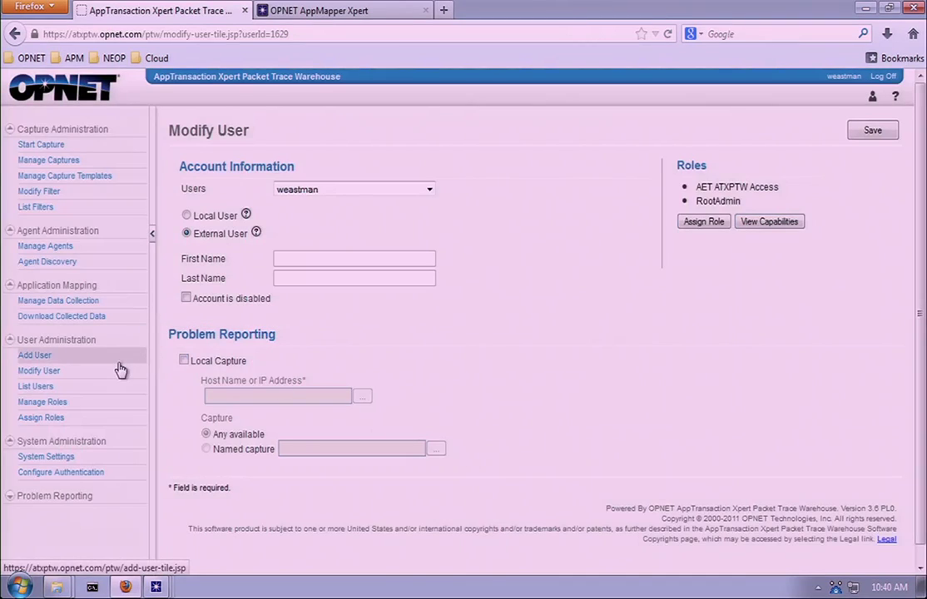
- Expand the Problem Reporting section and open the form for reporting a new problem
left_click(19, 497)
scroll(115, 407, "down", 1)
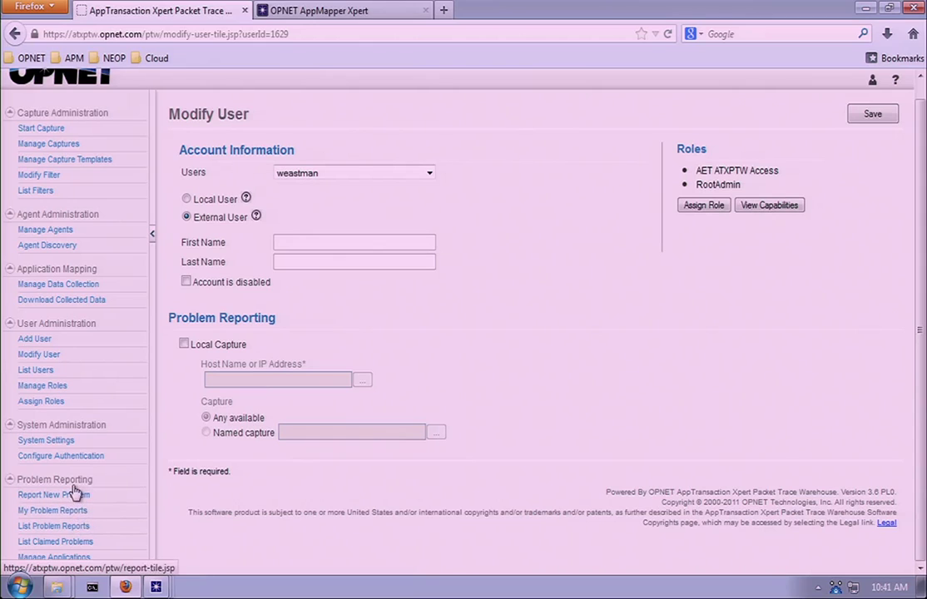
left_click(75, 479)
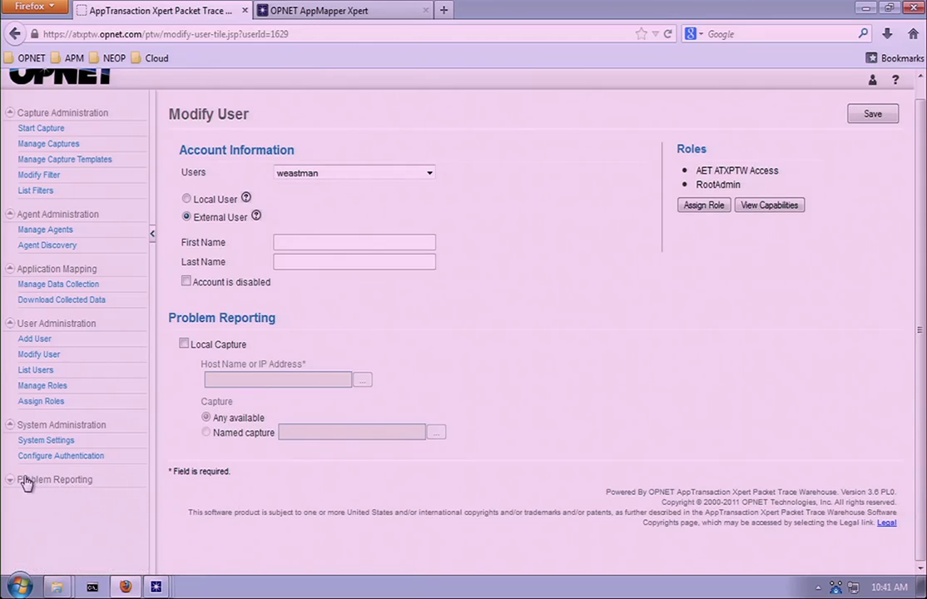
left_click(14, 480)
left_click(66, 496)
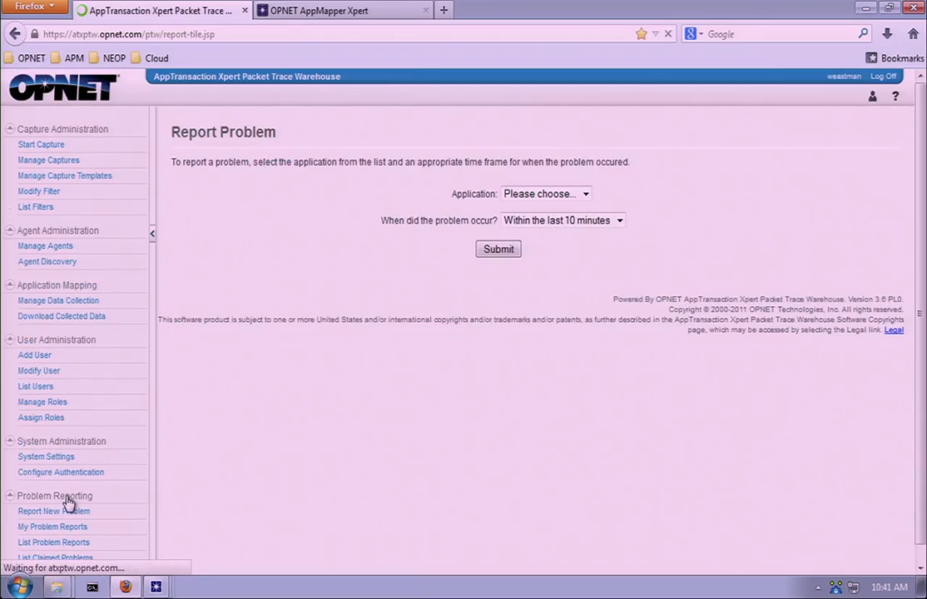
- Fill in the problem report with the application PCU and the time frame "Within the last 5 minutes"
left_click(584, 195)
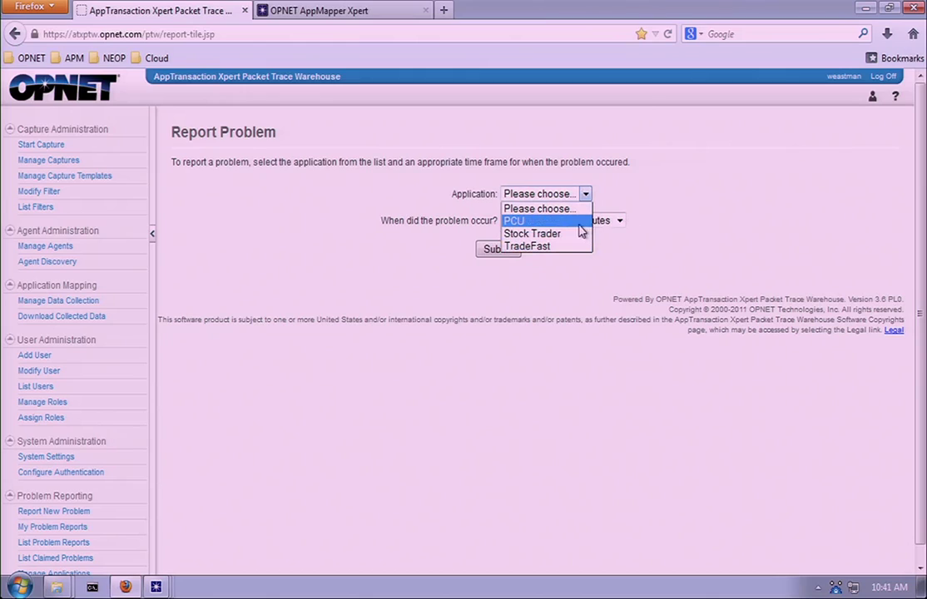
left_click(577, 222)
left_click(619, 220)
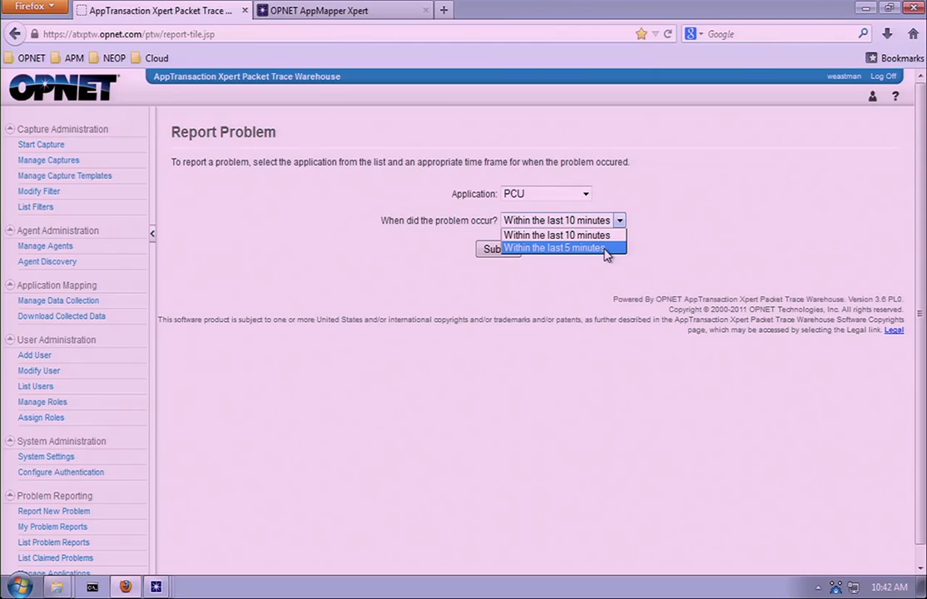
left_click(606, 249)
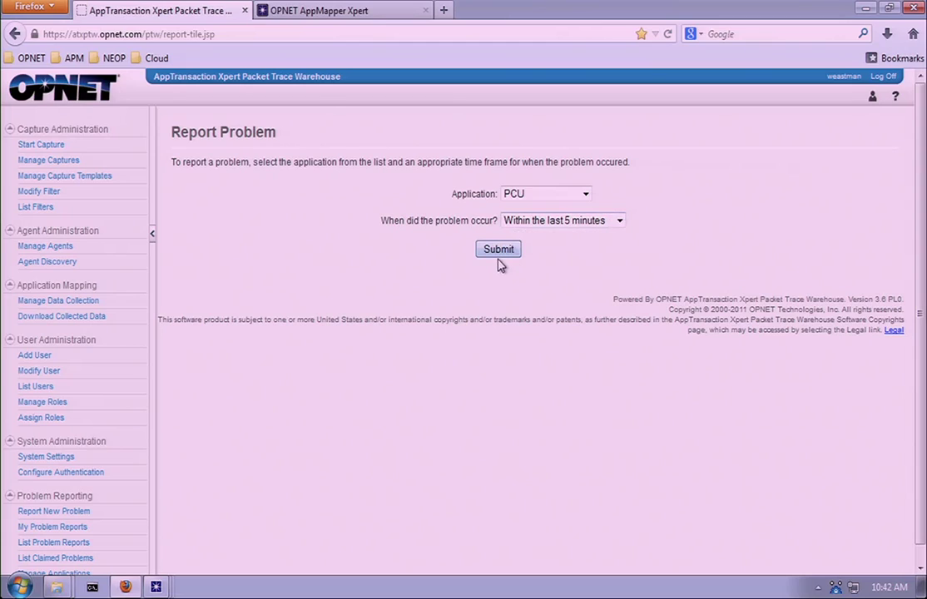
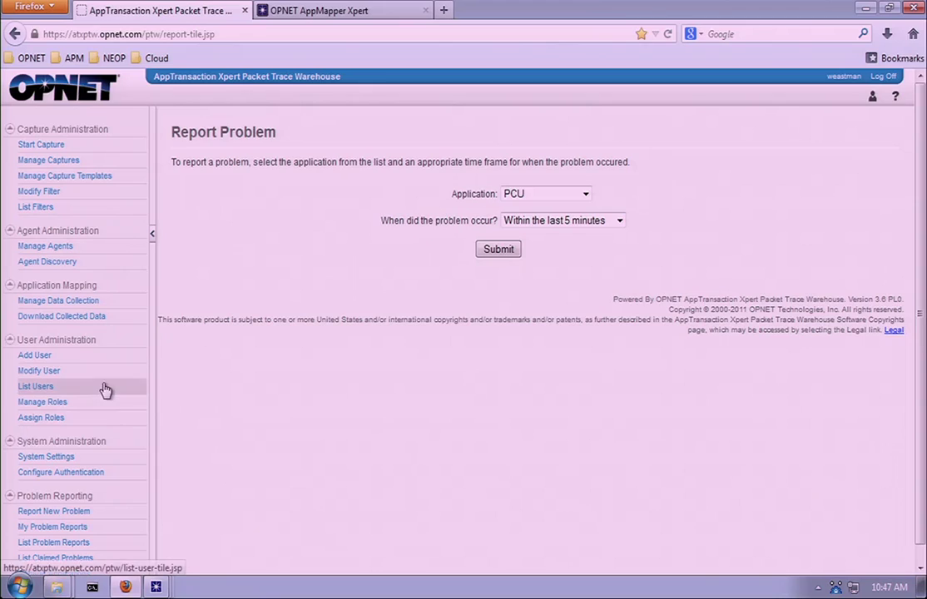
- Switch to OPNET AppMapper Xpert and open the repository explorer
scroll(110, 375, "down", 1)
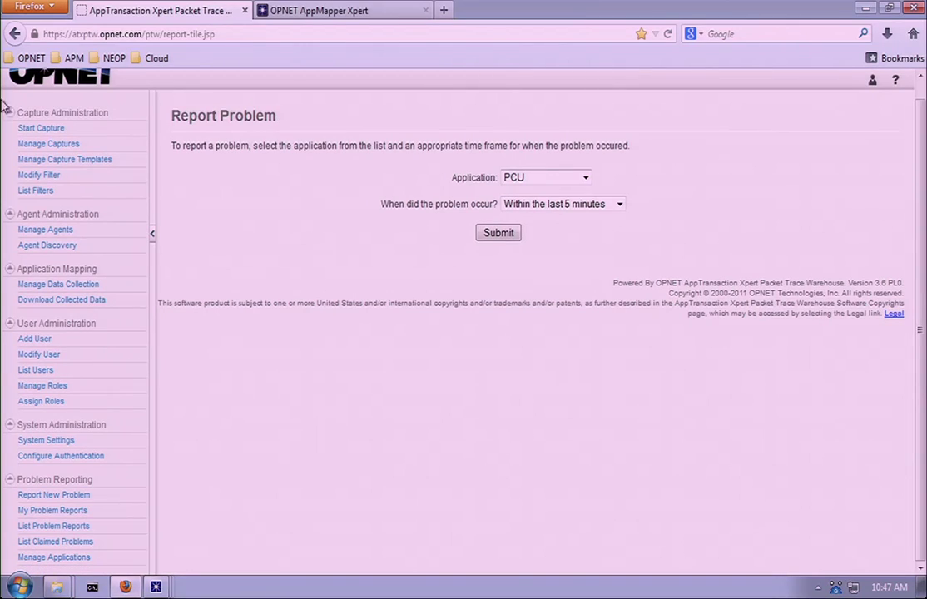
left_click(308, 12)
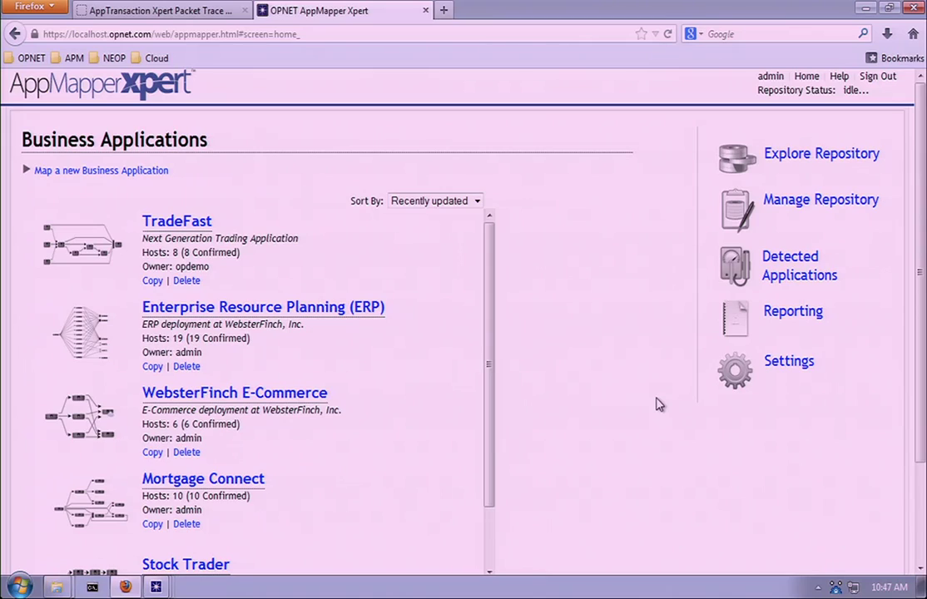
left_click(848, 158)
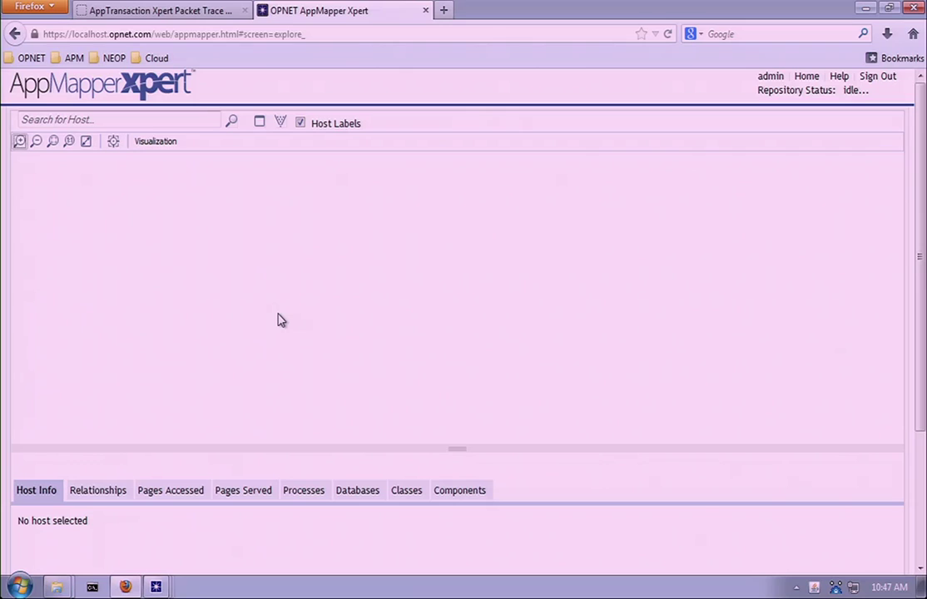
- Preview the host search suggestions for entries beginning with "17" and with "htt", clearing the search each time
left_click(98, 123)
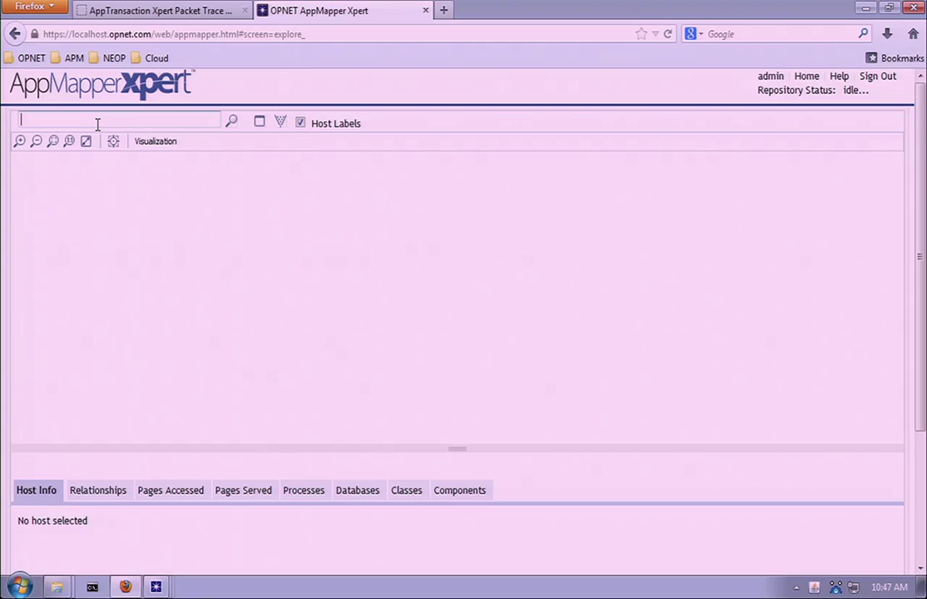
type("17")
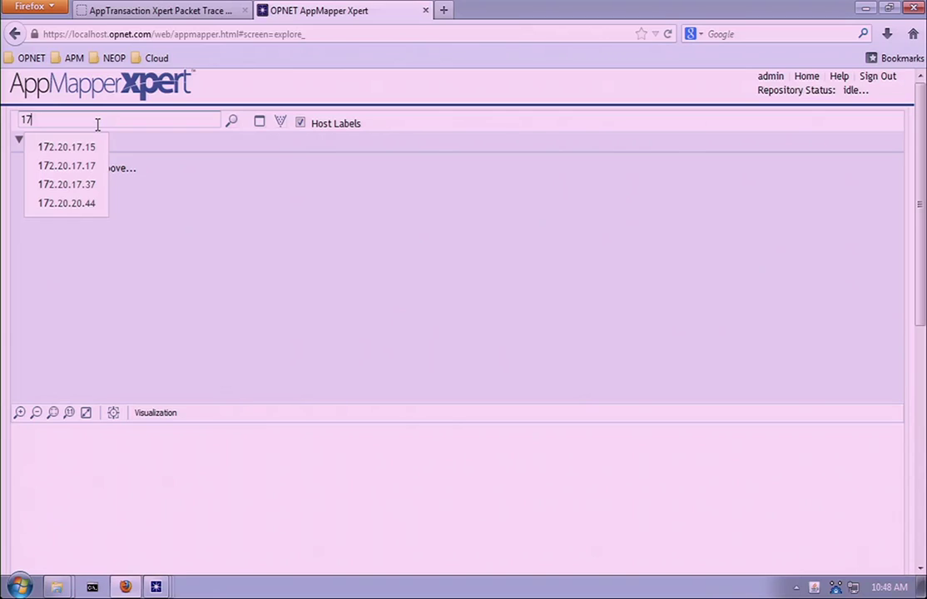
key("BackSpace")
key("BackSpace")
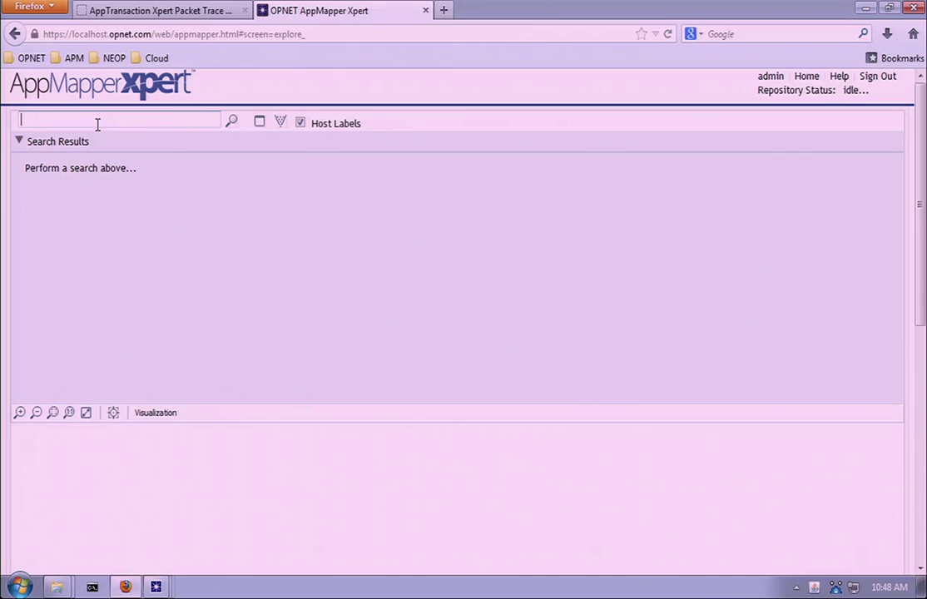
type("ht")
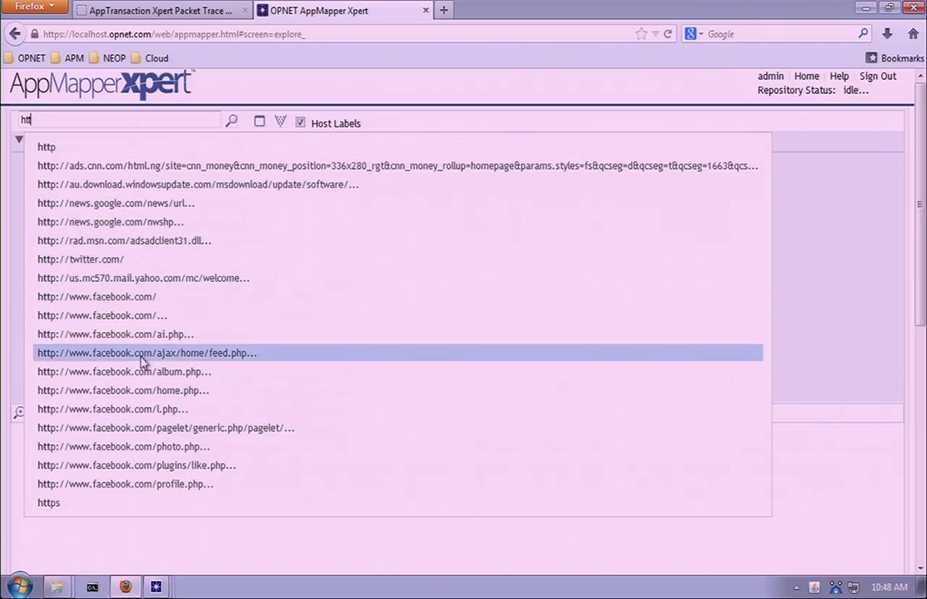
key("BackSpace")
key("BackSpace")
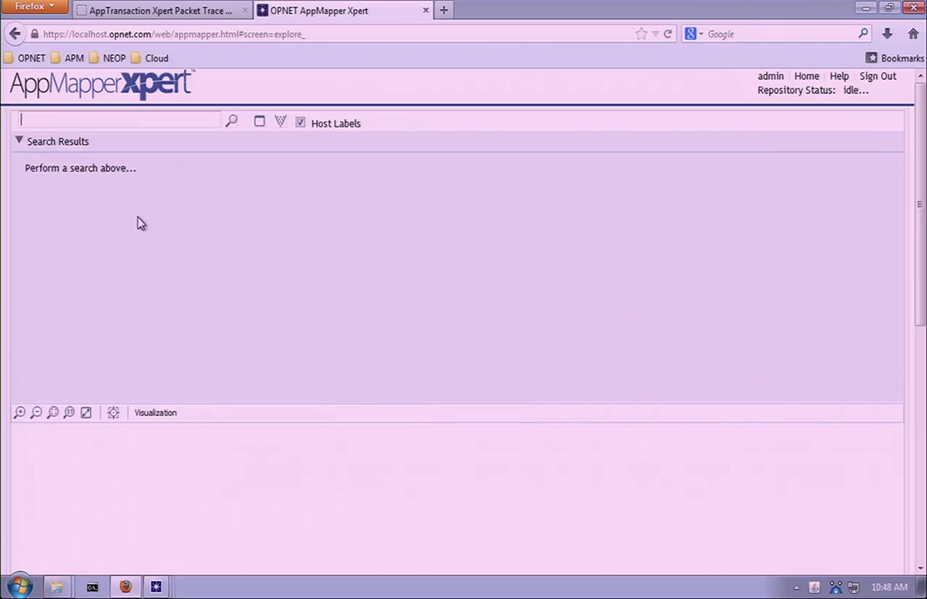
- Search for "mort", map the mortgage-manager host and restrict the map's traffic direction to outgoing connections
type("mort")
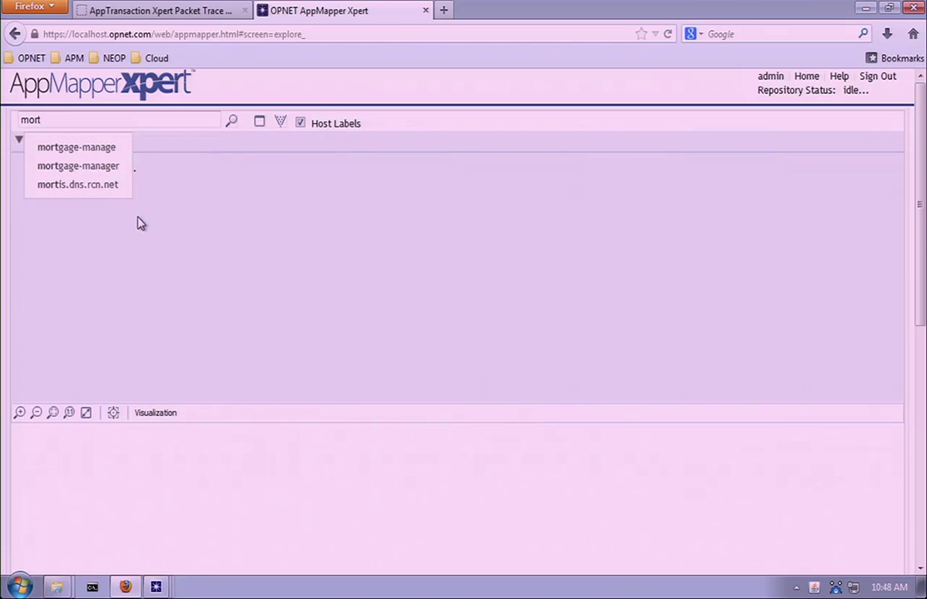
left_click(113, 166)
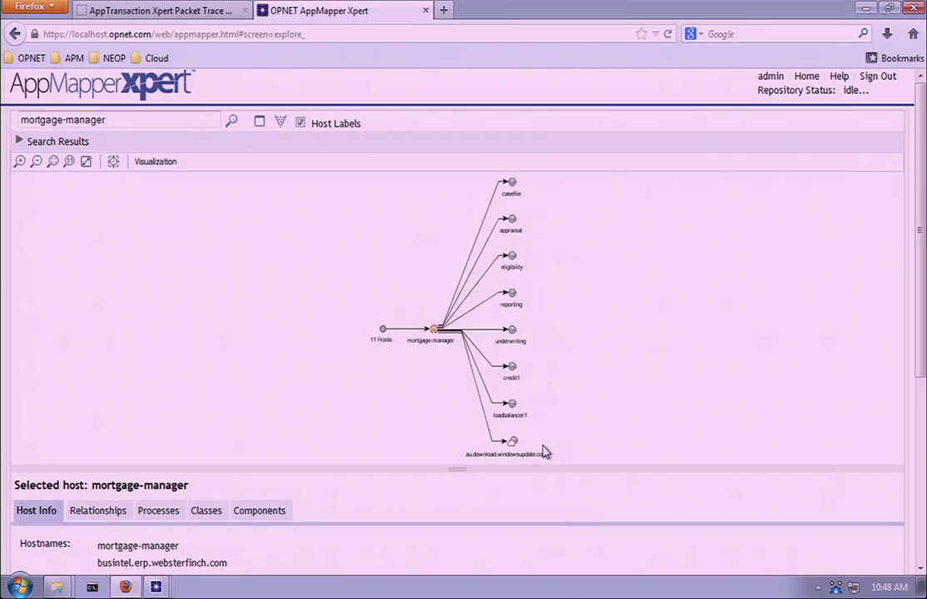
left_click(158, 165)
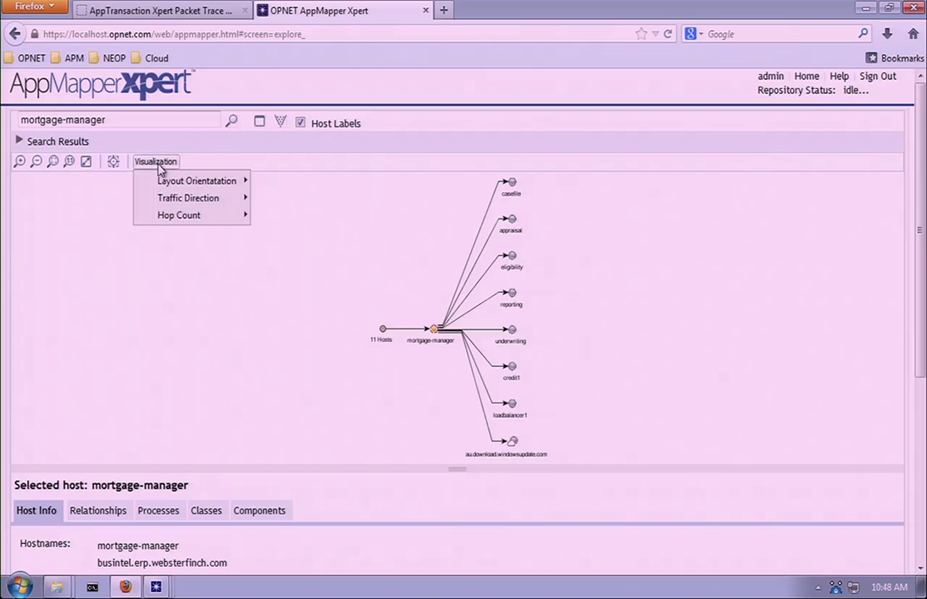
mouse_move(194, 199)
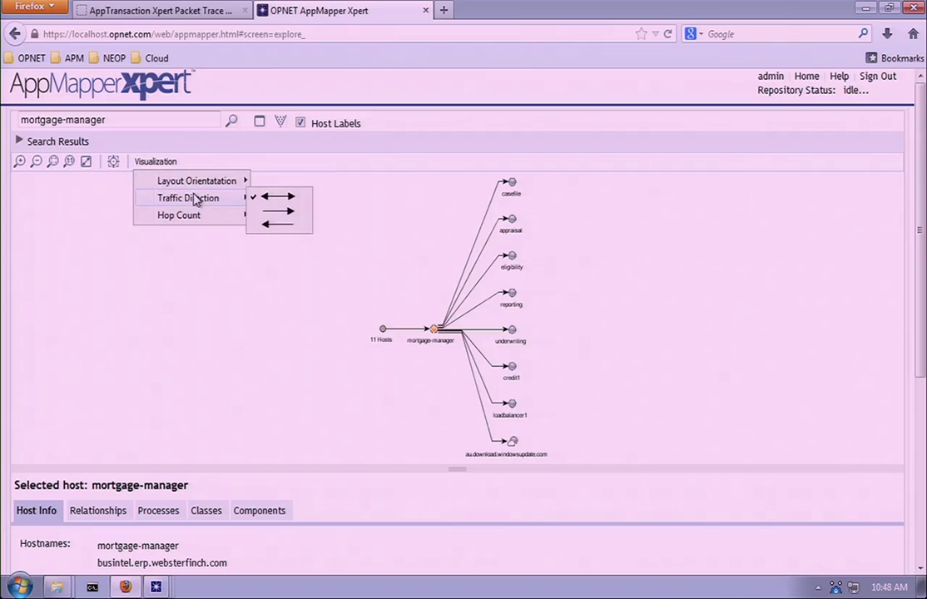
left_click(264, 211)
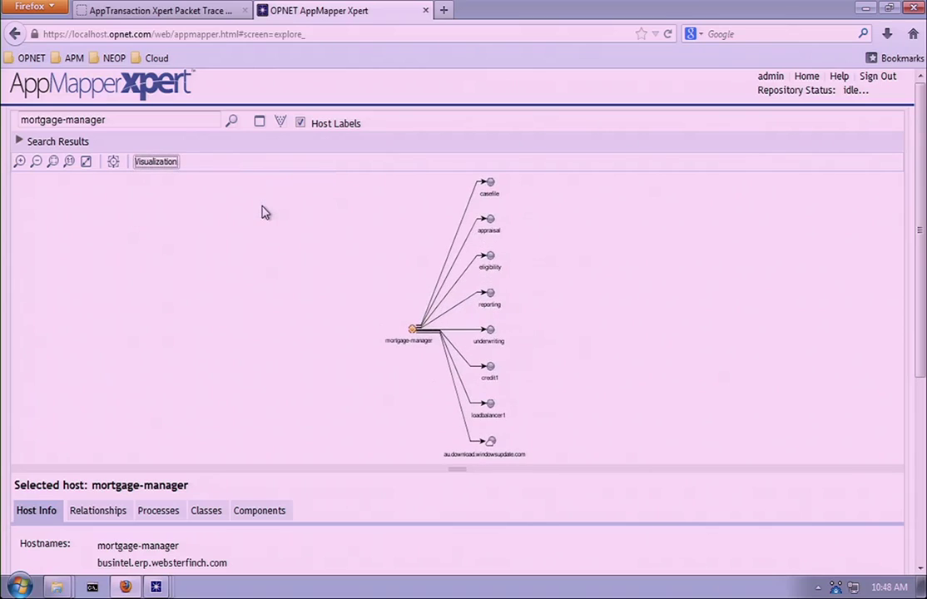
- Examine the host info and traffic relationships of au.download.windowsupdate.com, enlarging the details area
left_click(491, 442)
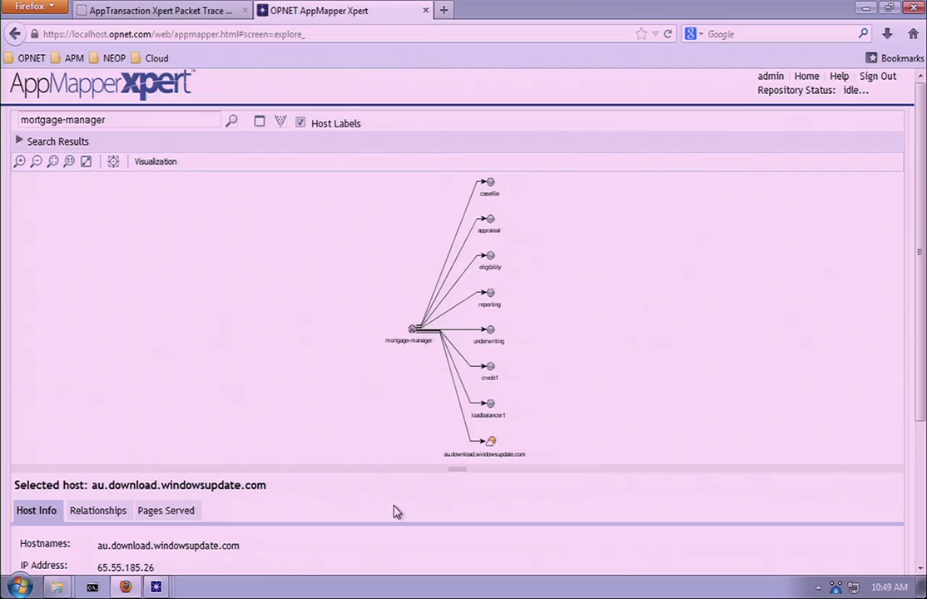
left_click_drag(461, 468, 463, 407)
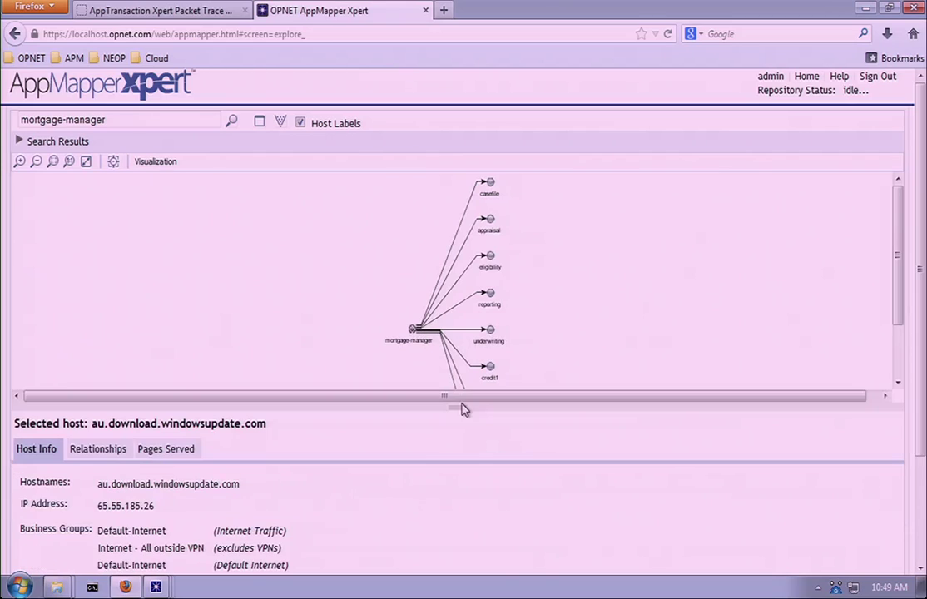
left_click(100, 450)
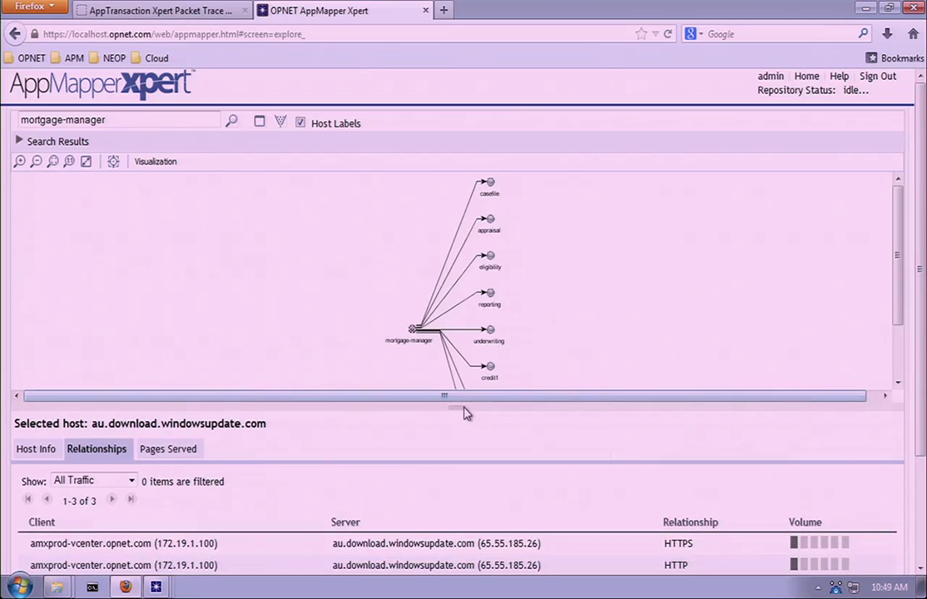
left_click_drag(463, 408, 457, 313)
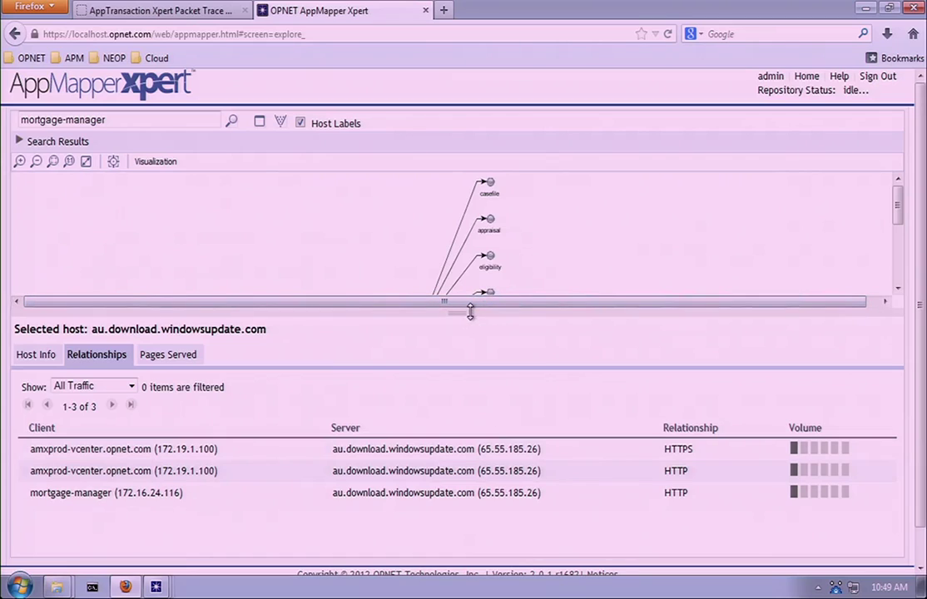
- Review the relationships of the mortgage-manager host with all of its clients and servers
left_click_drag(470, 311, 456, 429)
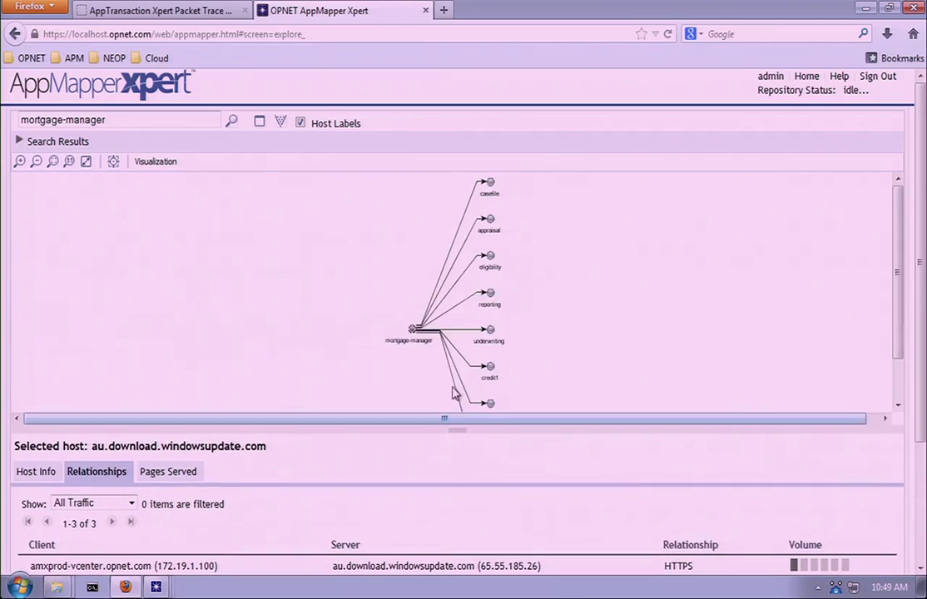
left_click(414, 330)
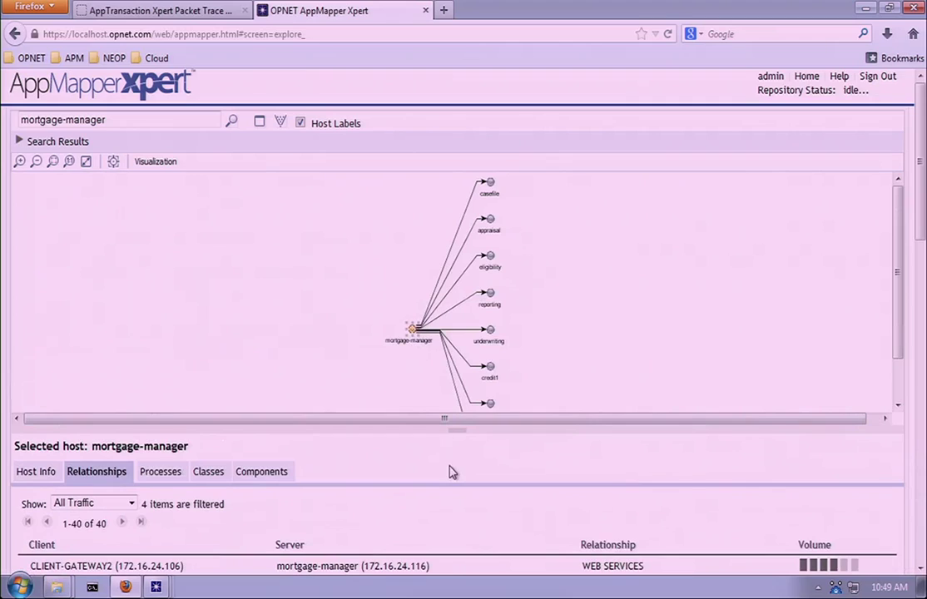
left_click_drag(455, 428, 463, 329)
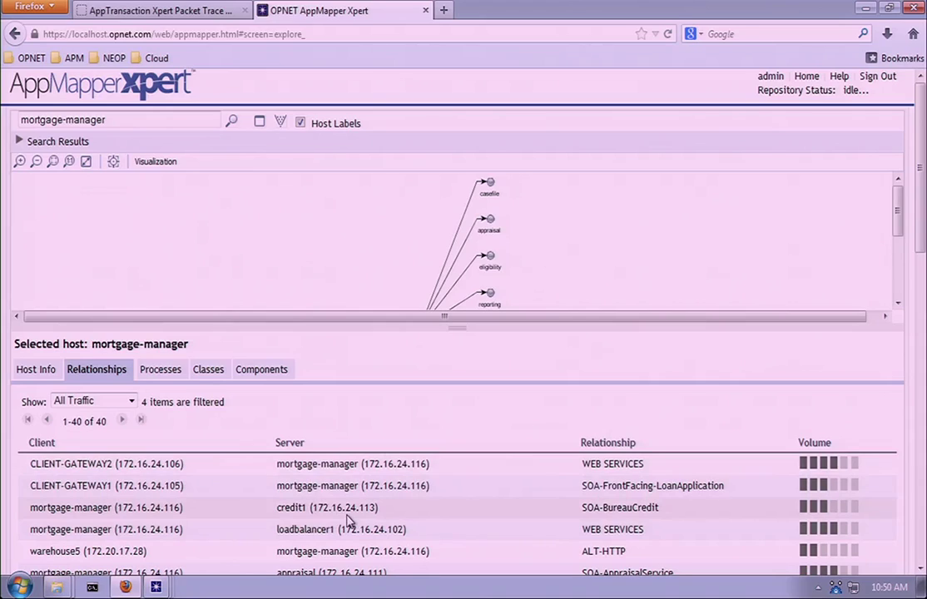
- Filter the au.download.windowsupdate.com host out of the mortgage-manager map
left_click_drag(442, 325, 435, 484)
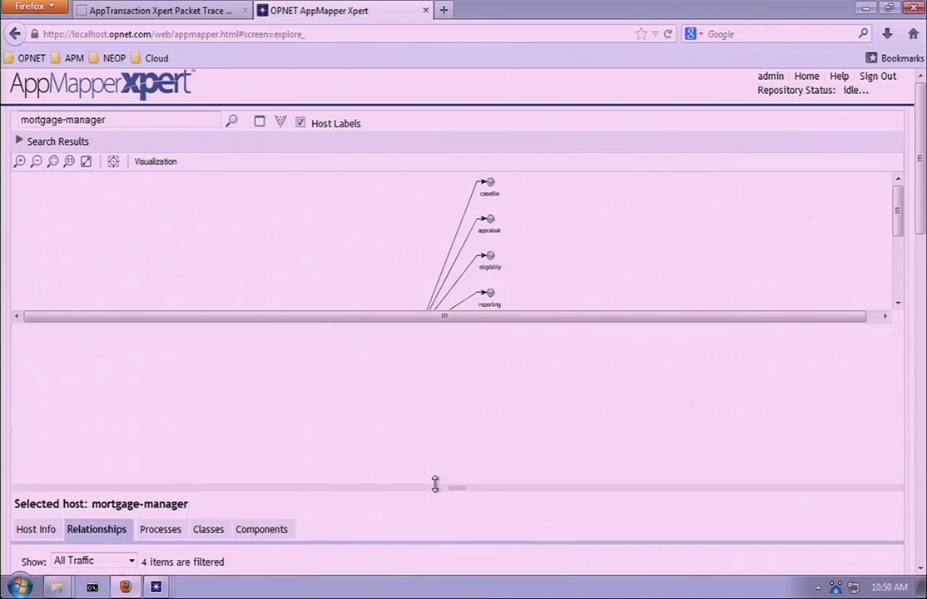
left_click(491, 441)
right_click(492, 443)
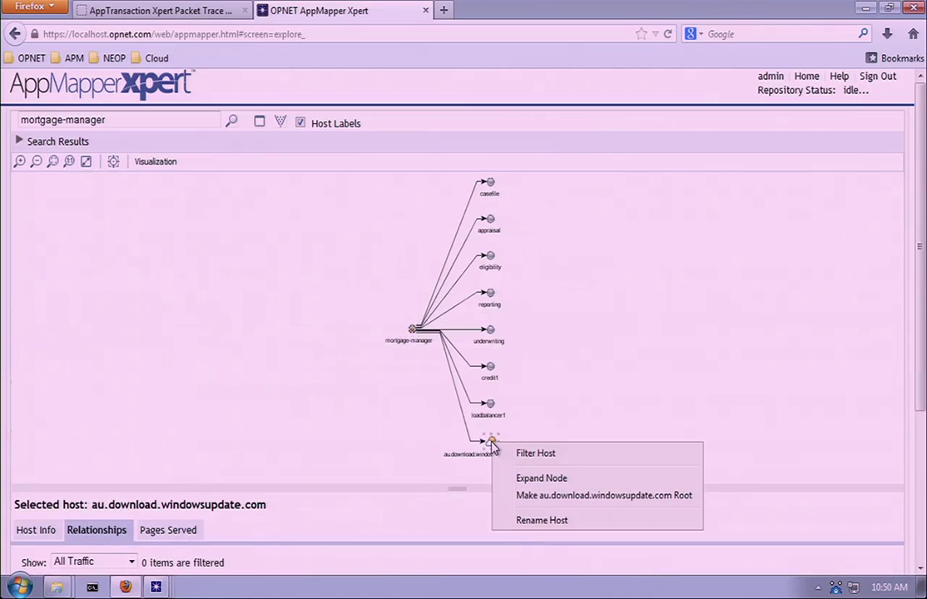
left_click(522, 453)
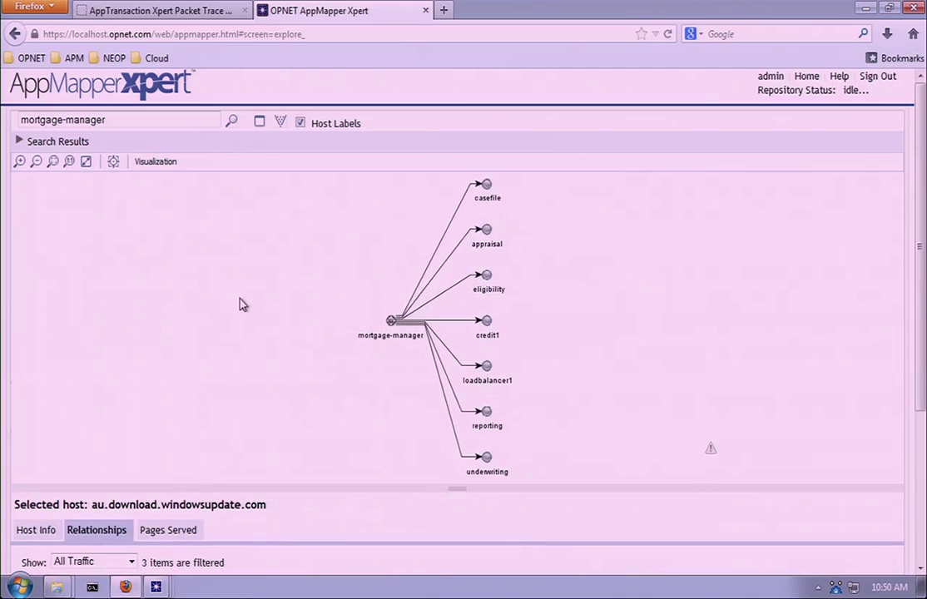
- Increase the hop count to extend the mortgage-manager map to hosts further downstream
left_click(155, 161)
mouse_move(189, 198)
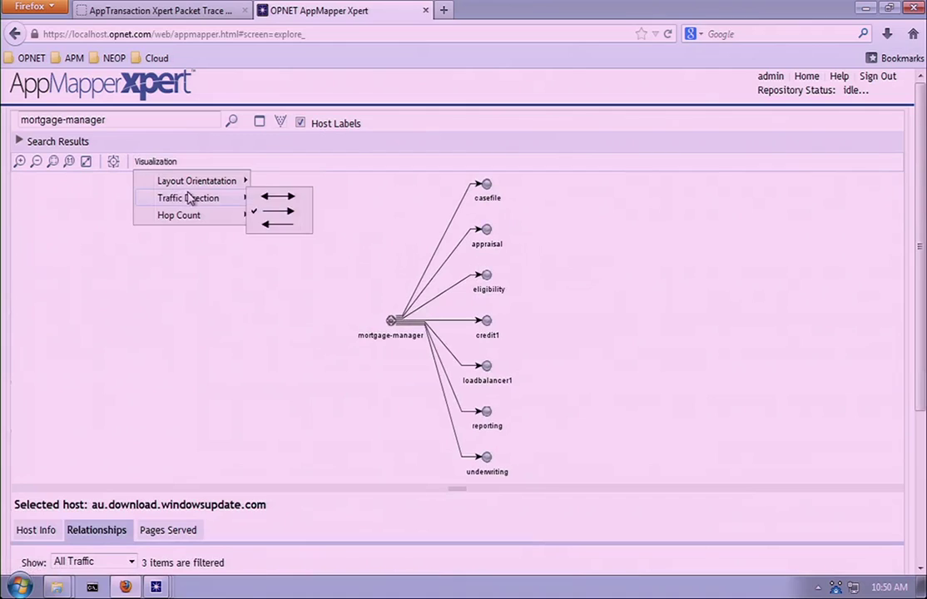
left_click(271, 221)
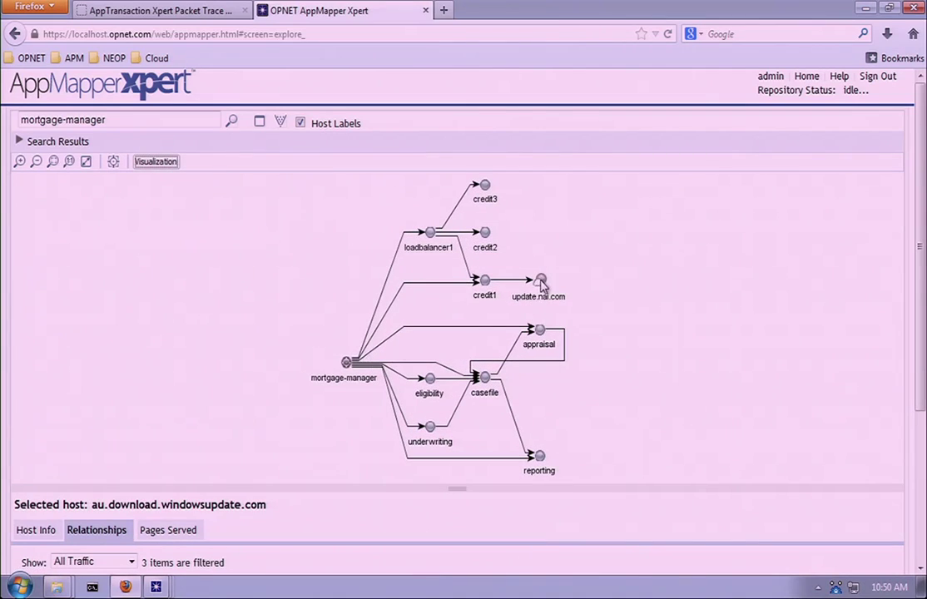
- Filter the update.nai.com host, connected behind credit1, out of the dependency map
left_click(540, 282)
right_click(542, 280)
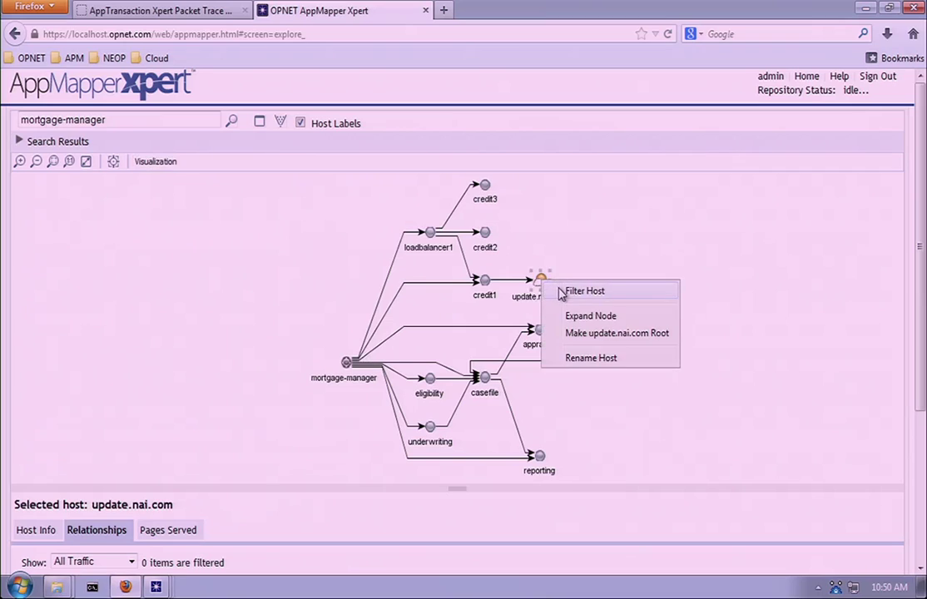
left_click(562, 291)
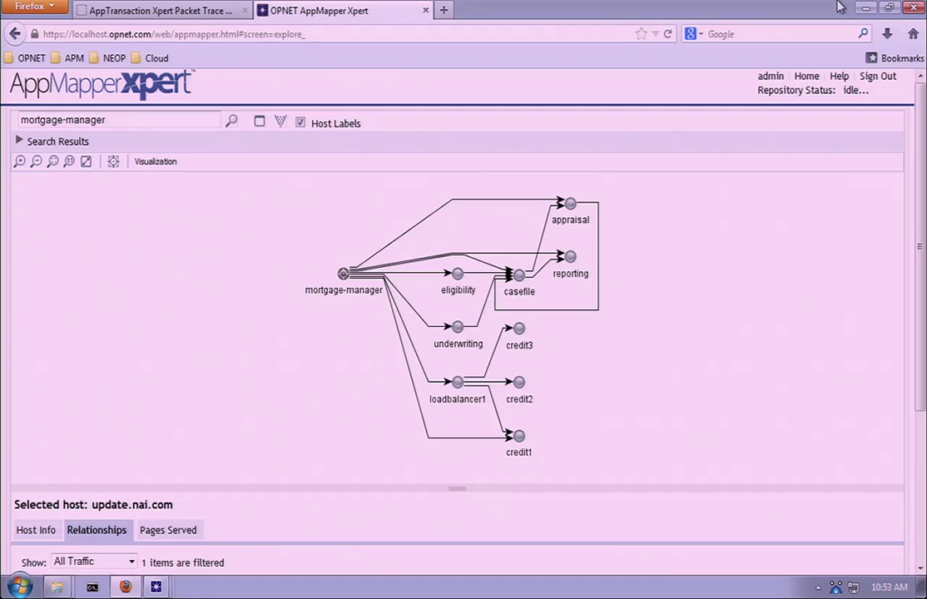
- Close AppMapper Xpert and the browser, and show the Tier Pair Circle of Transaction Analyzer: Oracle Chatty MAN in a maximized window
left_click(424, 10)
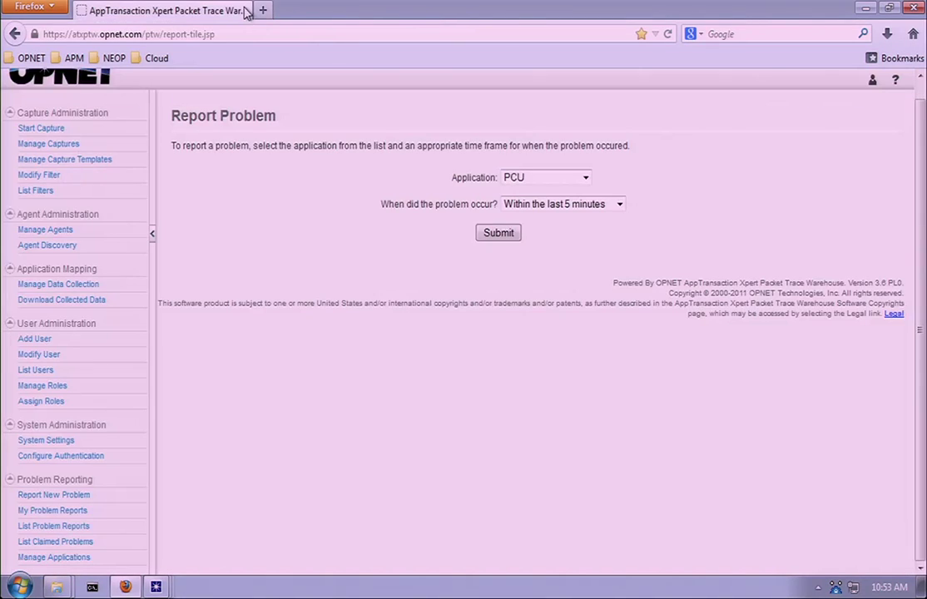
left_click(915, 8)
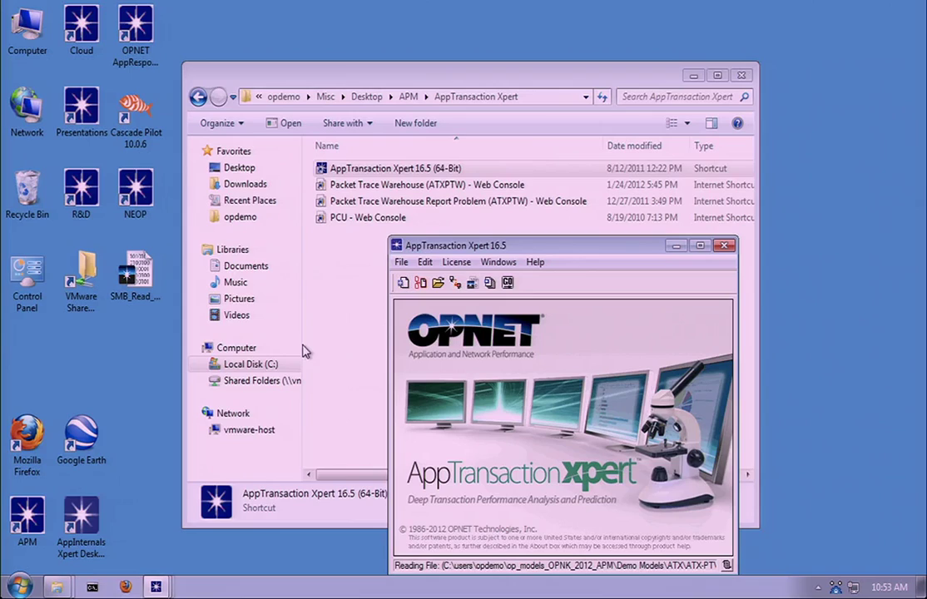
left_click(159, 587)
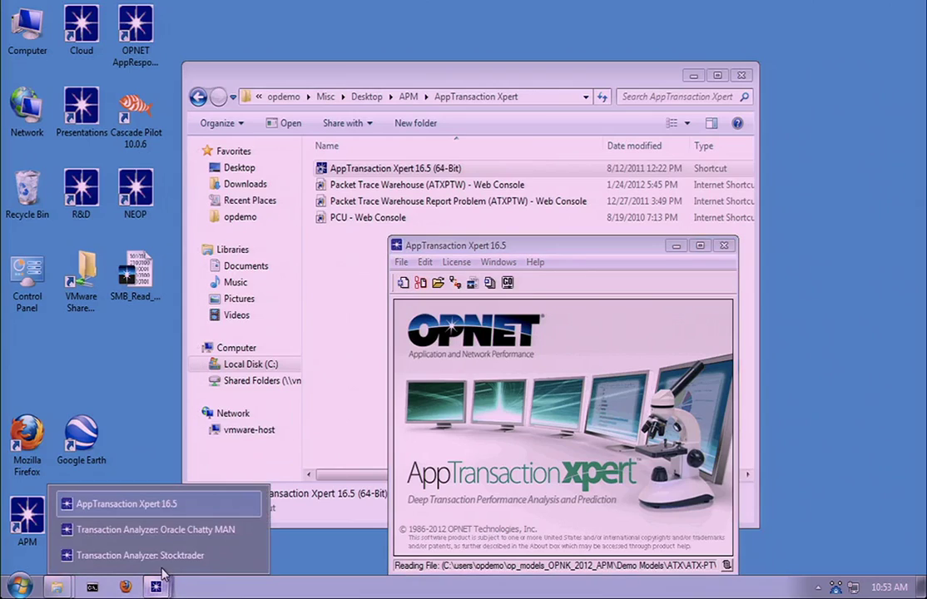
left_click(186, 535)
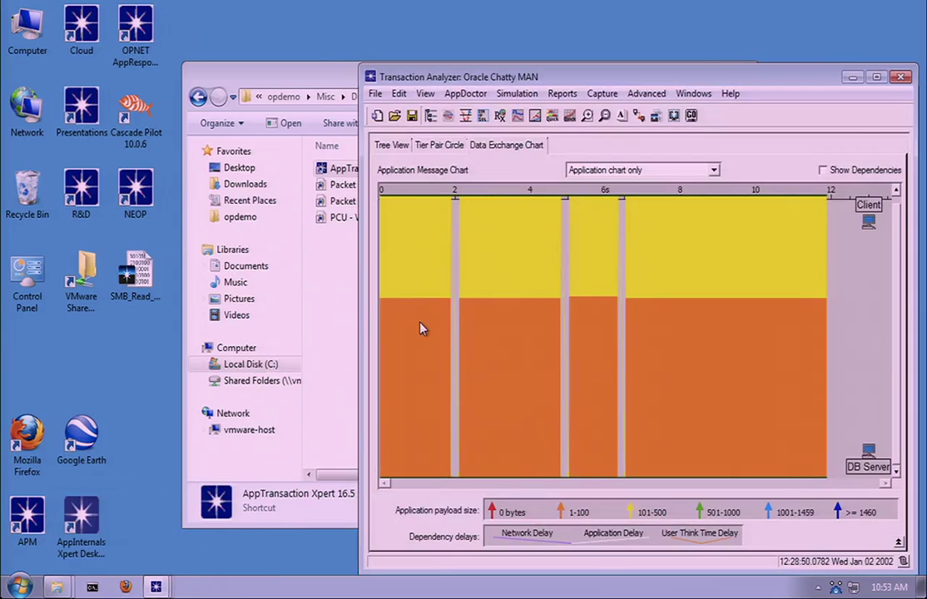
left_click(452, 144)
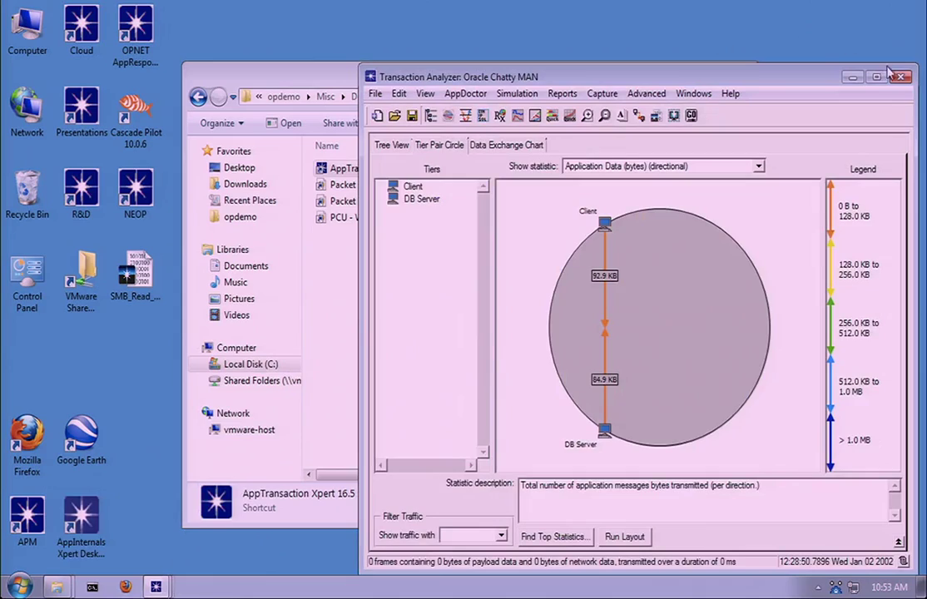
double_click(773, 75)
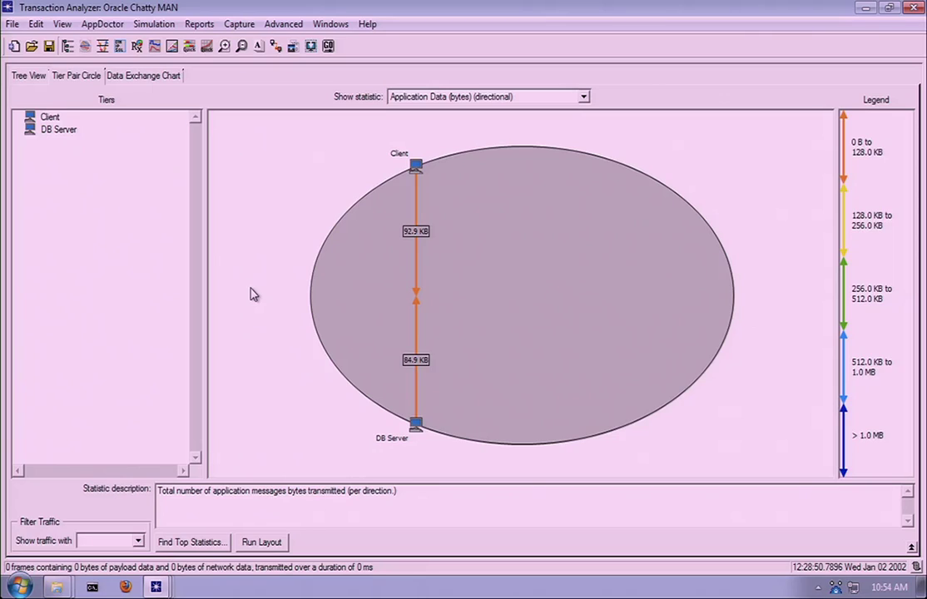
- Review the protocol decodes of the traffic between Client and DB Server, and look through the available tier-pair statistics
left_click_drag(548, 320, 371, 218)
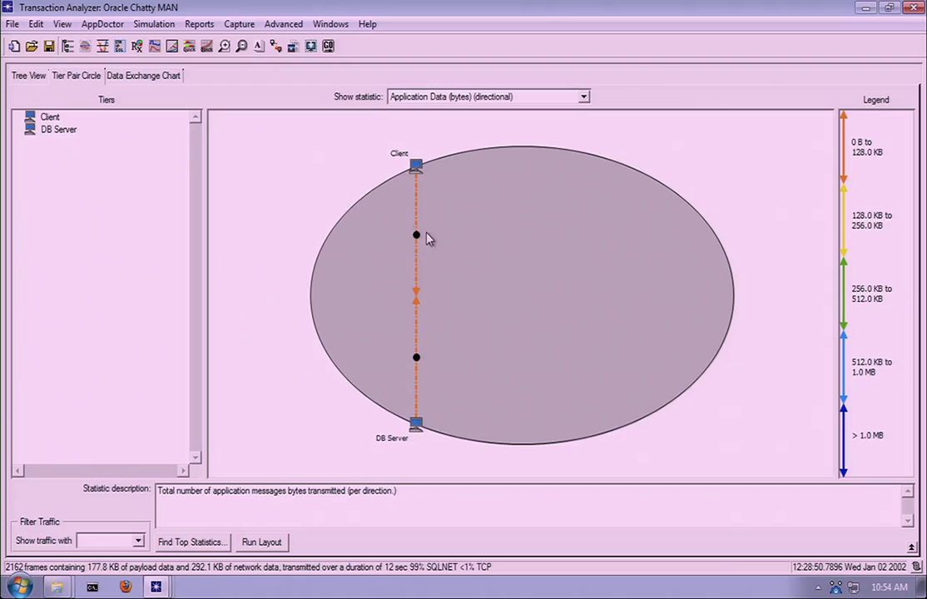
right_click(417, 250)
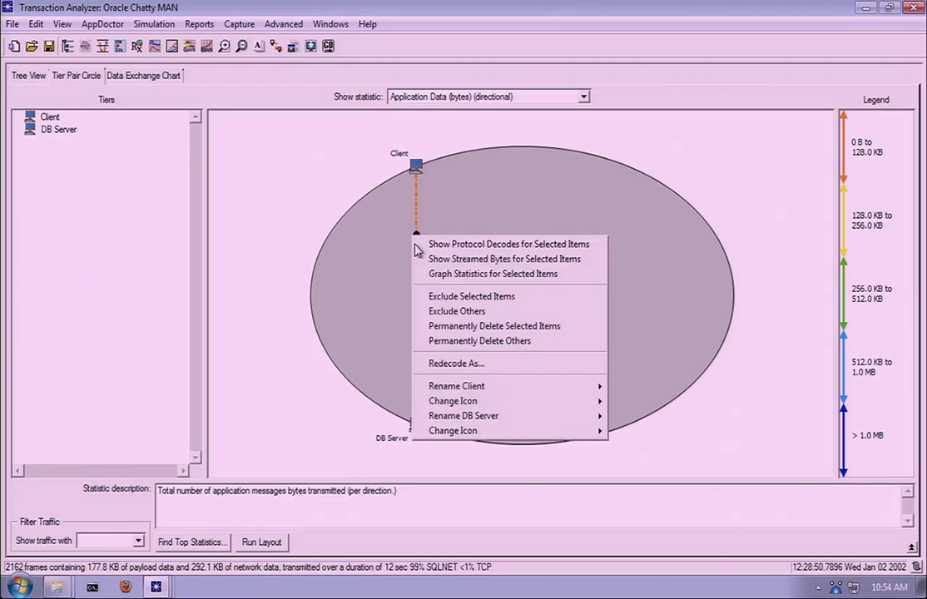
left_click(445, 250)
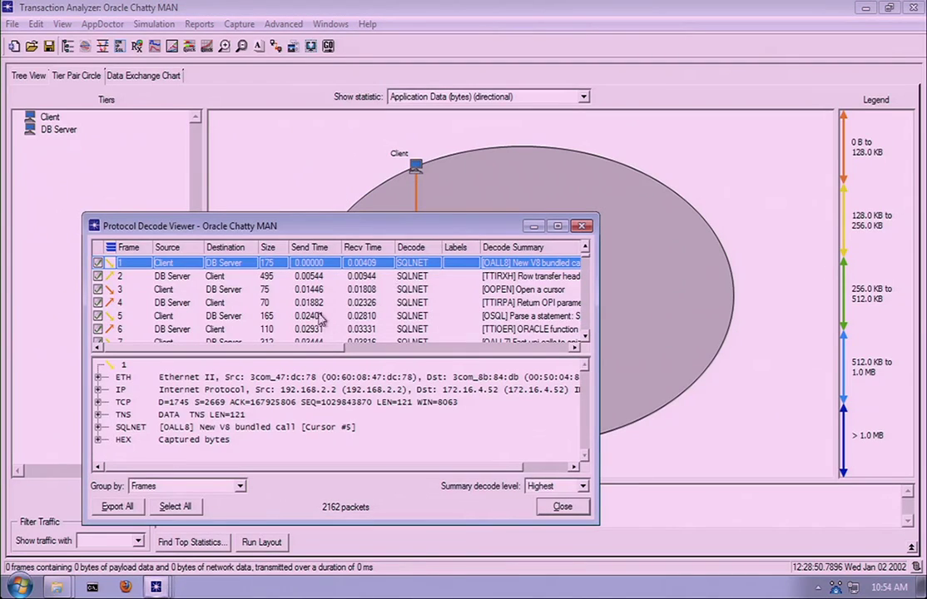
left_click(582, 225)
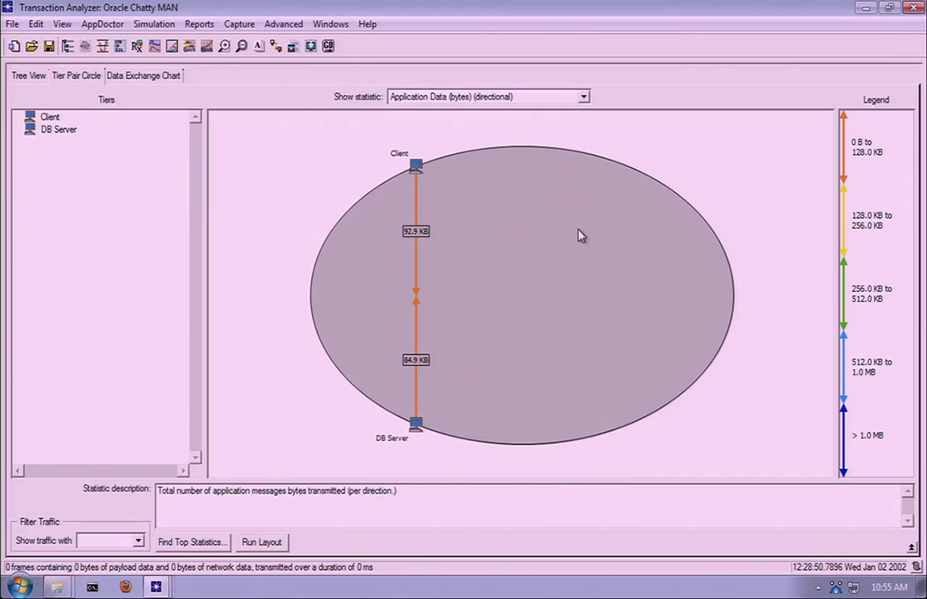
left_click(471, 97)
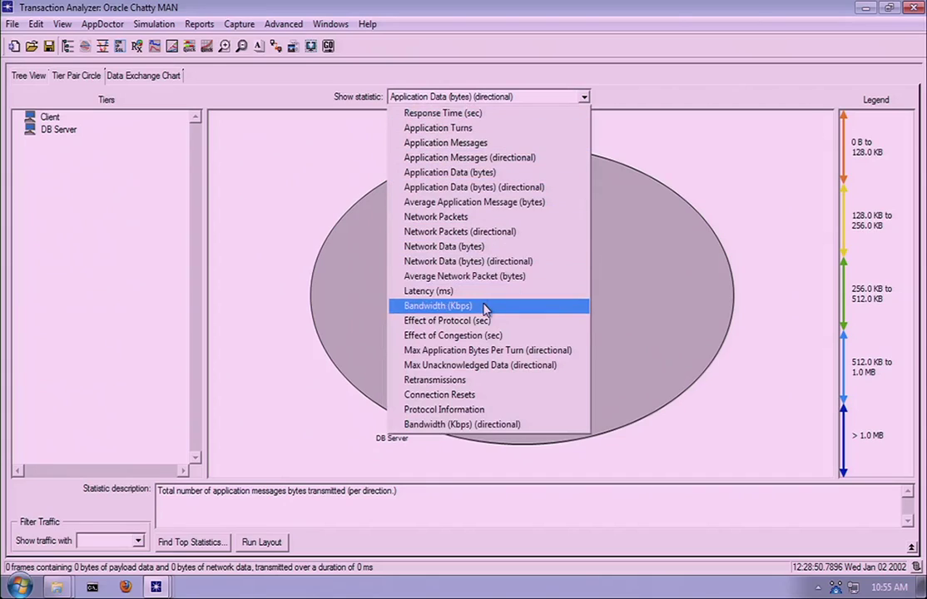
left_click(296, 209)
- Run AppDoctor on the transaction and show the values on its Summary of Delays pie chart
left_click(137, 47)
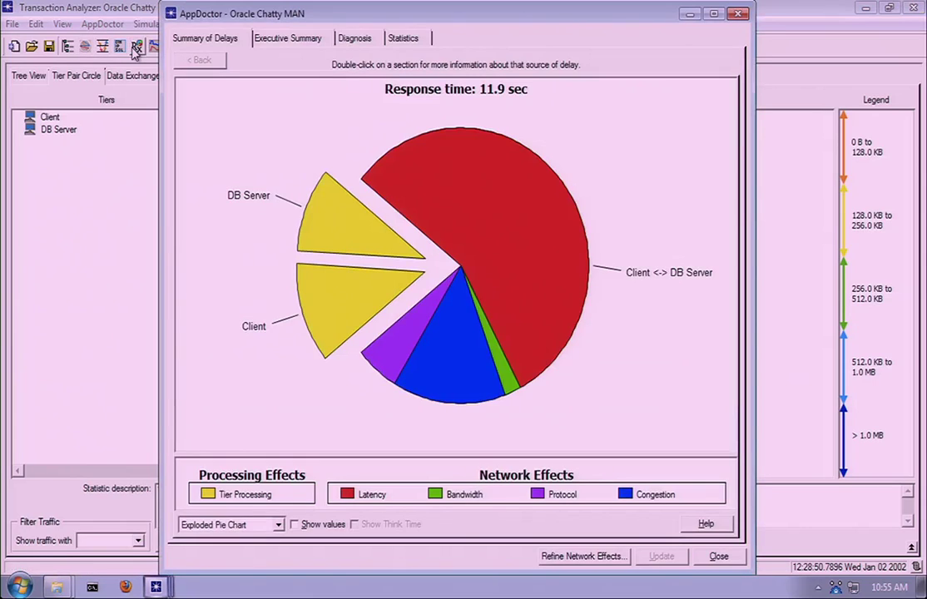
mouse_move(234, 582)
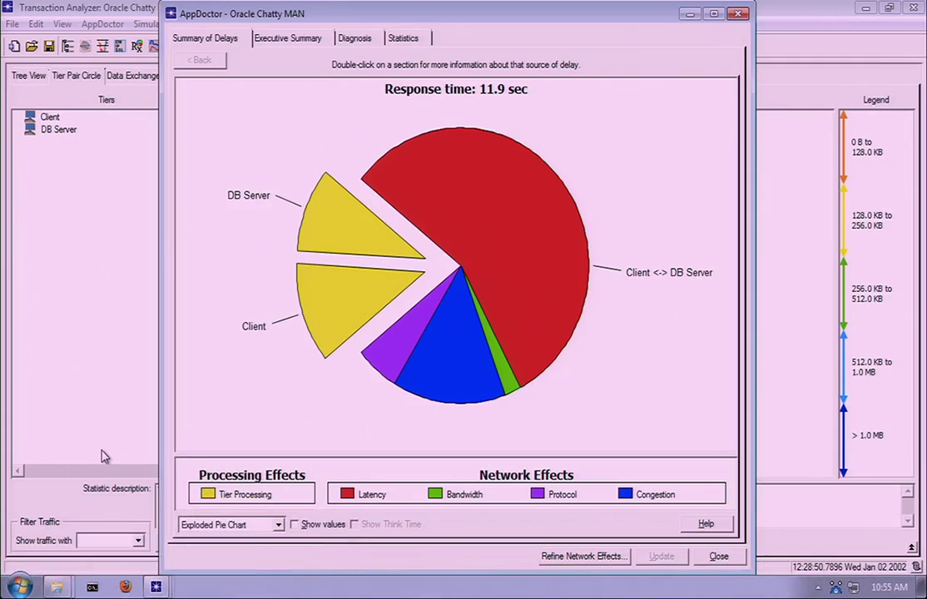
left_click(294, 525)
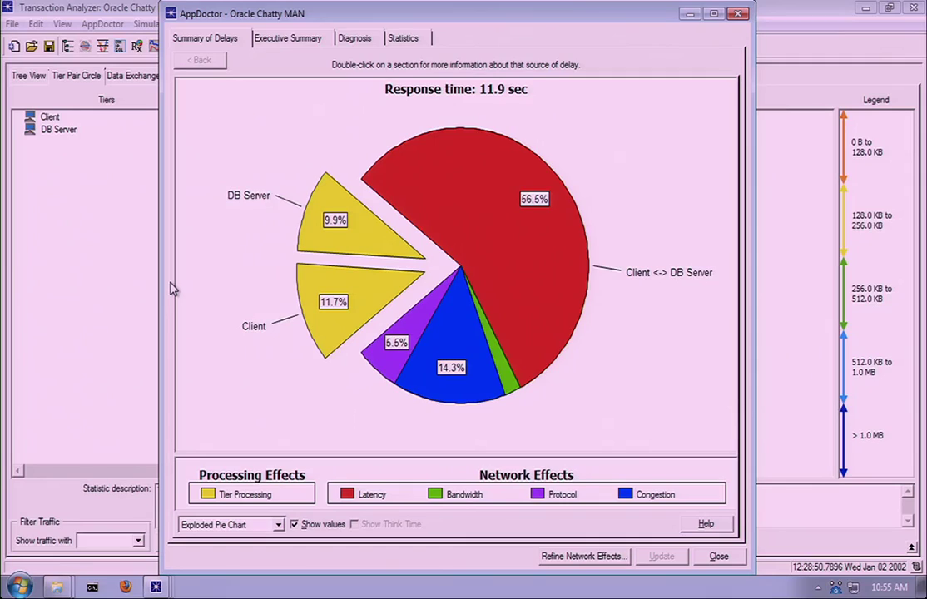
- Read the AppDoctor diagnosis of Protocol Overhead and Chattiness for the Client <-> DB Server tier pair
left_click(356, 39)
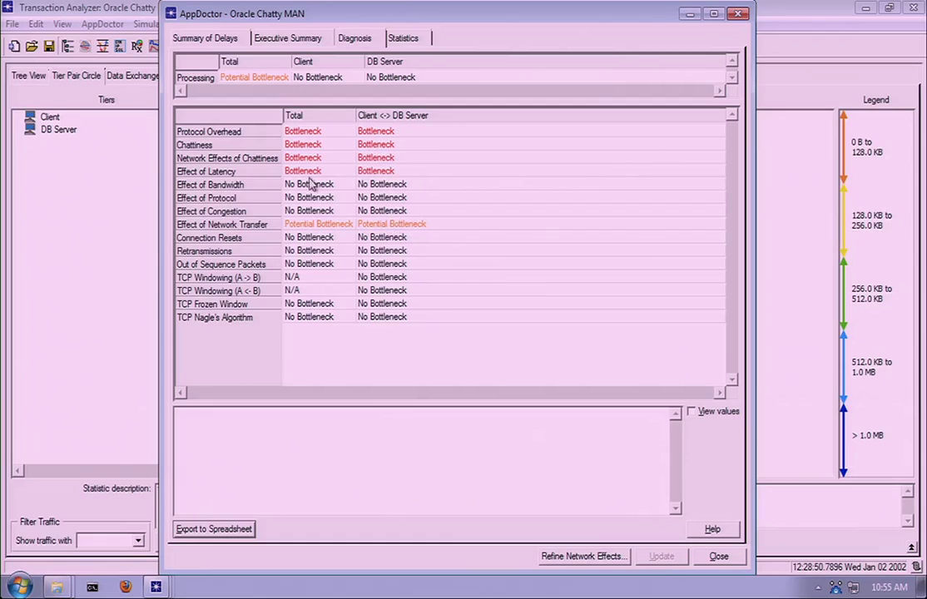
left_click(397, 135)
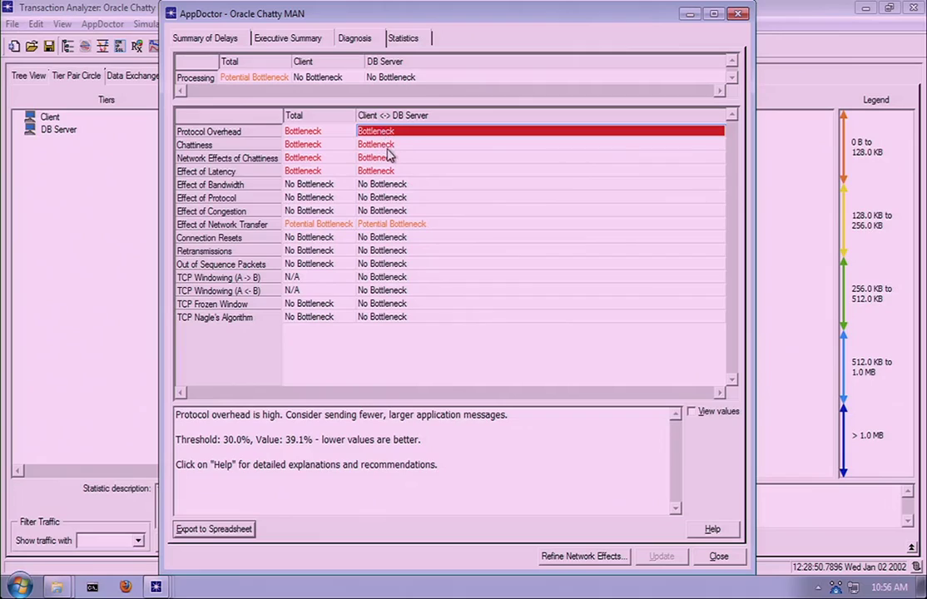
left_click(392, 148)
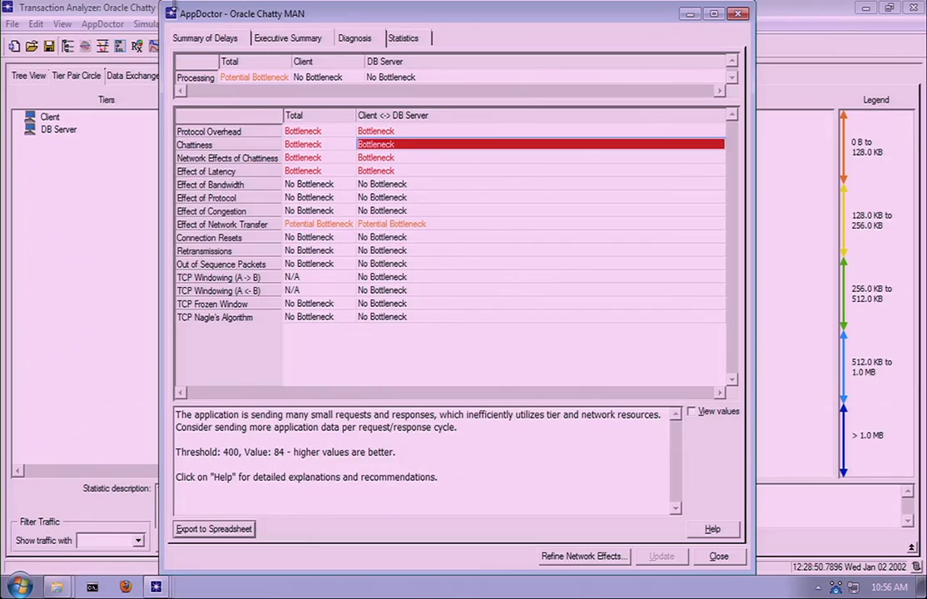
- Examine the congestion delay graph behind the Congestion slice of the Summary of Delays in a maximized AppDoctor window
left_click(198, 41)
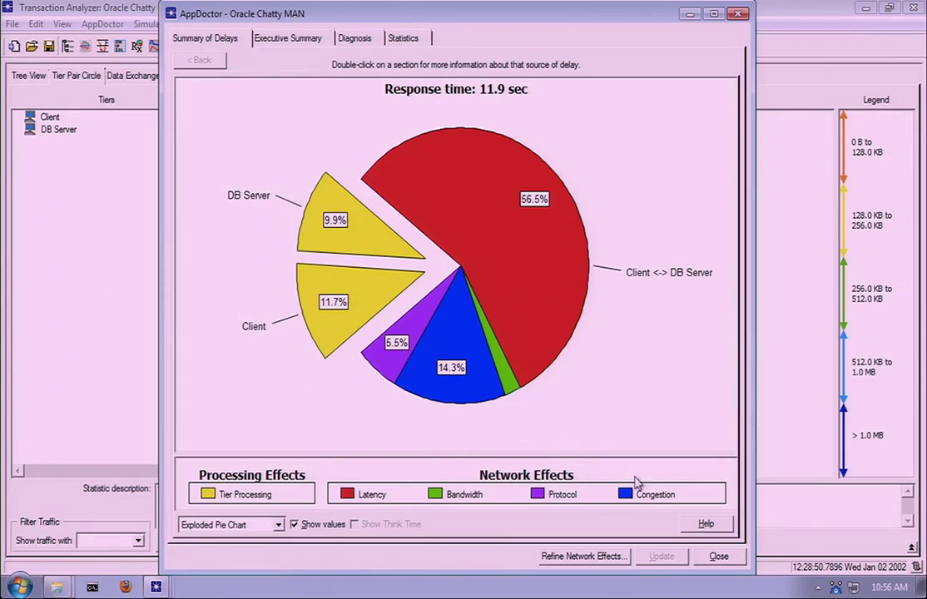
double_click(464, 336)
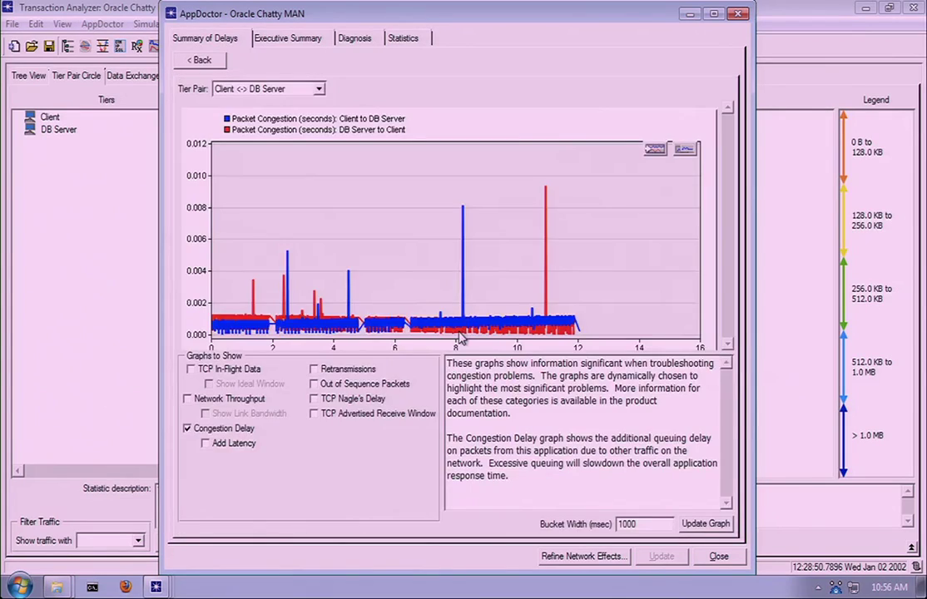
left_click(712, 14)
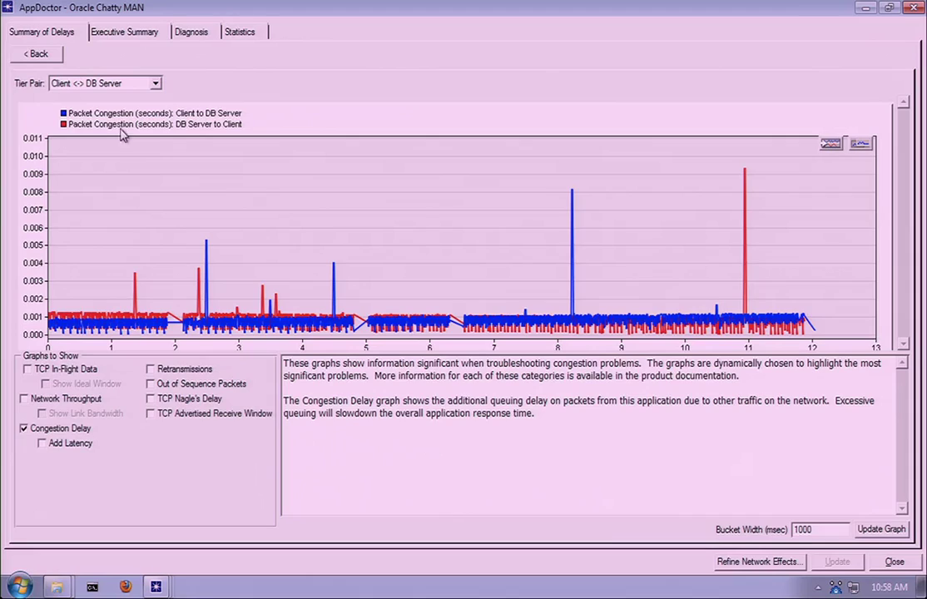
- Graph the network throughput behind the Bandwidth slice without the link bandwidth, using a bucket width of 100 msec
left_click(44, 51)
double_click(522, 365)
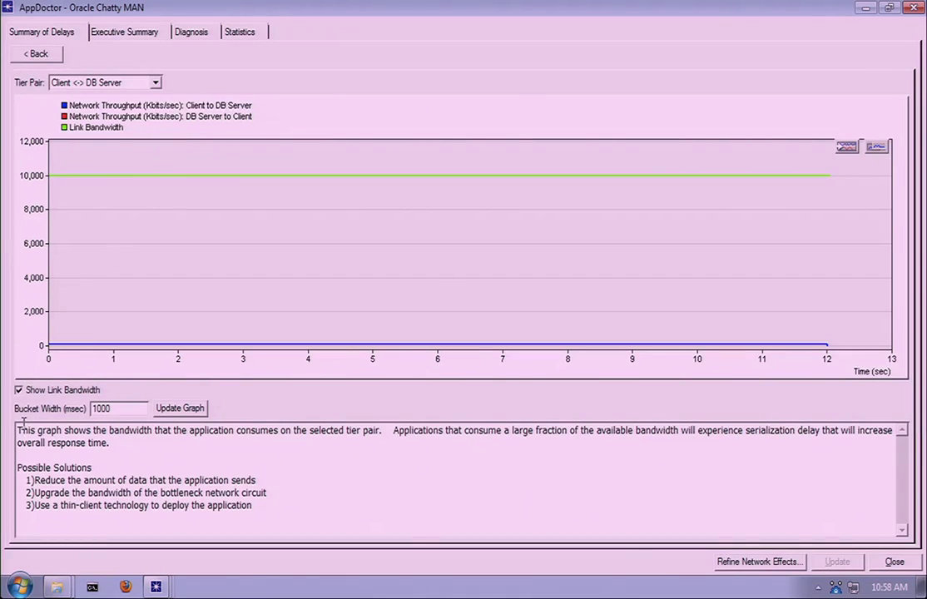
left_click(19, 389)
left_click(119, 408)
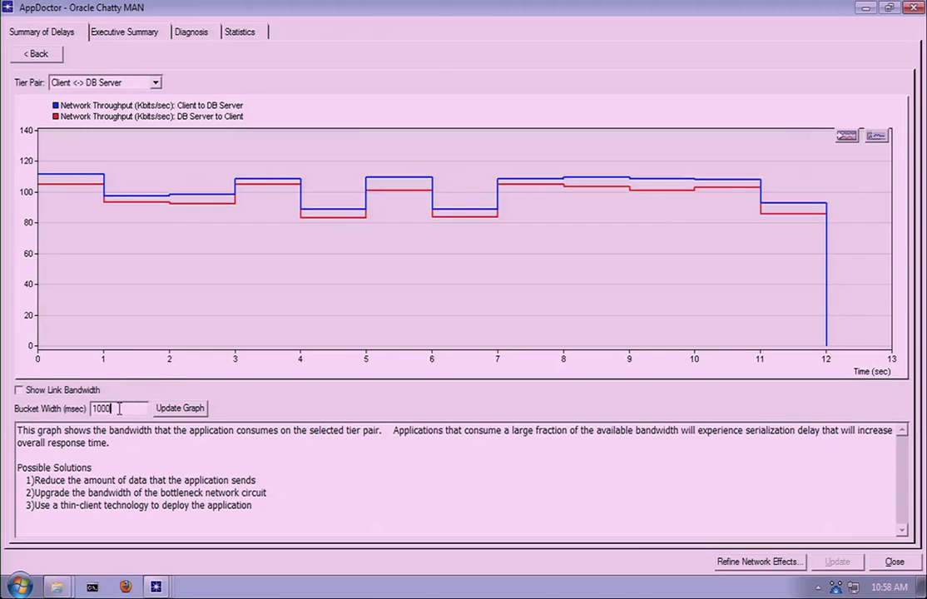
key("BackSpace")
left_click(178, 408)
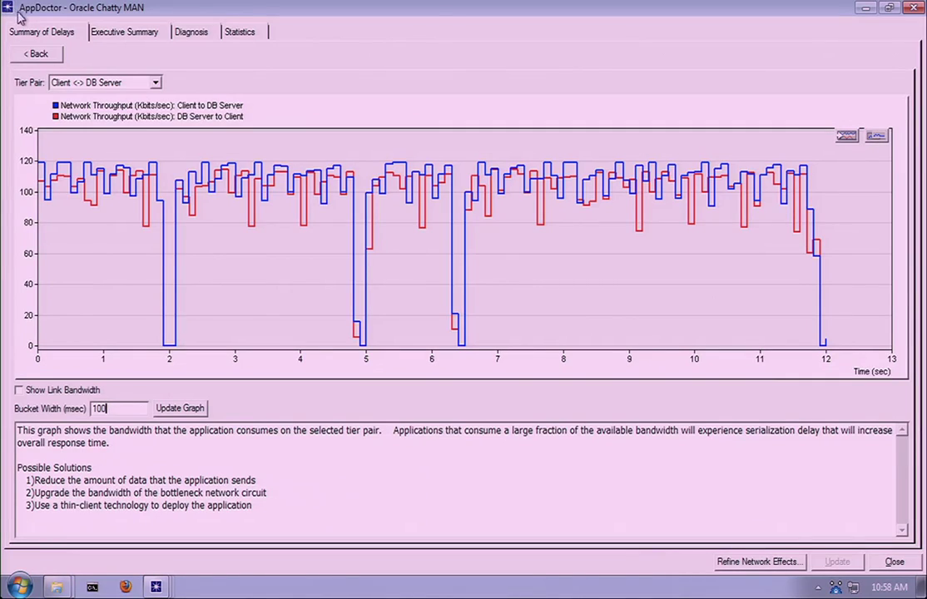
- Review the Diagnosis results and the Application Turns statistic for Client <-> DB Server, and close AppDoctor
left_click(39, 57)
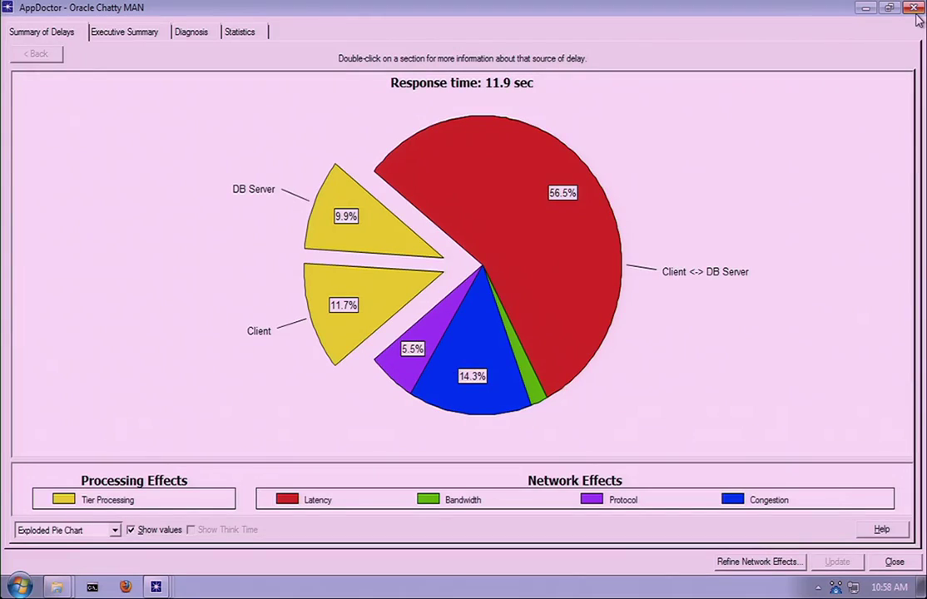
left_click(188, 33)
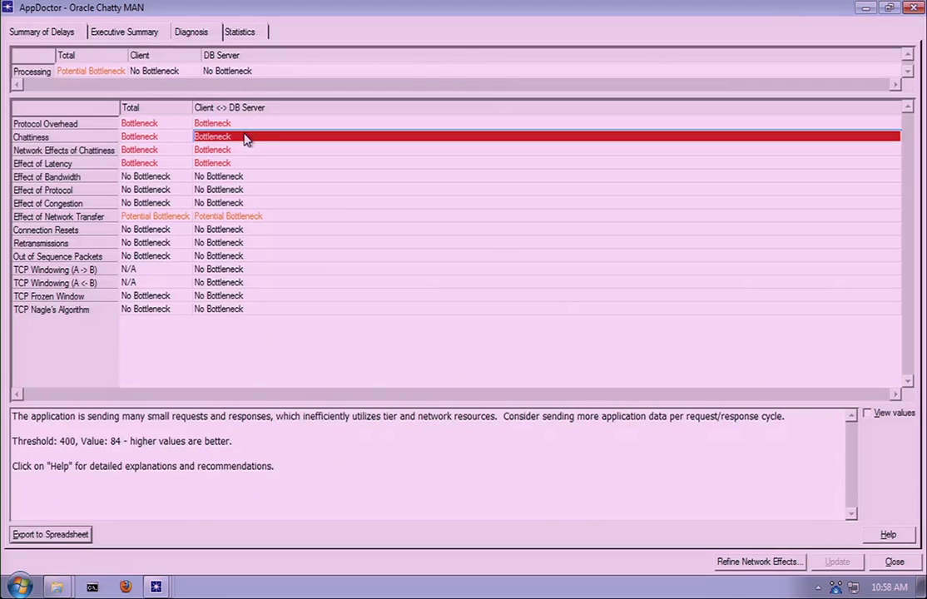
left_click(241, 33)
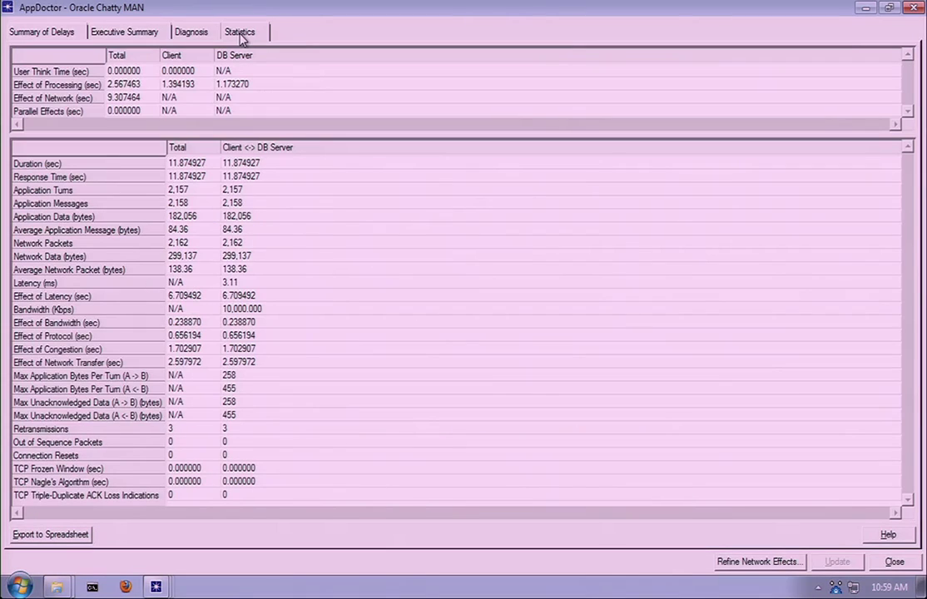
left_click(265, 190)
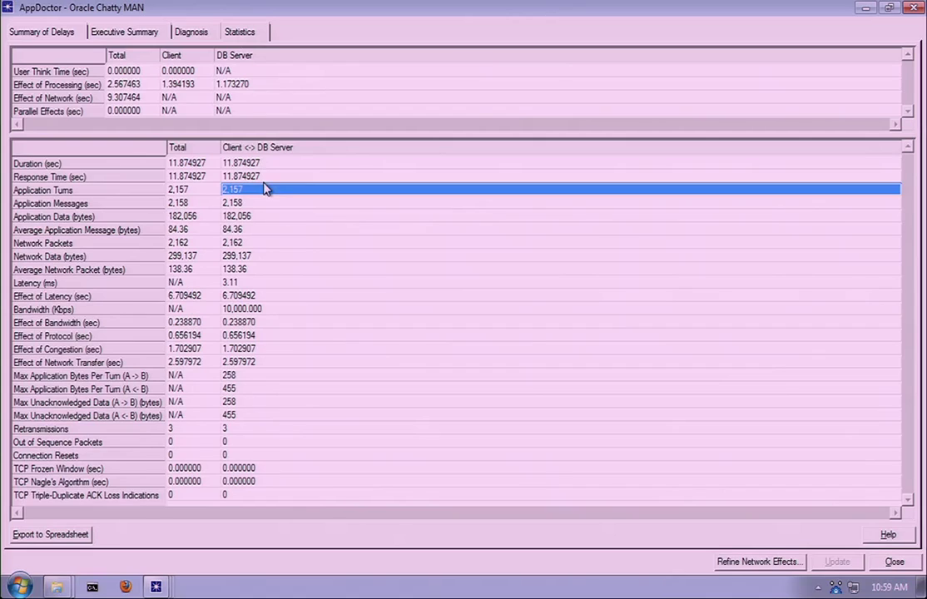
key("Escape")
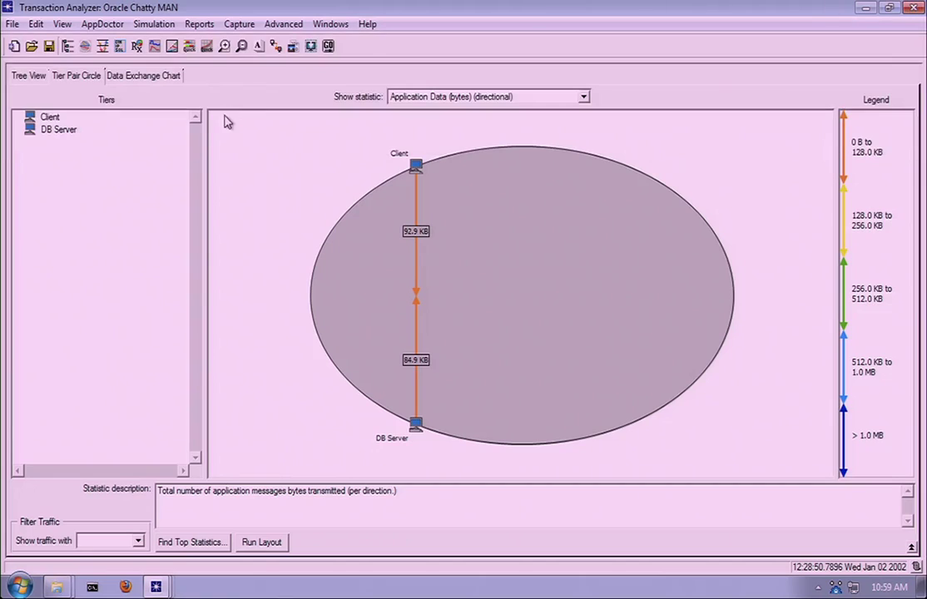
- Open the QuickPredict Bar Chart and add a scenario based on the Network at Time of Capture
left_click(189, 46)
left_click(811, 152)
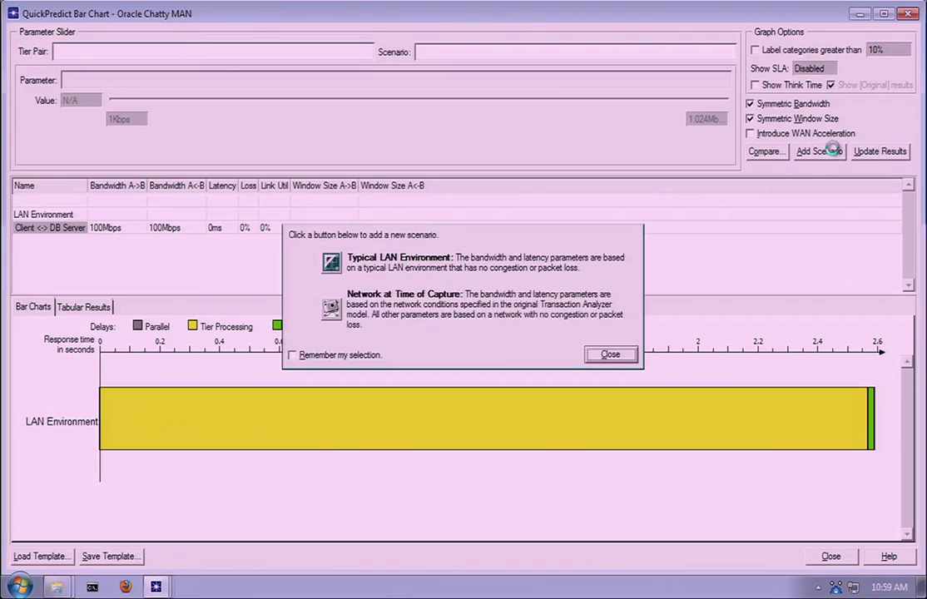
left_click(330, 309)
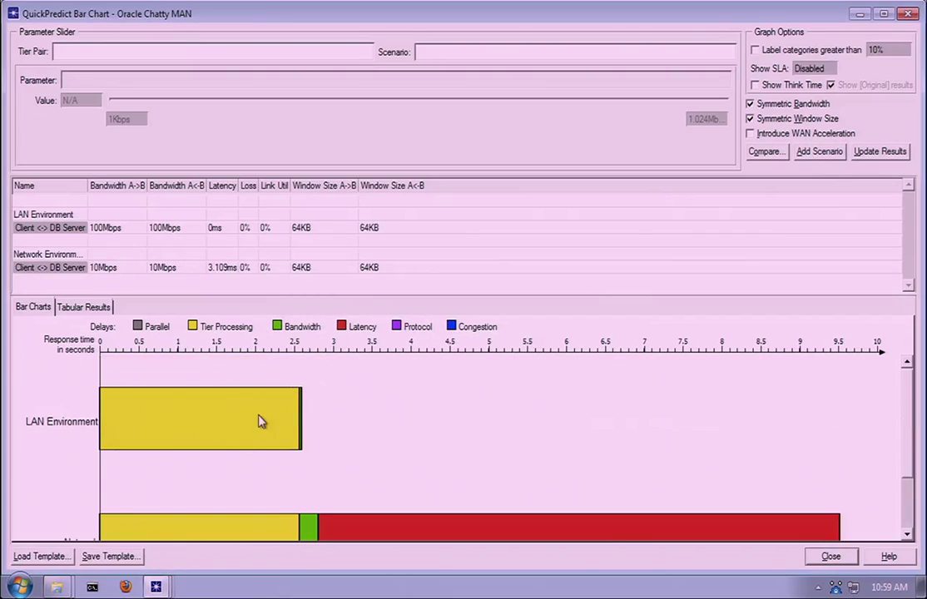
scroll(326, 425, "down", 3)
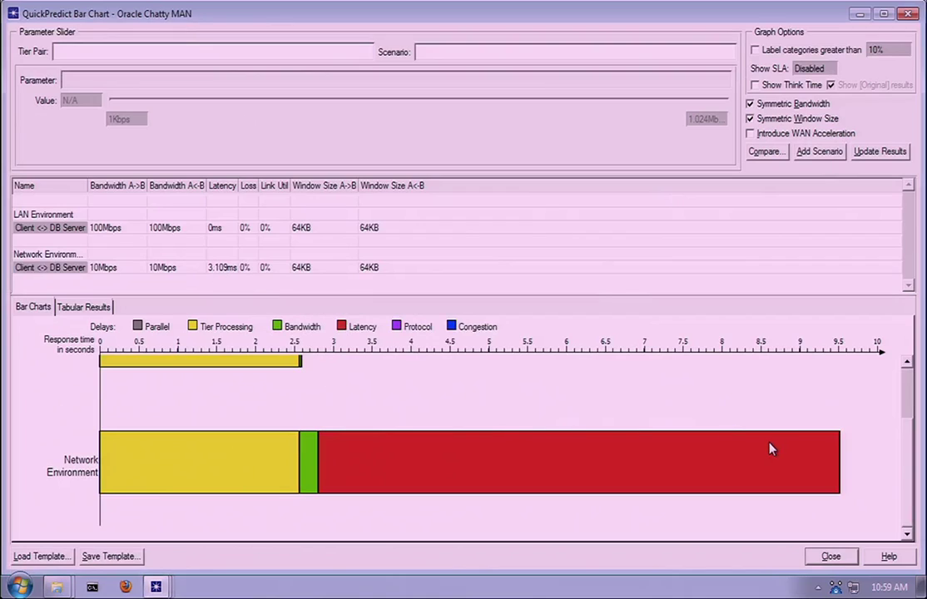
- Add a second Network at Time of Capture scenario and set its bandwidth to 1,000 Gbps in both directions
left_click(819, 152)
left_click(331, 308)
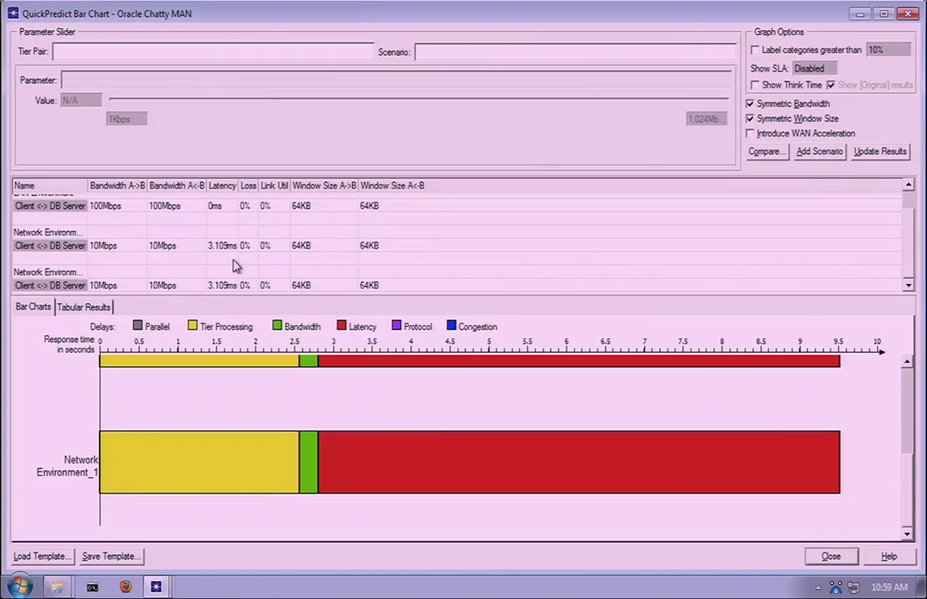
left_click(215, 287)
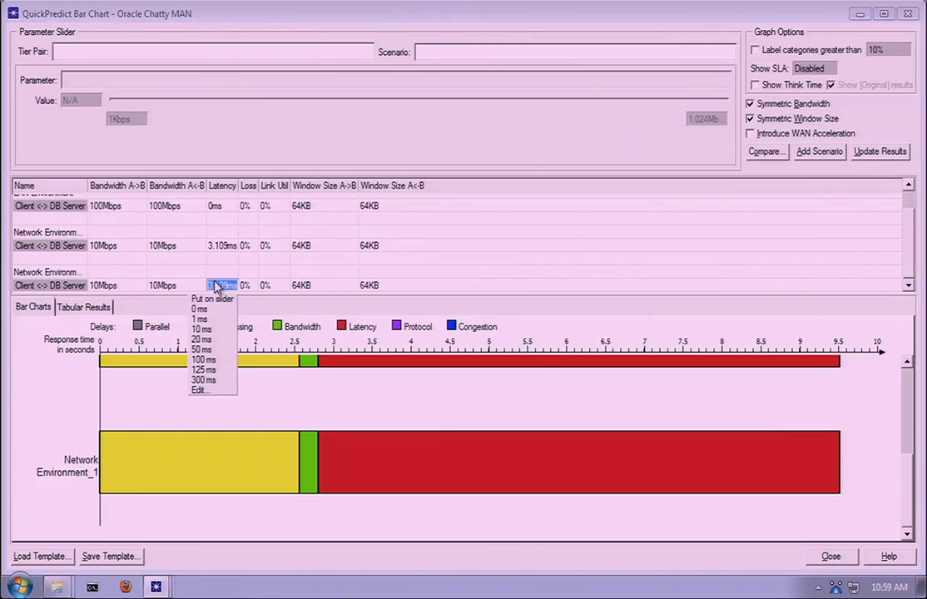
left_click(160, 285)
left_click(160, 285)
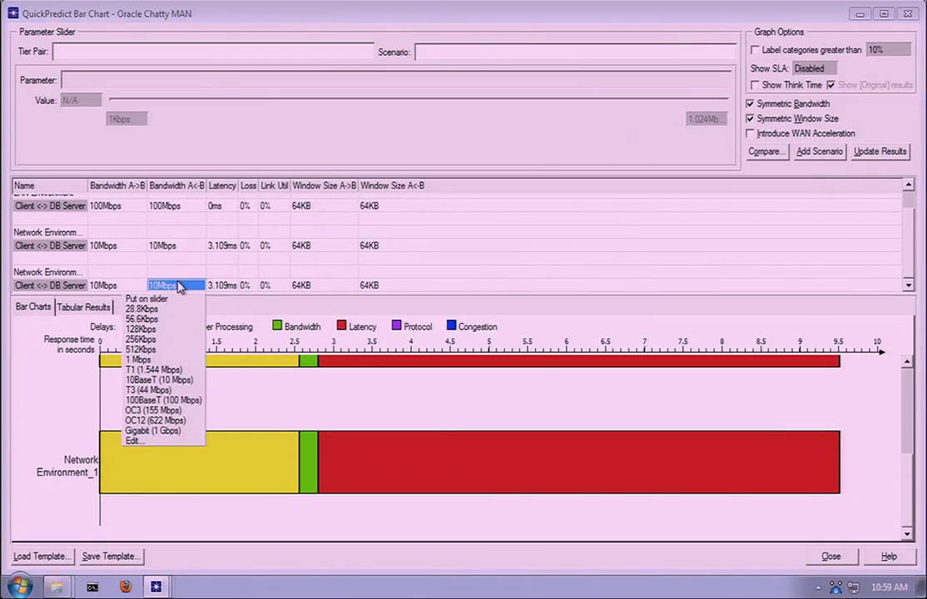
left_click(166, 430)
left_click(157, 289)
left_click(185, 287)
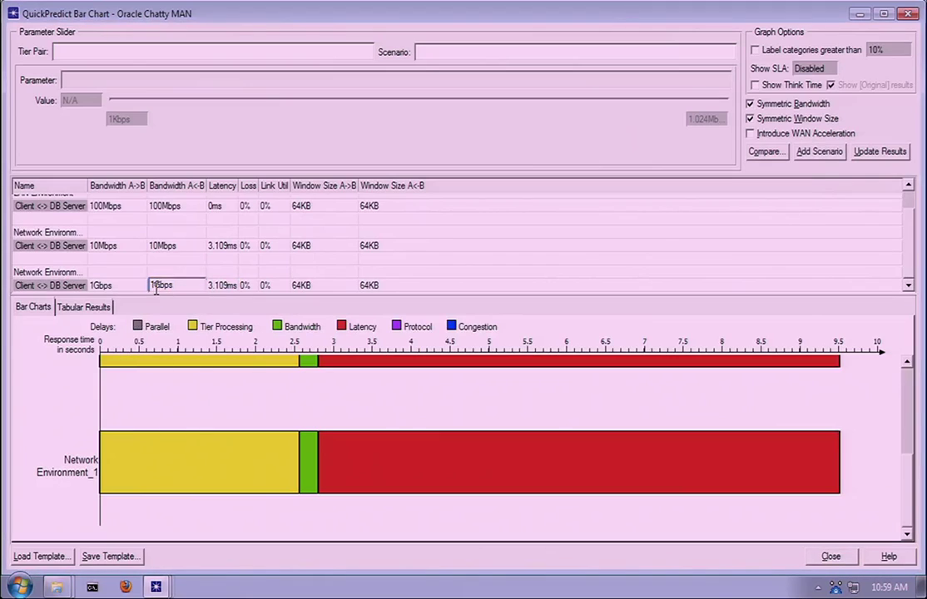
type("000")
key("Return")
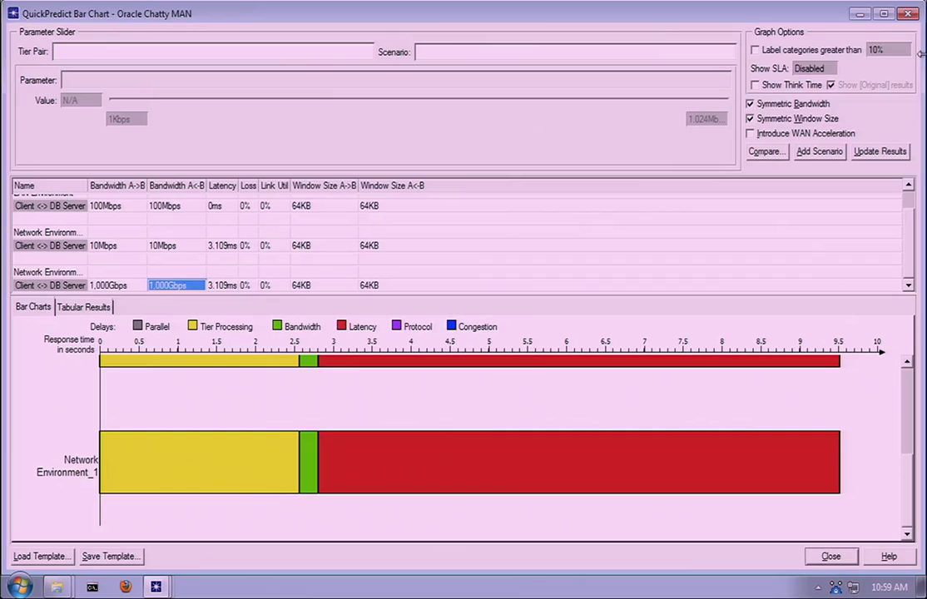
- Update the QuickPredict results and compare the response time bars of Network Environment and Network Environment_1
left_click(819, 151)
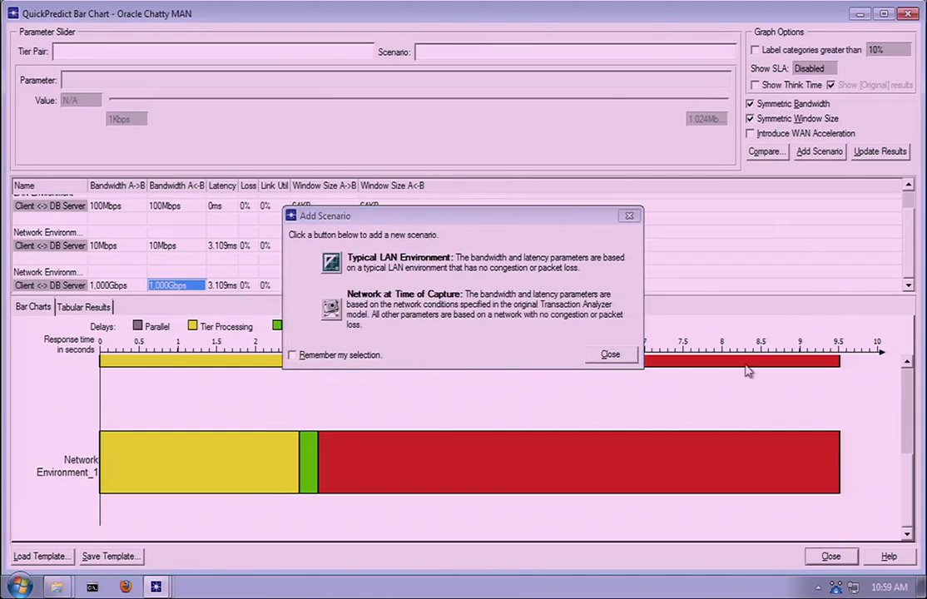
left_click(613, 355)
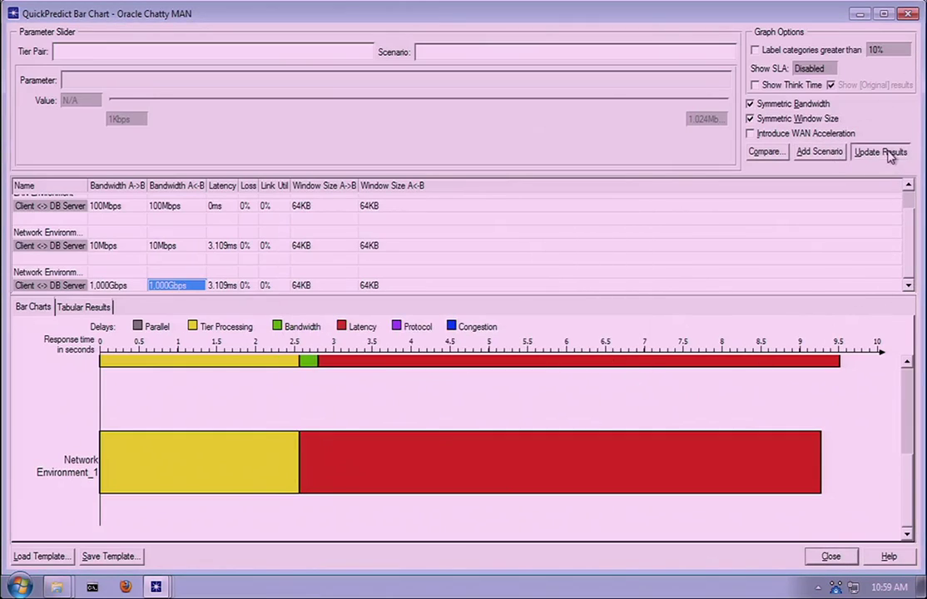
left_click_drag(912, 464, 912, 445)
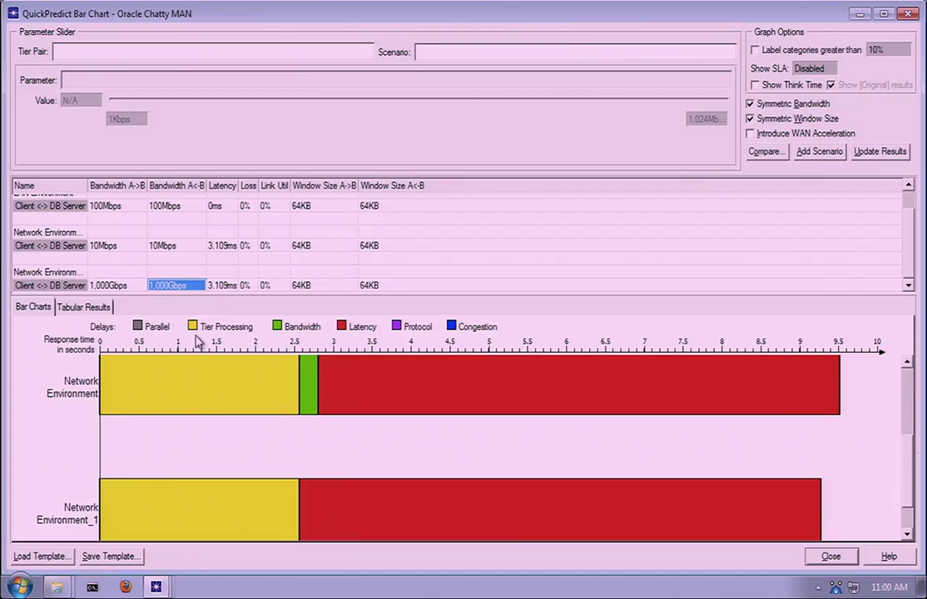
- Put Network Environment_1's latency on the parameter slider, set the slider maximum to 50 ms, and vary the latency along the range
left_click(223, 288)
left_click(217, 300)
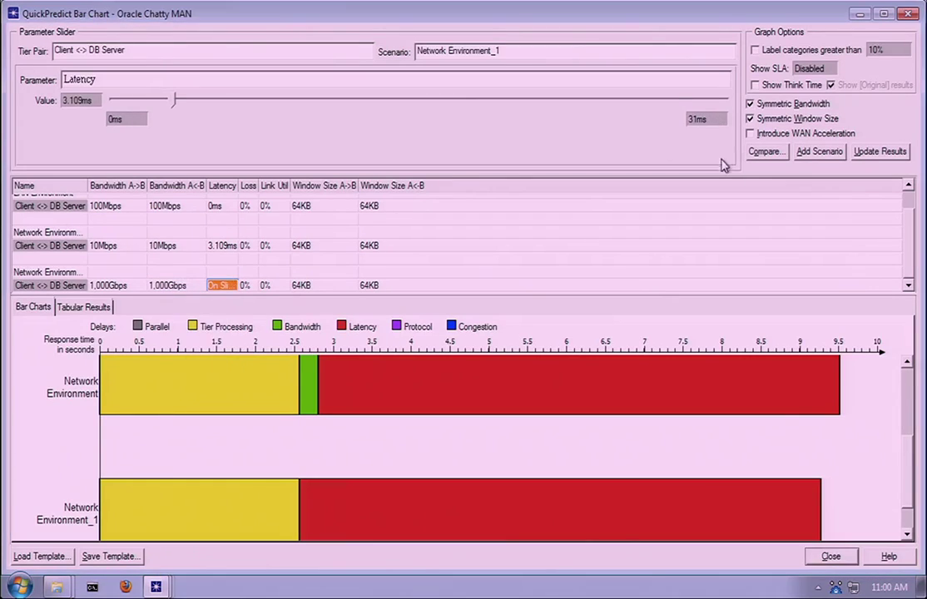
left_click(711, 124)
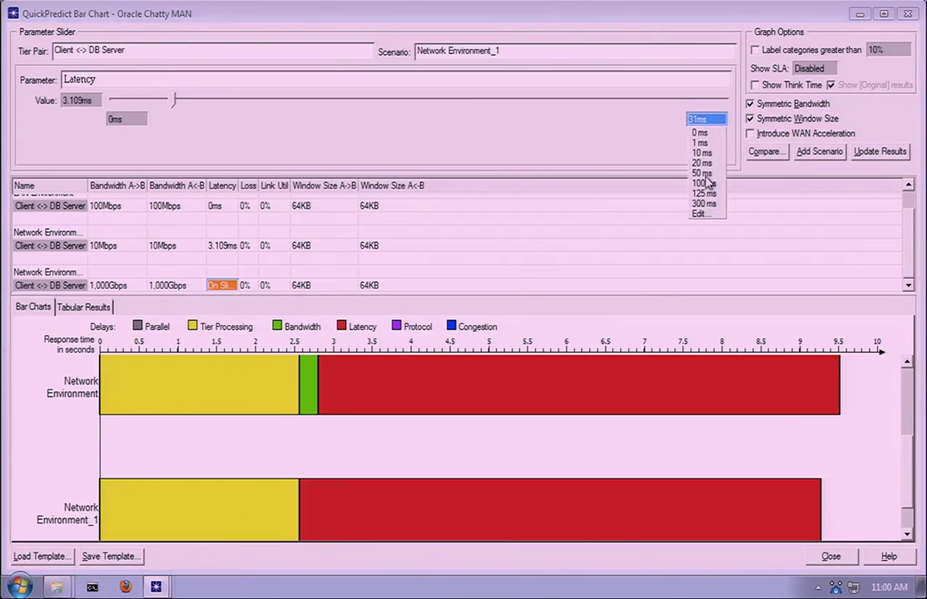
left_click(706, 182)
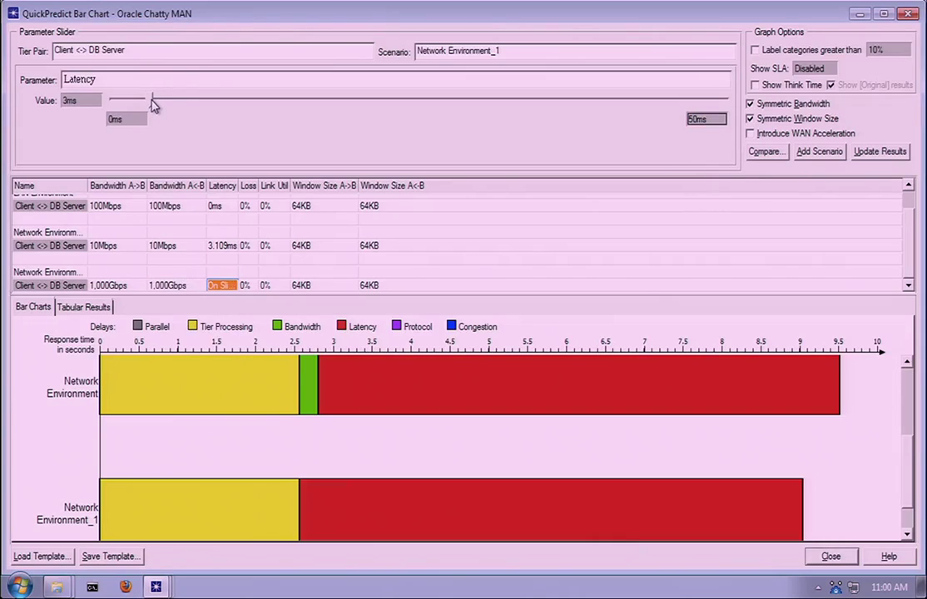
left_click_drag(154, 103, 740, 128)
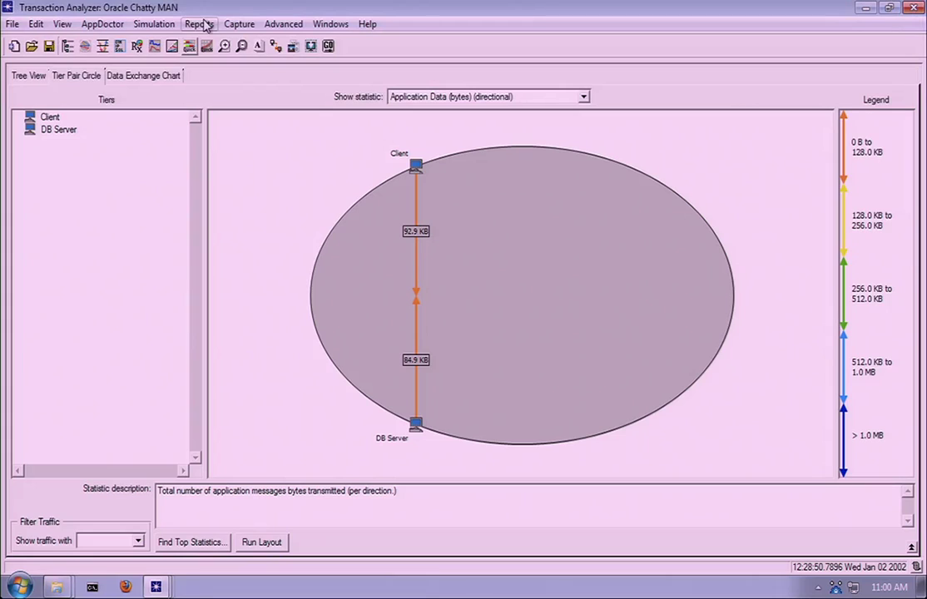
- View the Oracle Chatty MAN tree by Application Transactions and examine the sequence of database calls between Client and DB Server
left_click(25, 75)
left_click(91, 96)
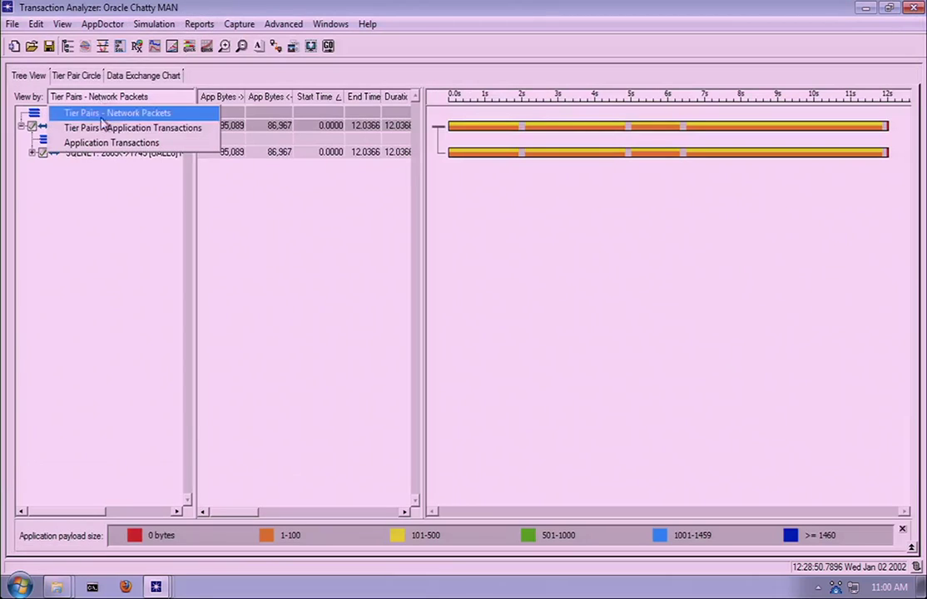
left_click(104, 142)
scroll(79, 359, "down", 18)
scroll(86, 405, "down", 1)
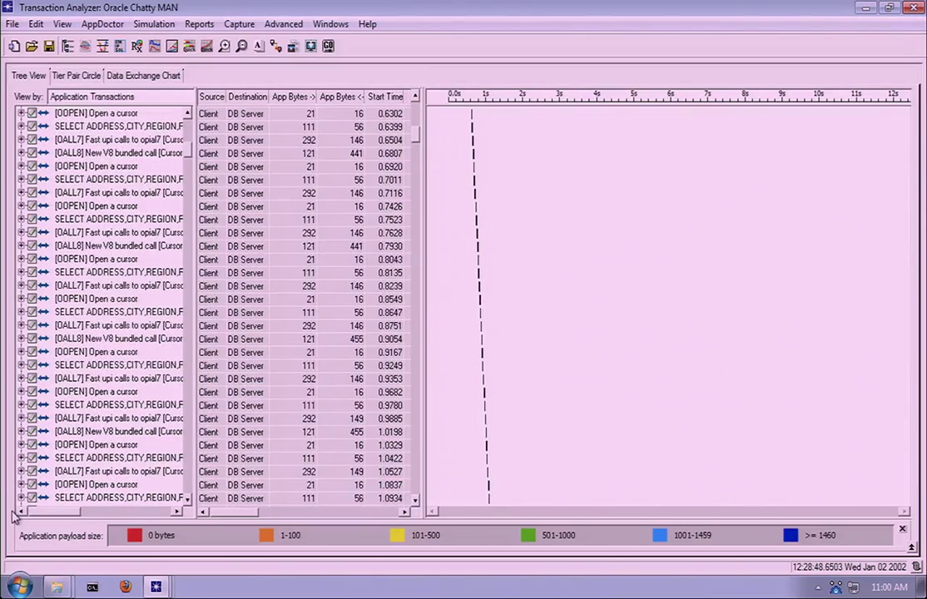
scroll(84, 408, "down", 10)
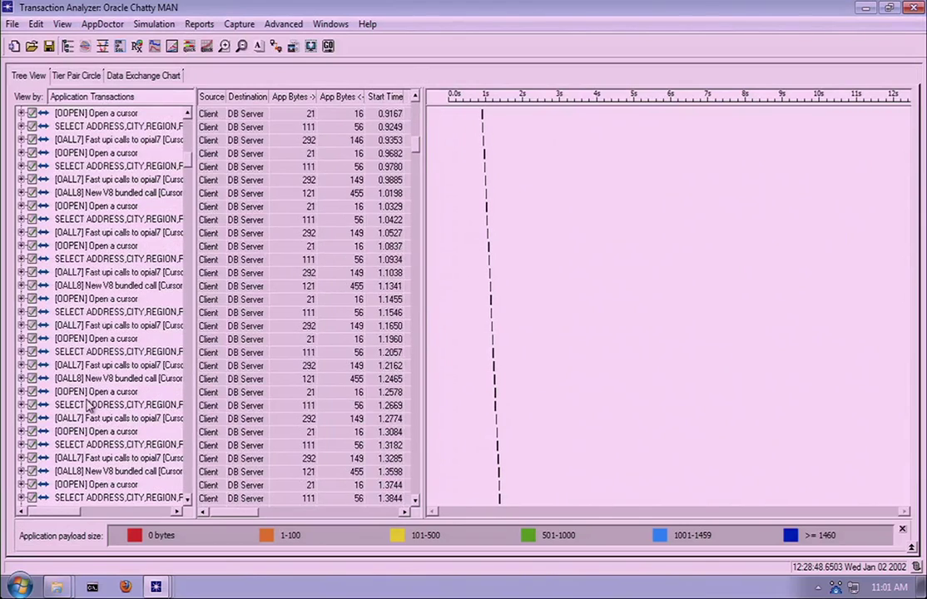
scroll(89, 405, "down", 5)
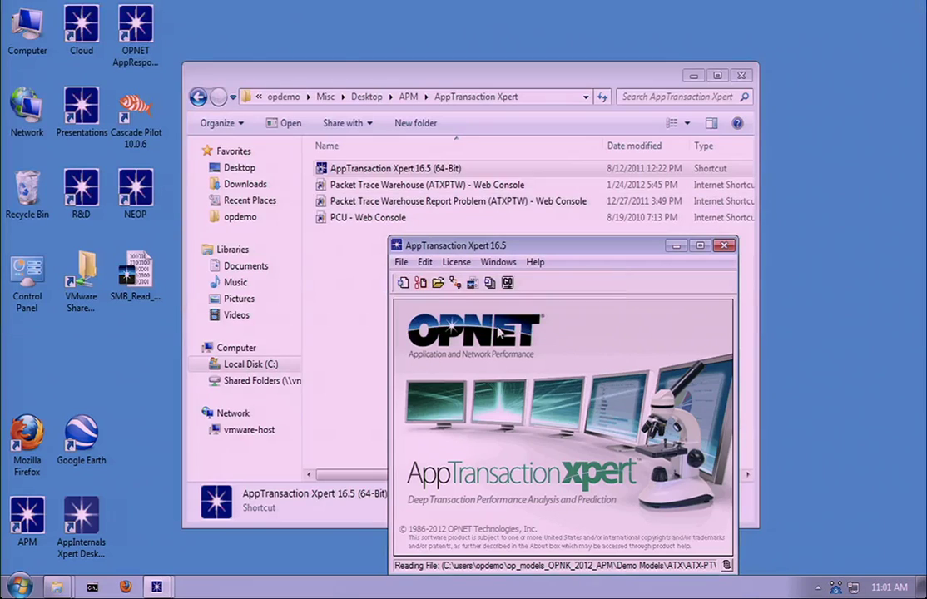
- Open the Capture Manager from the AppTransaction Xpert 16.5 window
left_click_drag(560, 243, 486, 159)
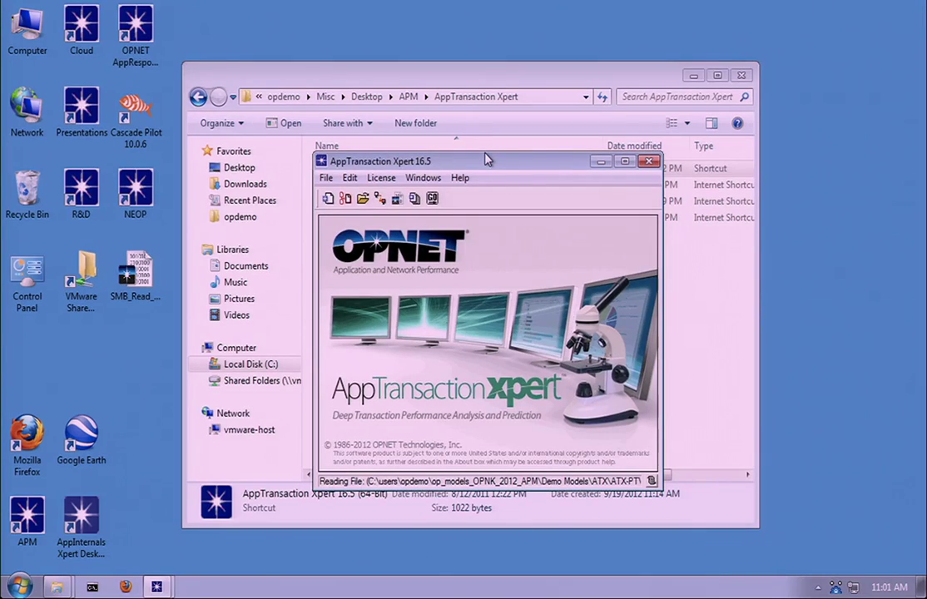
left_click(380, 199)
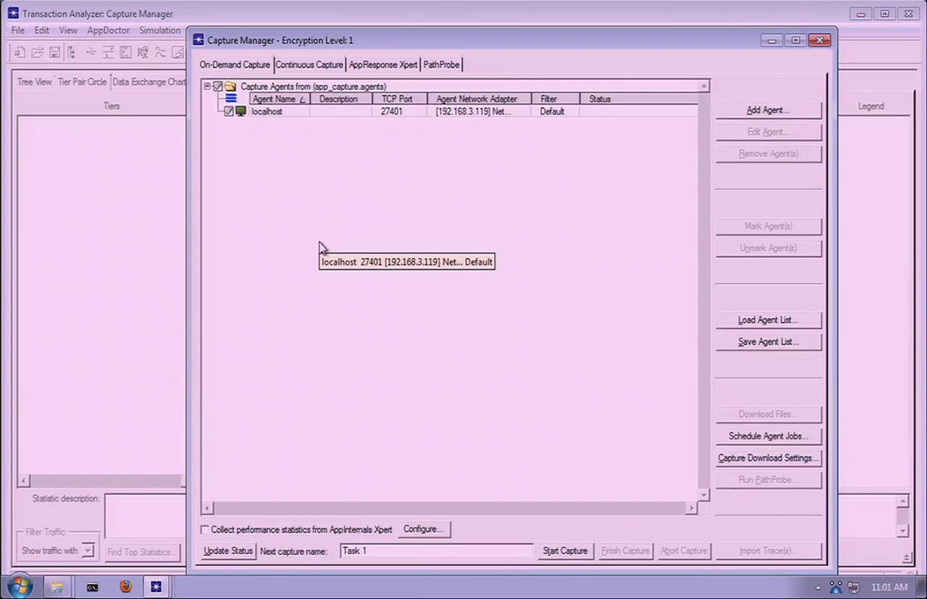
key("ctrl+Left")
key("ctrl+Right")
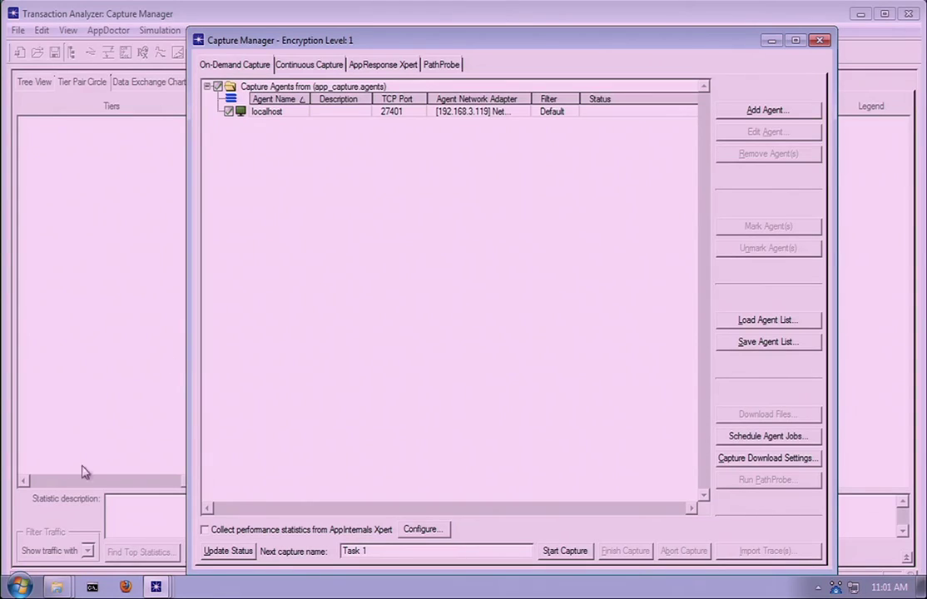
- Name the next capture sharkfest, start capturing on the localhost agent, and authorize traffic monitoring with the administrator password
left_click_drag(372, 551, 307, 557)
type("sharkfest")
left_click(565, 552)
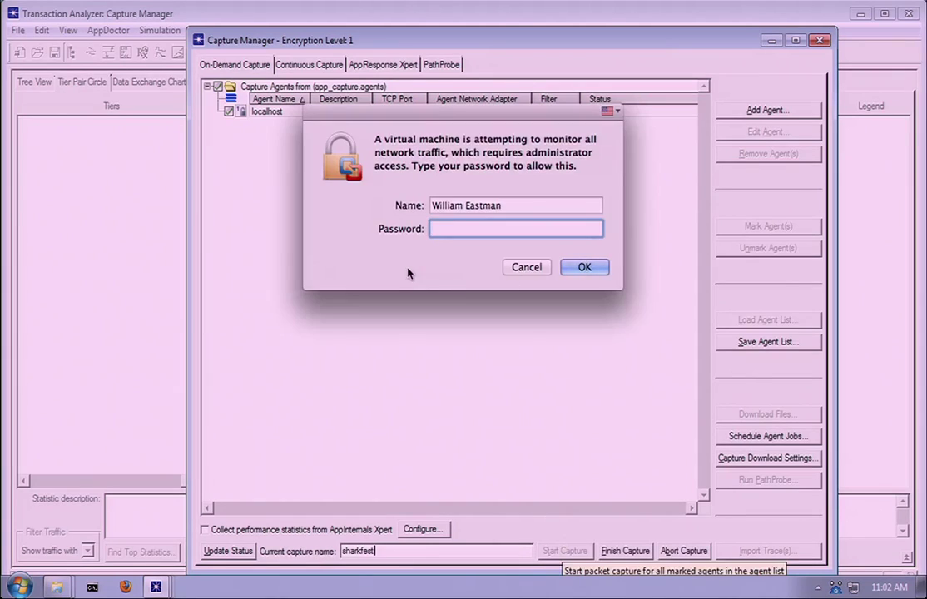
type("••••••••")
key("Return")
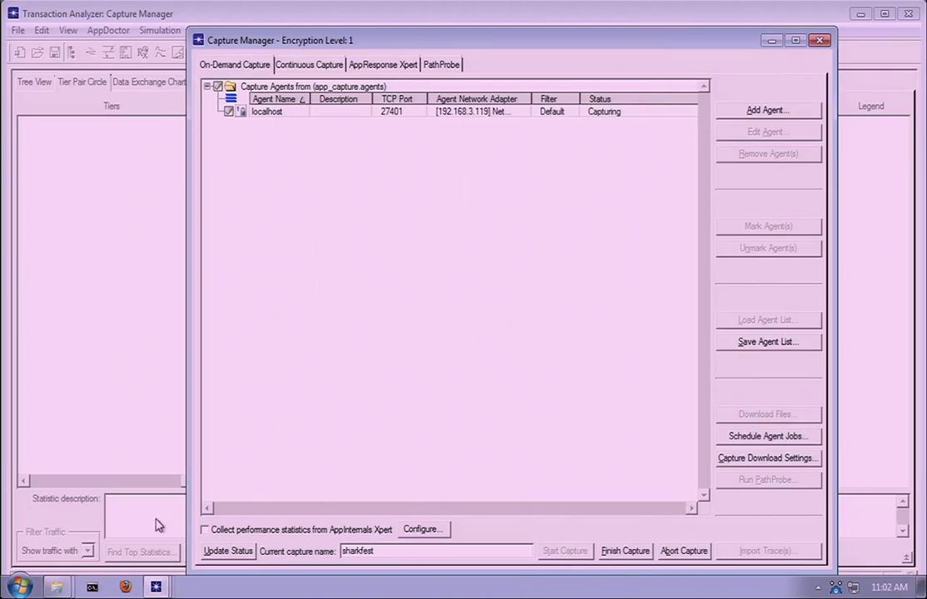
- Switch to Firefox and load sharkfest.wireshark.org to generate traffic for the capture
left_click(125, 586)
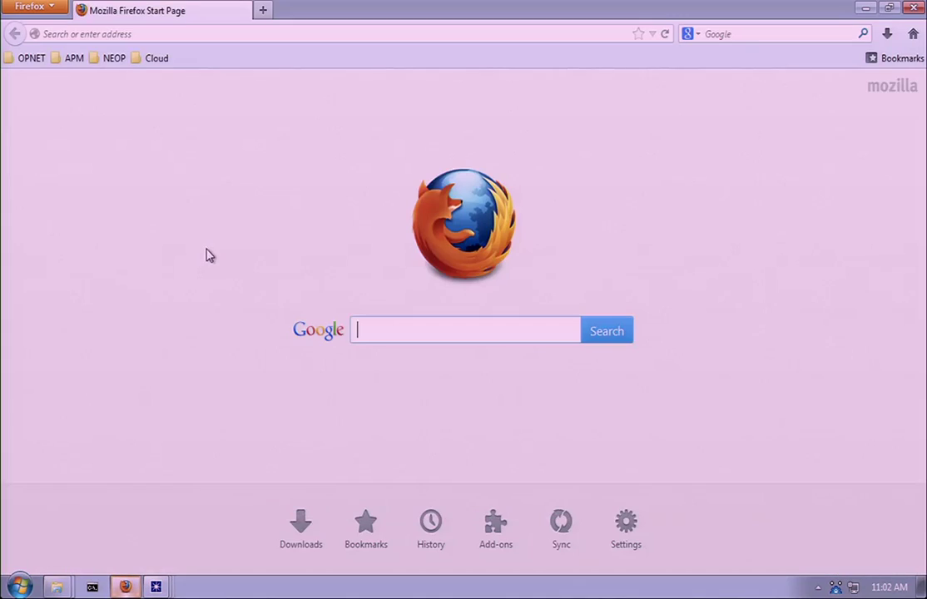
left_click(187, 30)
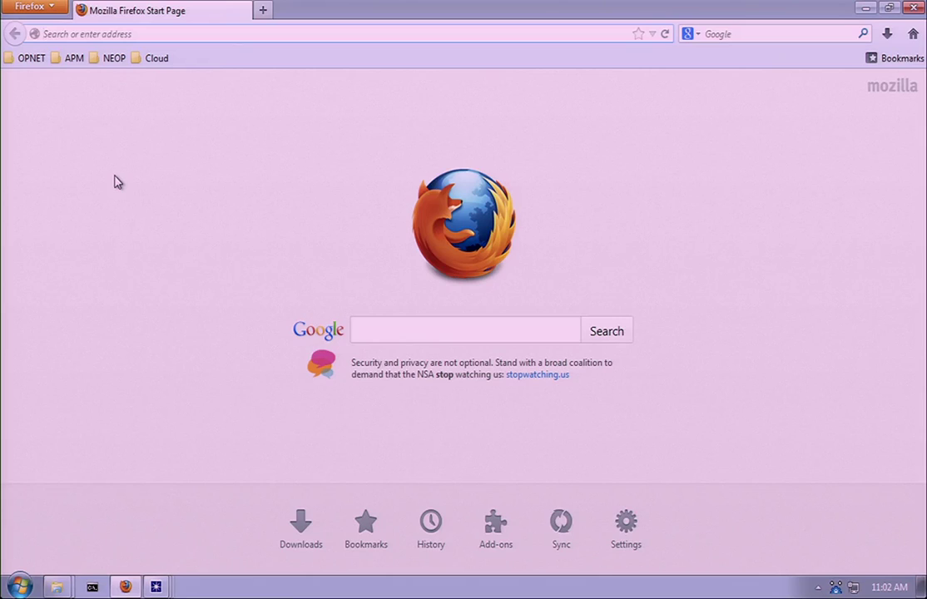
type("sharkfest.wire")
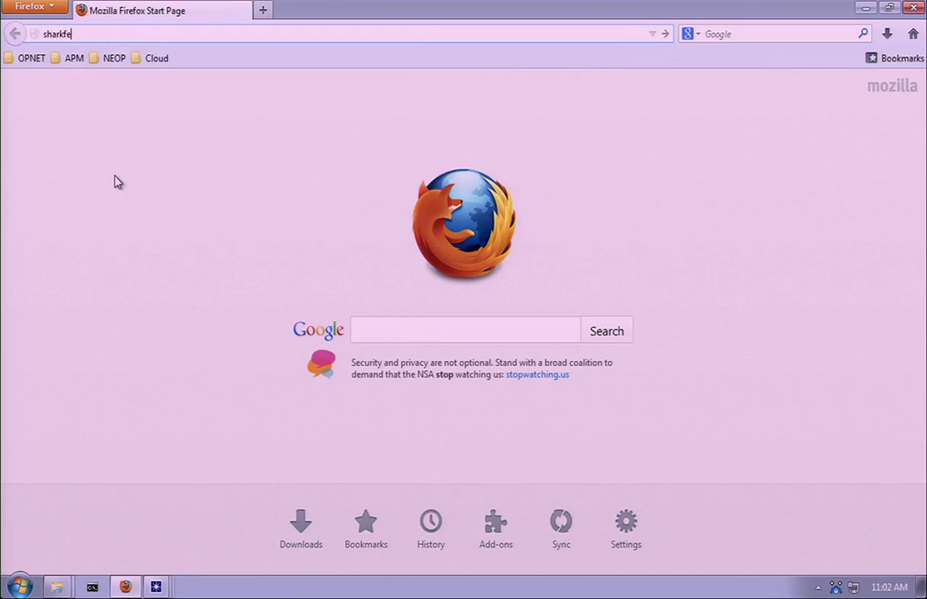
type("shark.org")
key("Return")
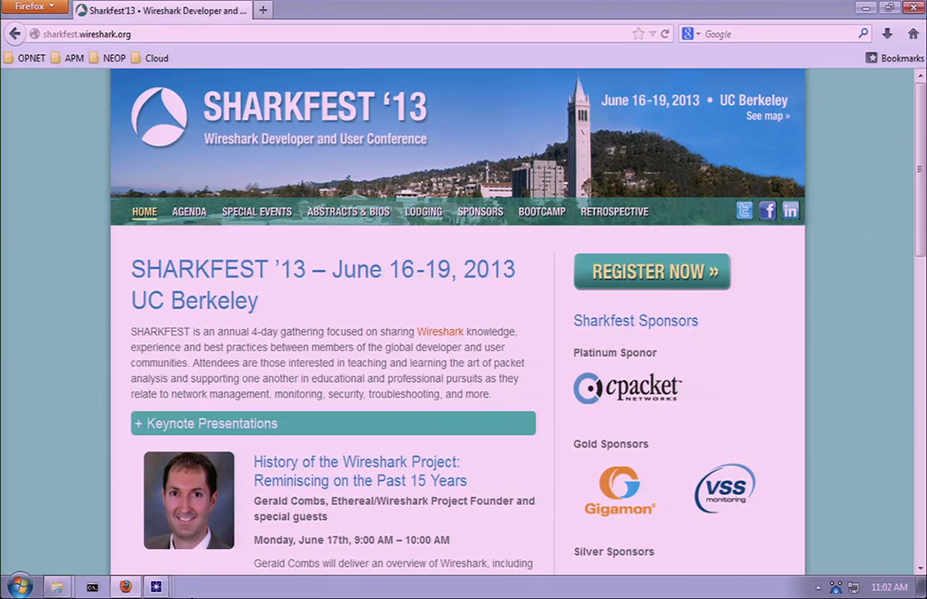
- Return to the Capture Manager and finish the sharkfest capture
left_click(156, 586)
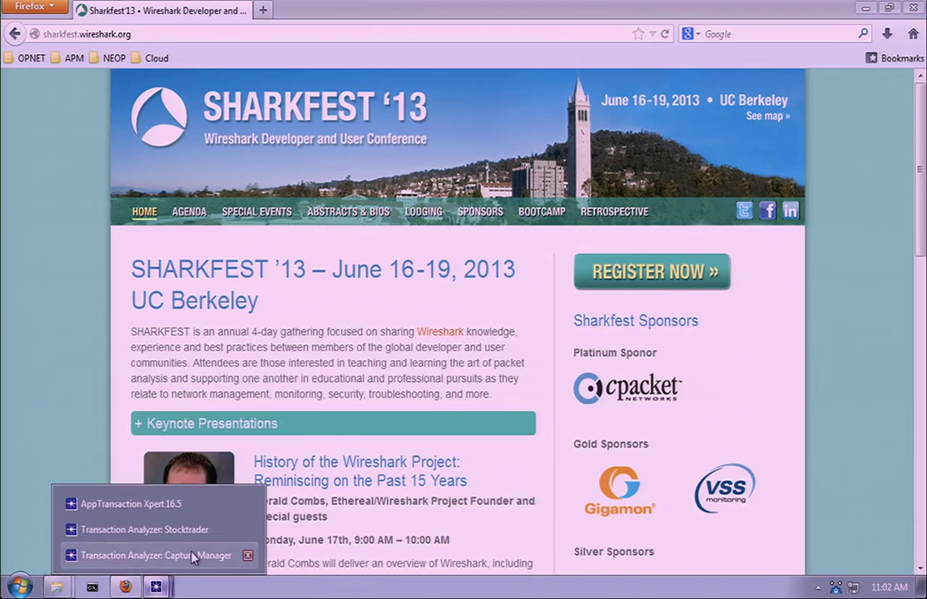
left_click(191, 555)
left_click(617, 551)
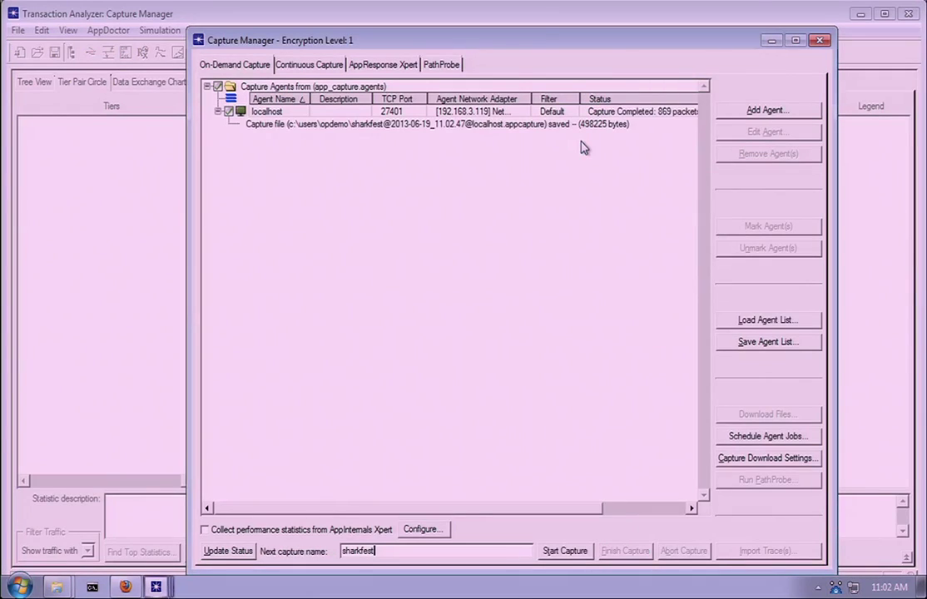
- Open the saved sharkfest capture file in Trace Explorer and filter out one-directional connections and non-DNS UDP traffic
left_click(581, 128)
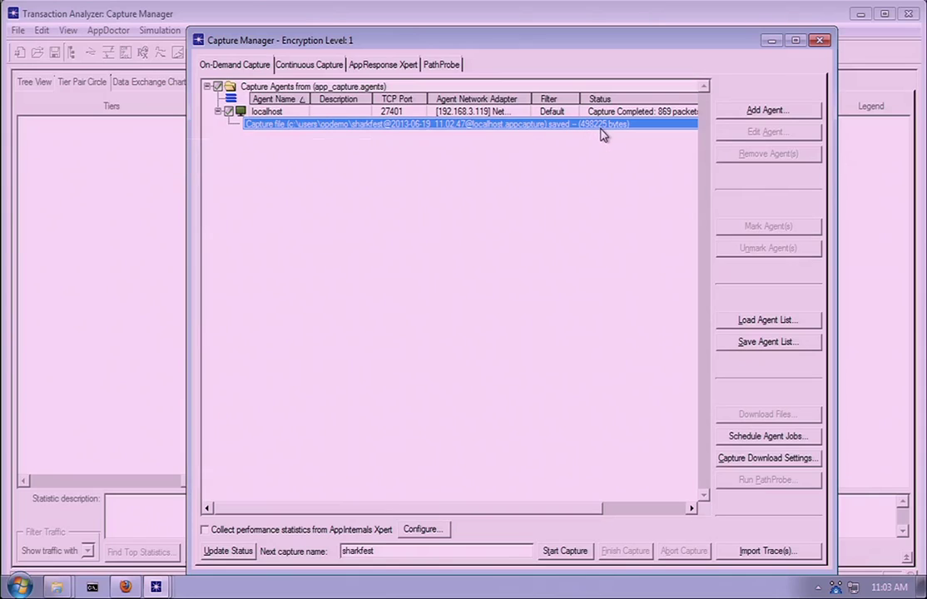
right_click(600, 133)
left_click(618, 138)
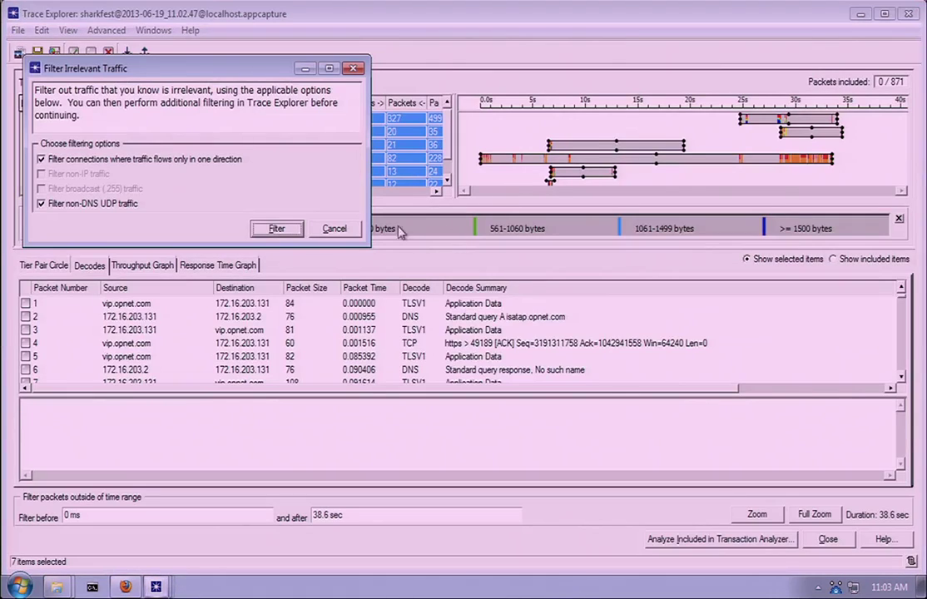
left_click(259, 227)
- Resolve the tier hostnames with DNS Lookup and delete the vip.opnet.com <-> AETDemoVM.opnet.com tier pair
left_click(68, 30)
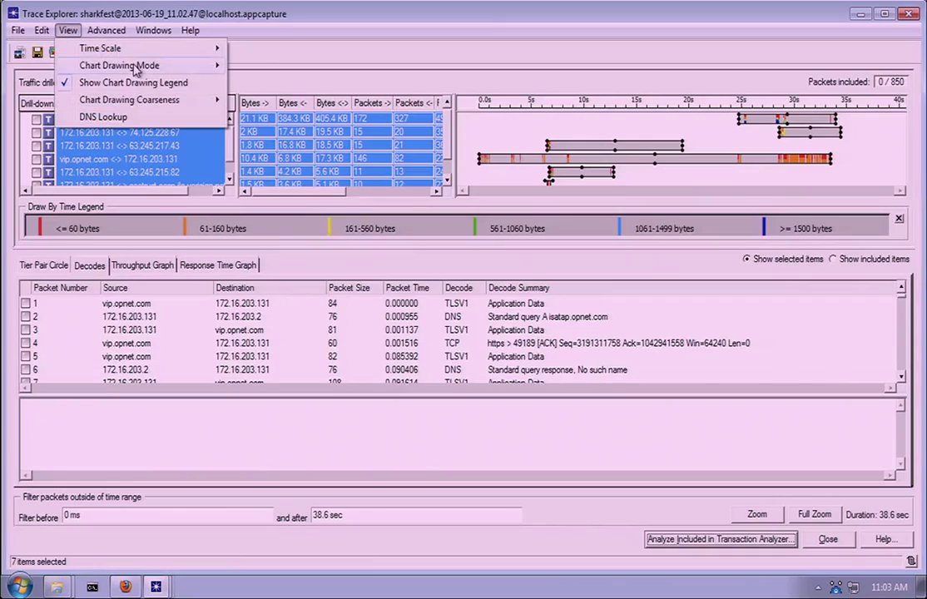
left_click(116, 118)
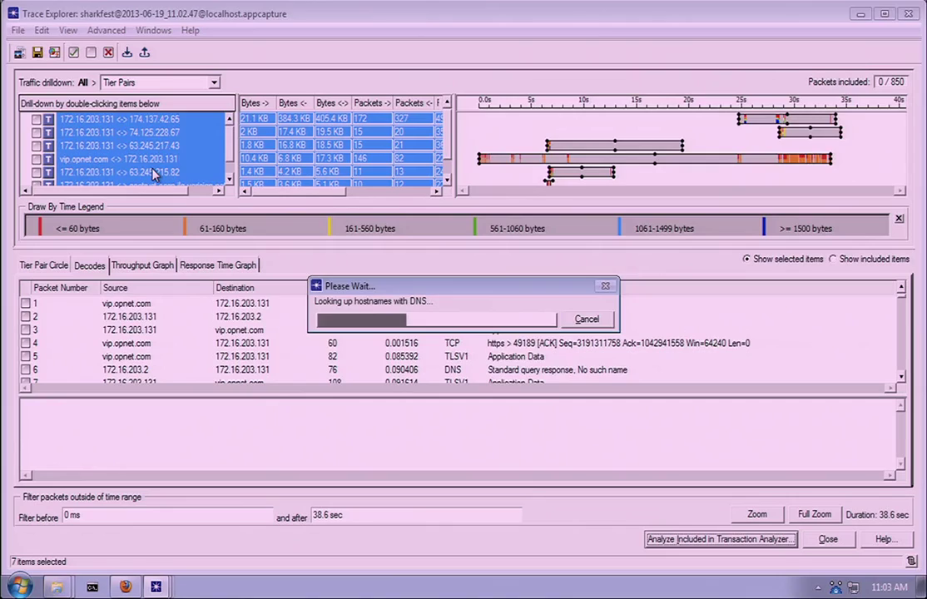
left_click(136, 121)
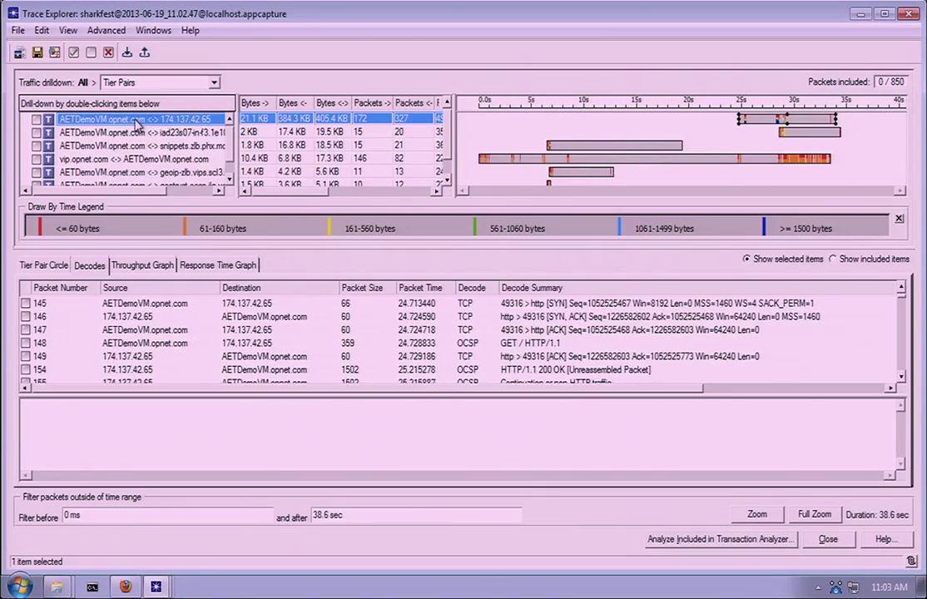
left_click(115, 159)
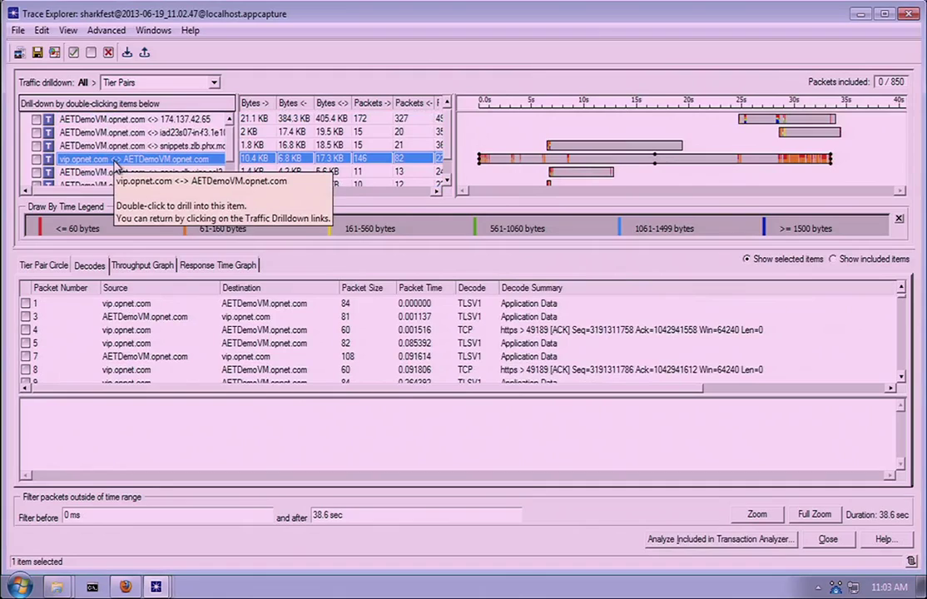
key("Delete")
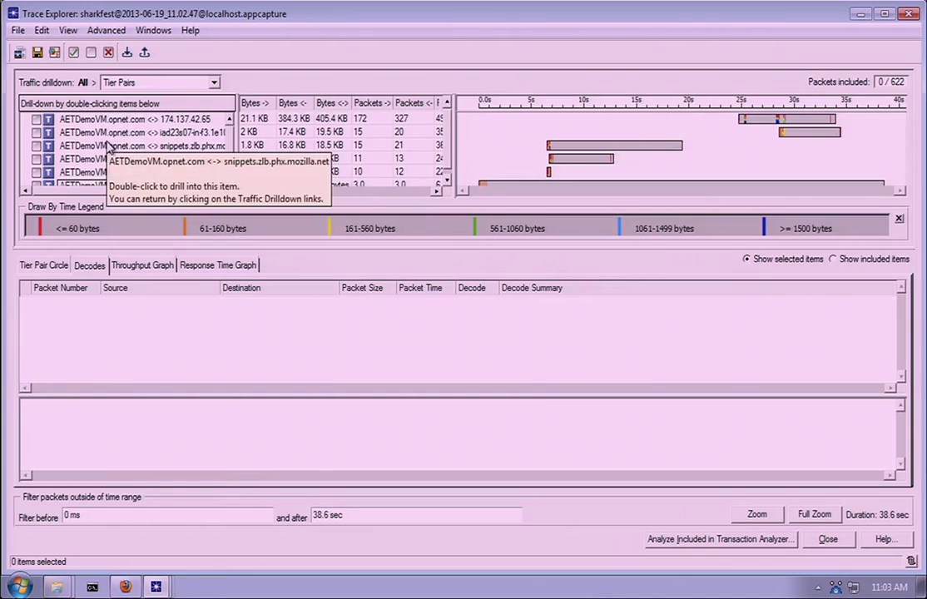
- Include all remaining tier pairs, save the trace under the suggested name, and analyze it in Transaction Analyzer without decrypting SSL
left_click(42, 30)
left_click(70, 84)
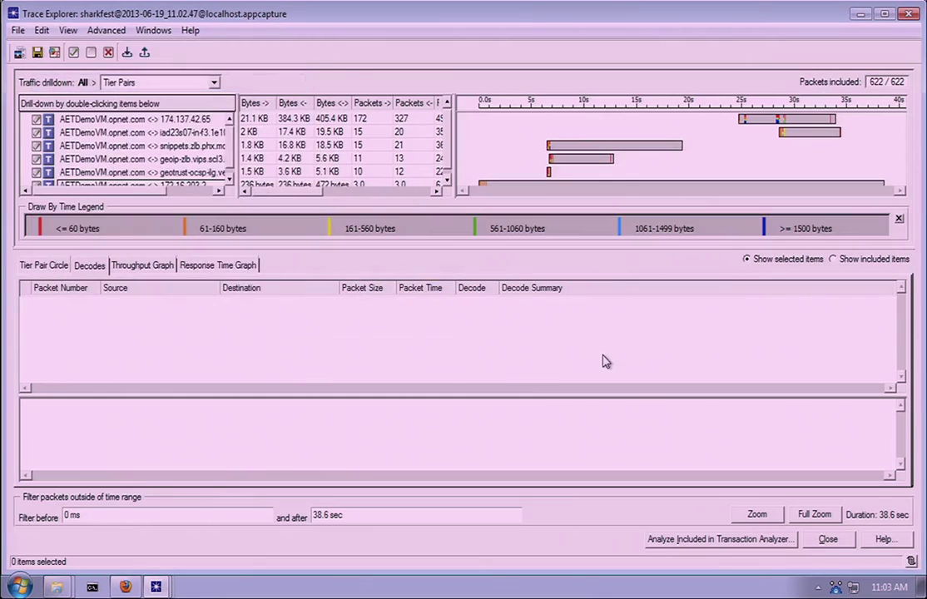
left_click(658, 539)
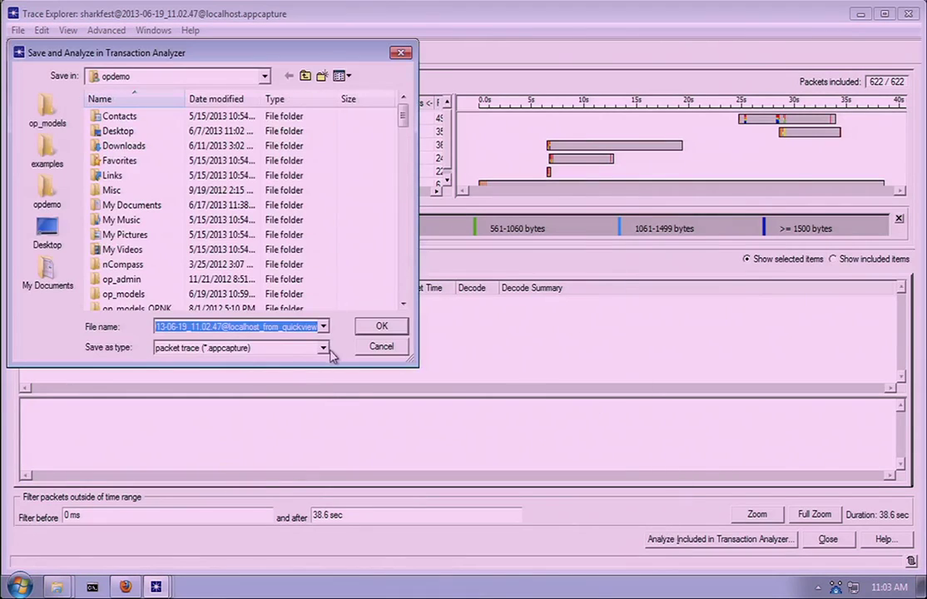
left_click(376, 324)
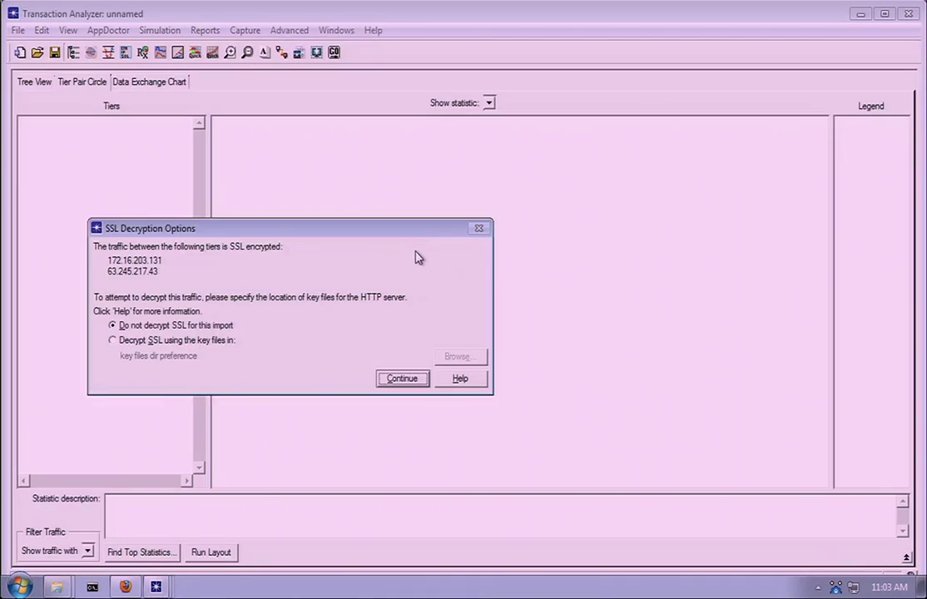
left_click(402, 379)
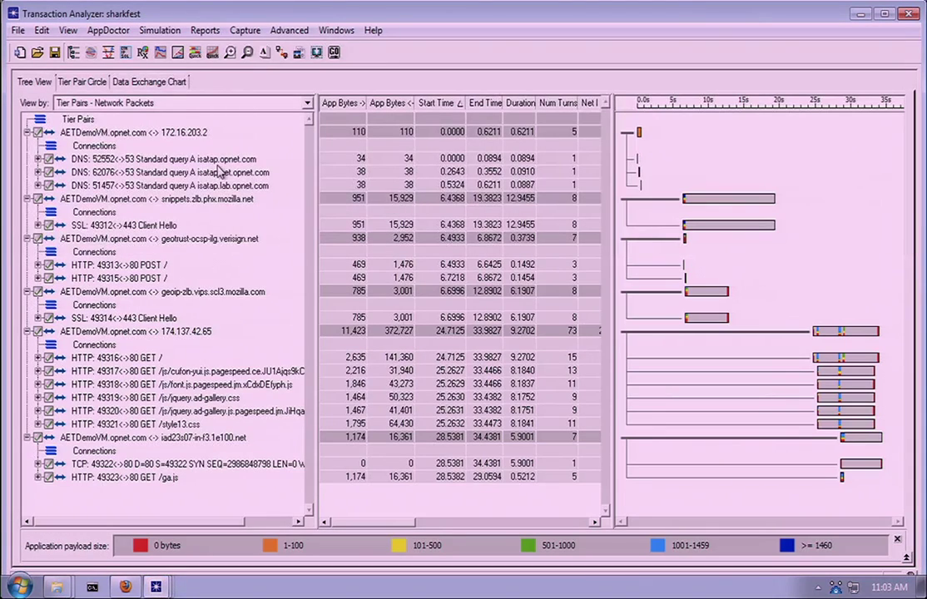
- In the Tier Pair Circle, permanently delete everything except the 174.137.42.65 traffic and show the Response Time (sec) statistic
left_click(98, 81)
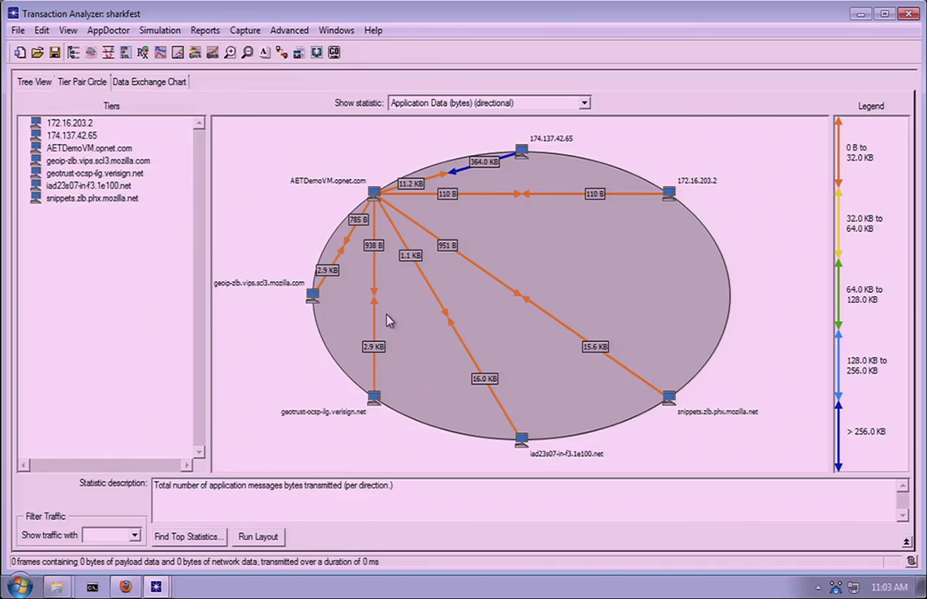
left_click(520, 150)
right_click(521, 150)
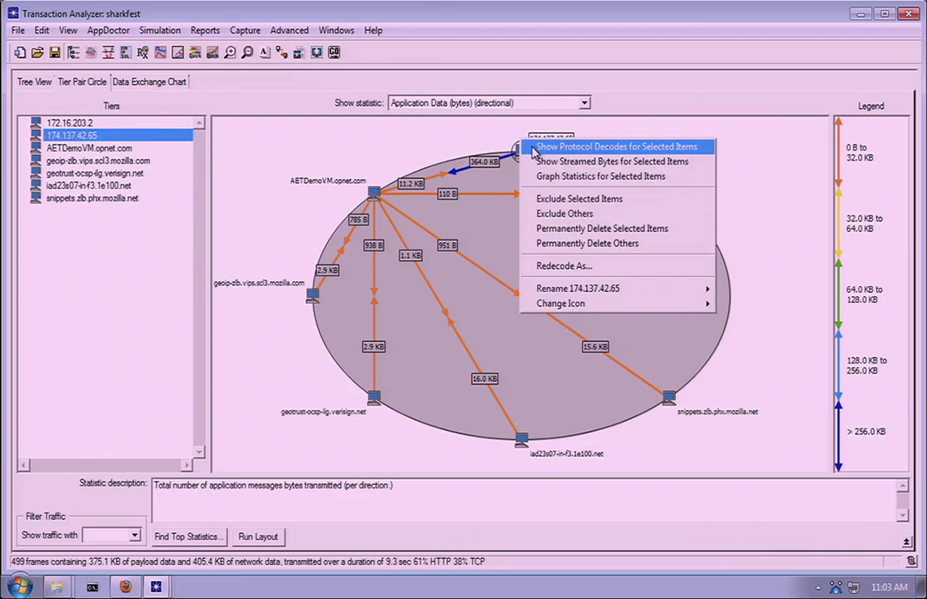
left_click(598, 242)
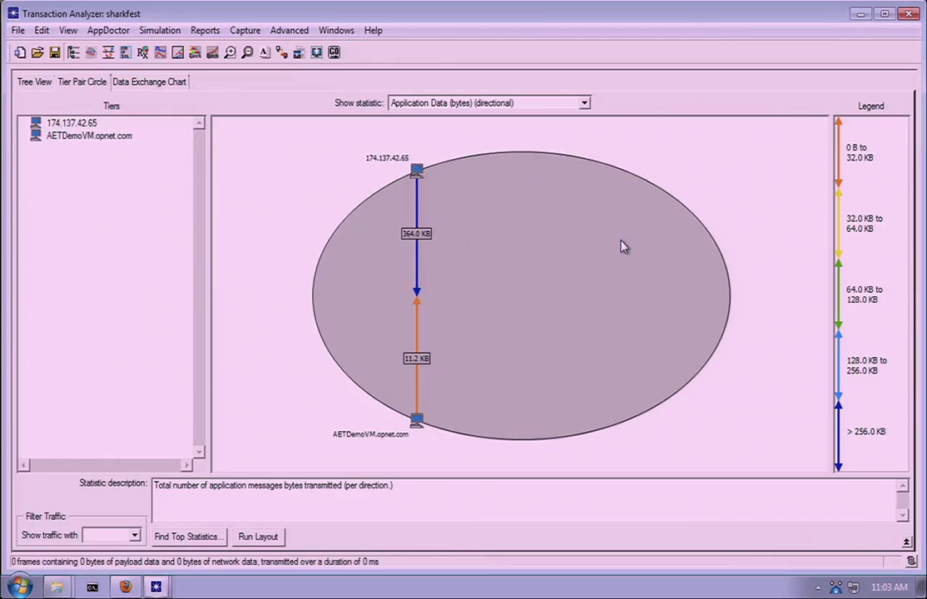
left_click(472, 103)
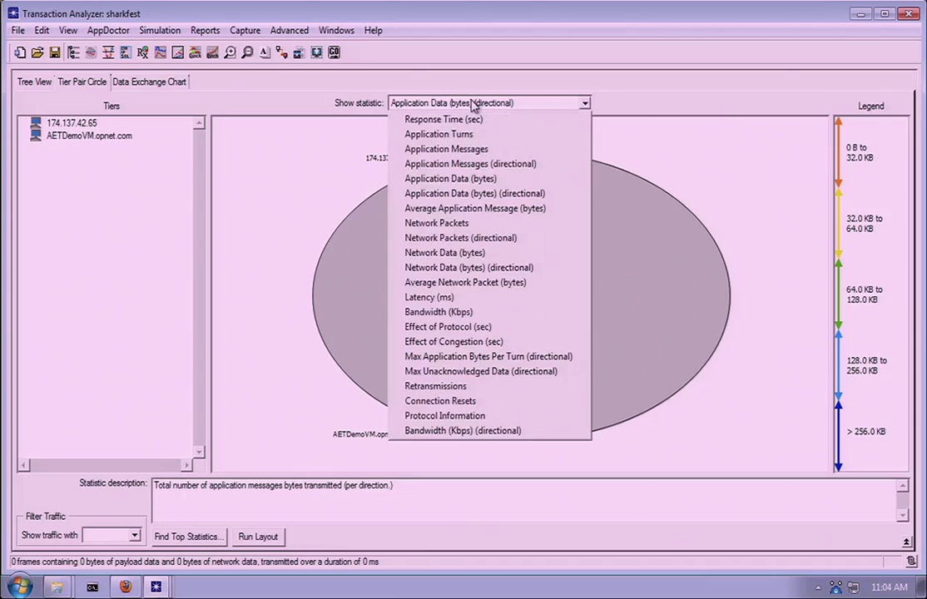
left_click(473, 119)
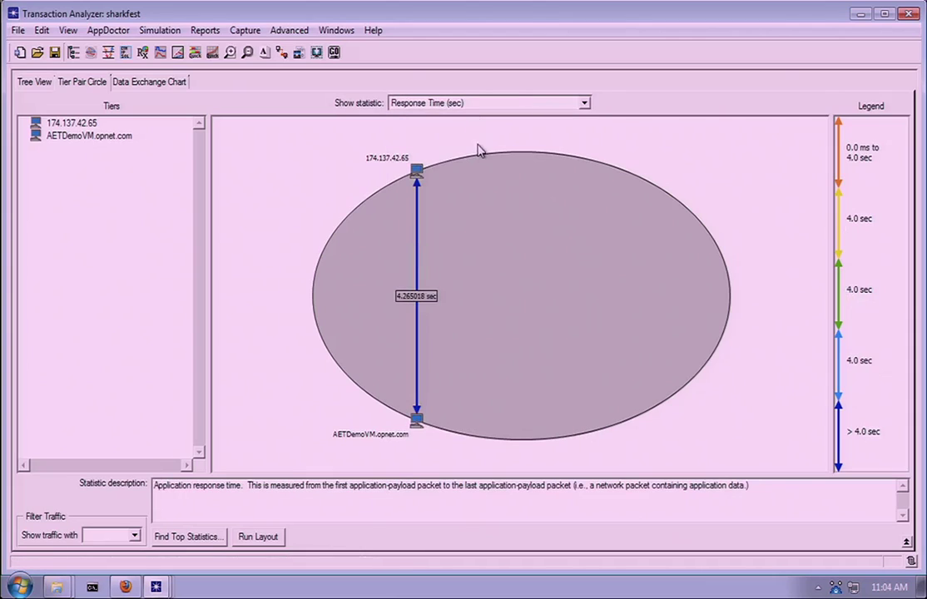
- Open the AppDoctor Summary of Delays and, while refining network effects, assign tier 174.137.42.65 to a new location named remote
left_click(125, 51)
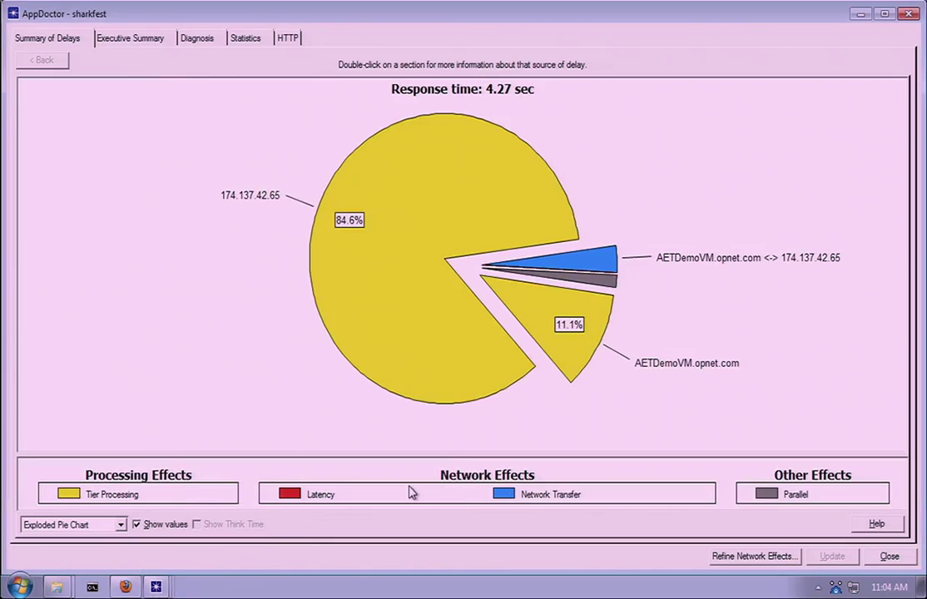
left_click(764, 556)
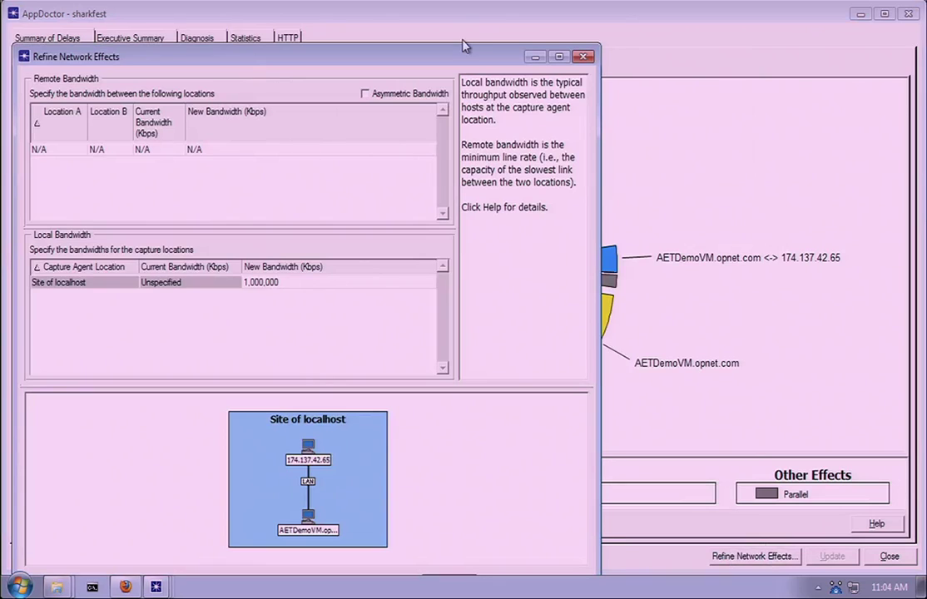
left_click_drag(464, 58, 463, 16)
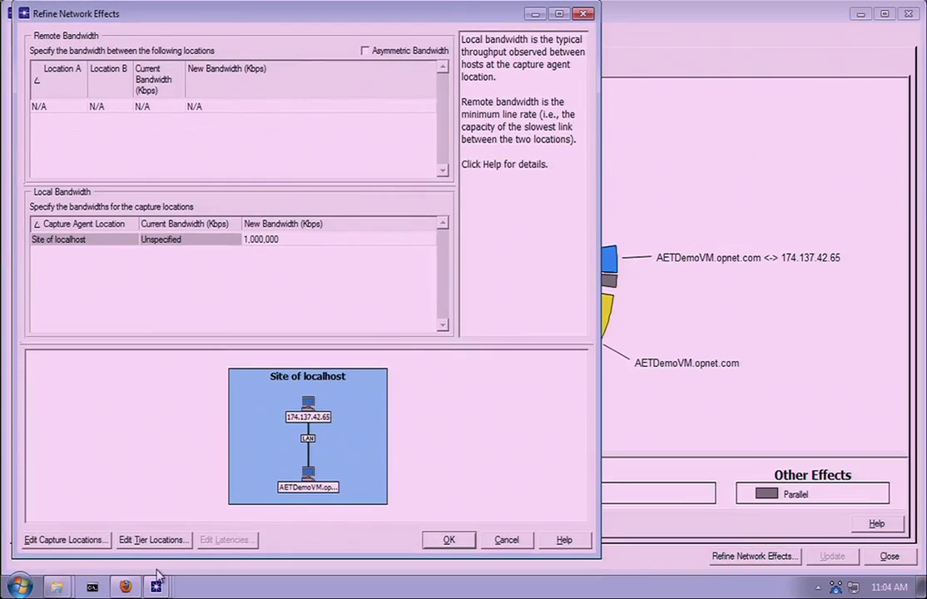
left_click(152, 539)
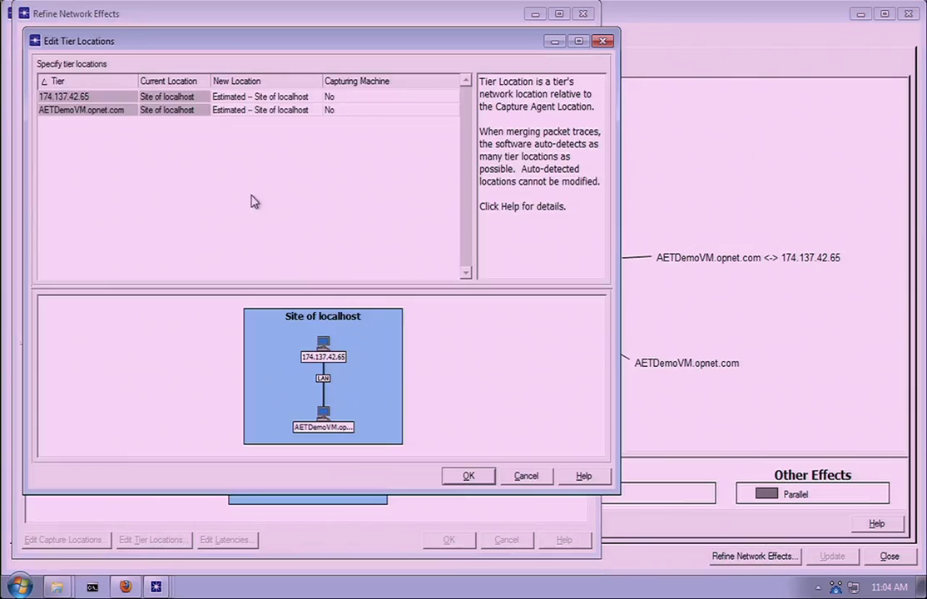
left_click(337, 97)
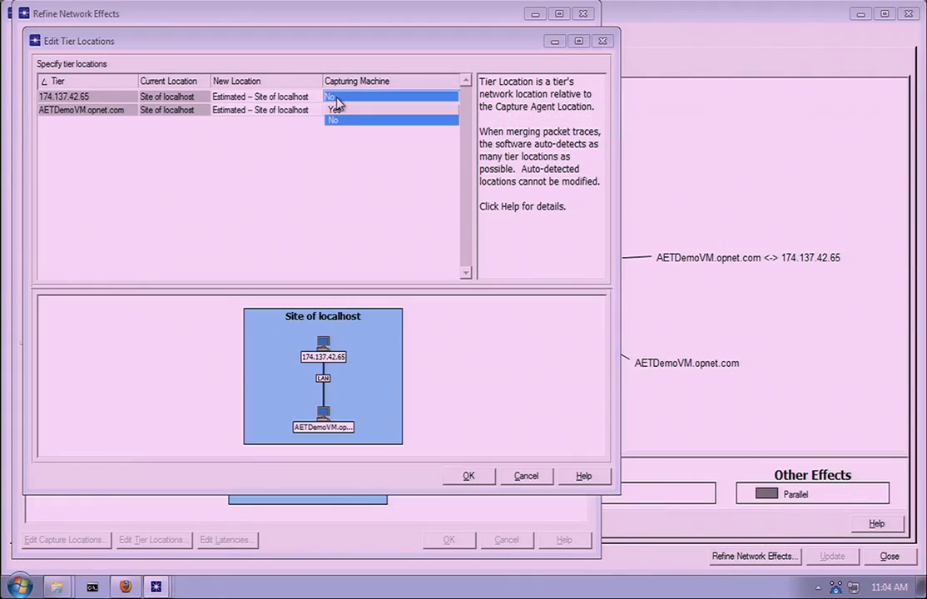
left_click(272, 103)
left_click(271, 102)
left_click(267, 110)
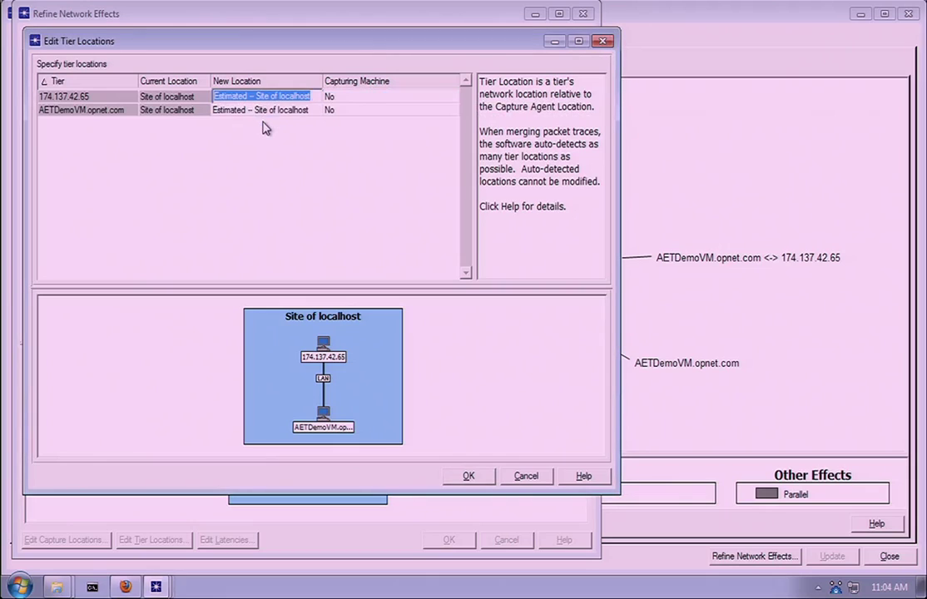
type("remote")
left_click(467, 475)
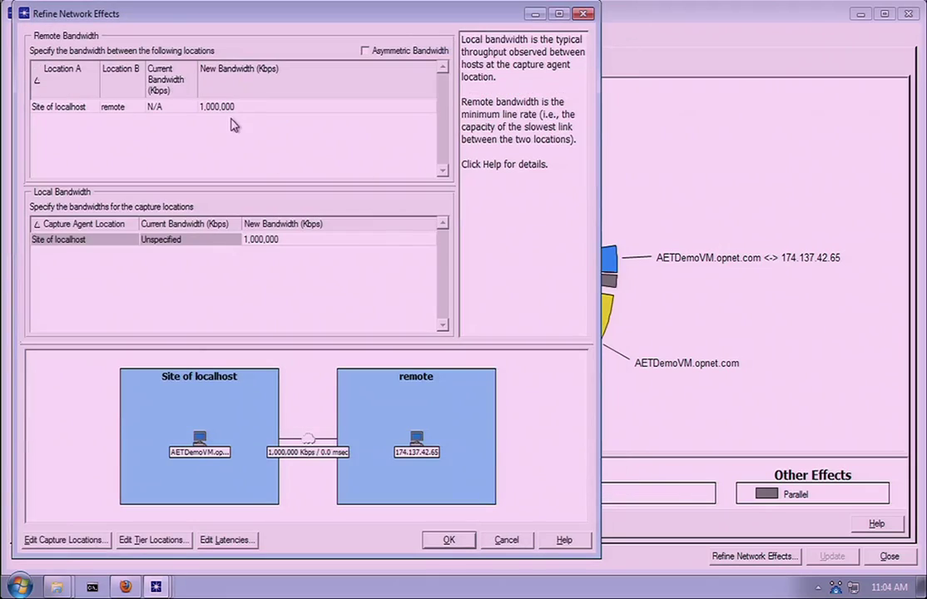
- Set the bandwidth between Site of localhost and remote to 54,000 Kbps and apply the refined network effects
left_click(231, 108)
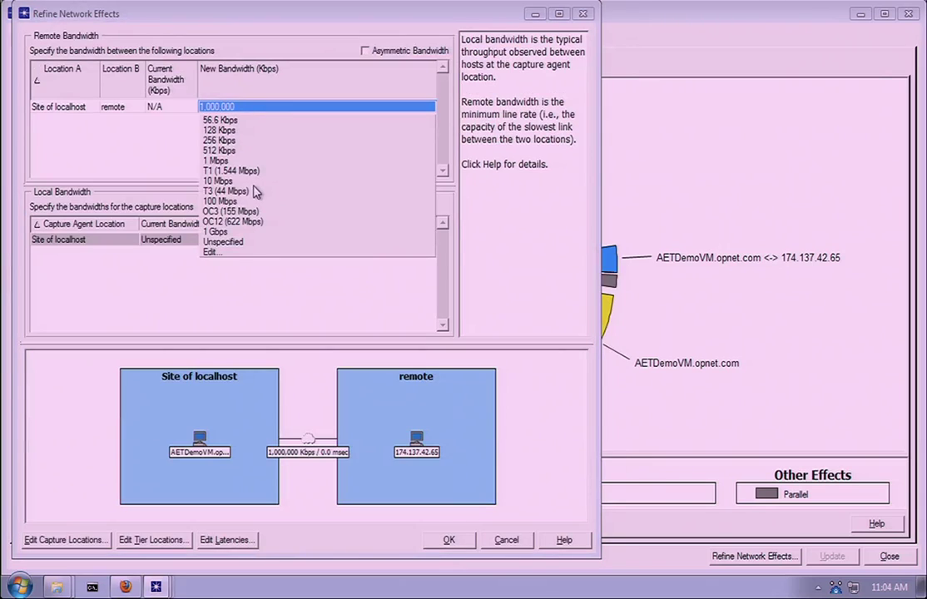
left_click(242, 252)
type("54000")
key("Return")
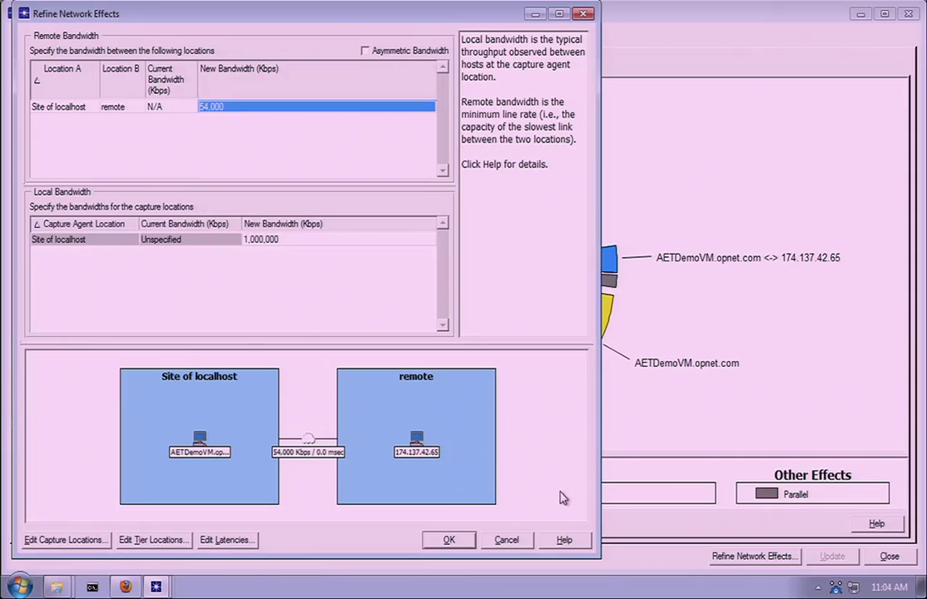
left_click(449, 540)
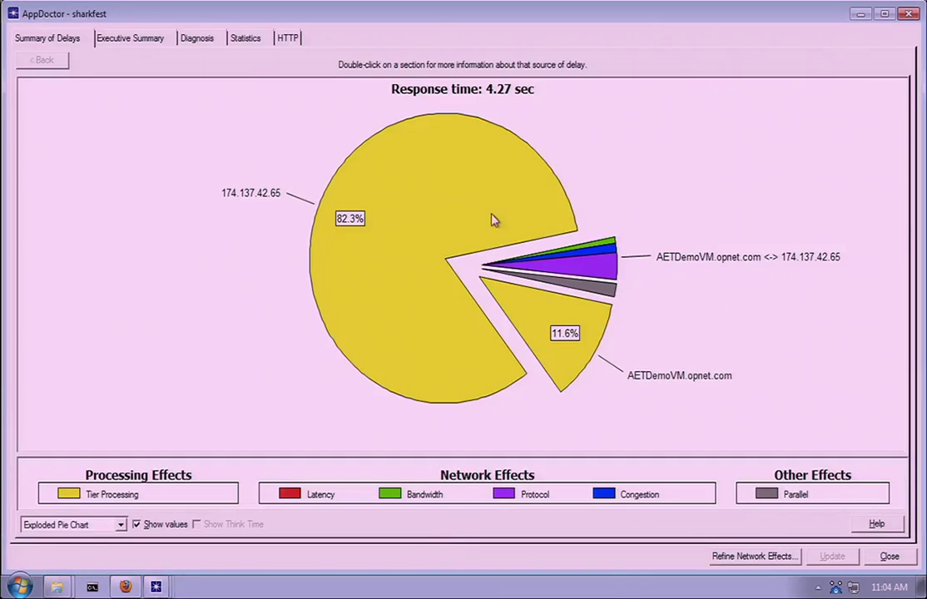
- Examine the bandwidth and protocol delay graphs behind the network slices of the pie chart, hiding the link bandwidth line
double_click(612, 243)
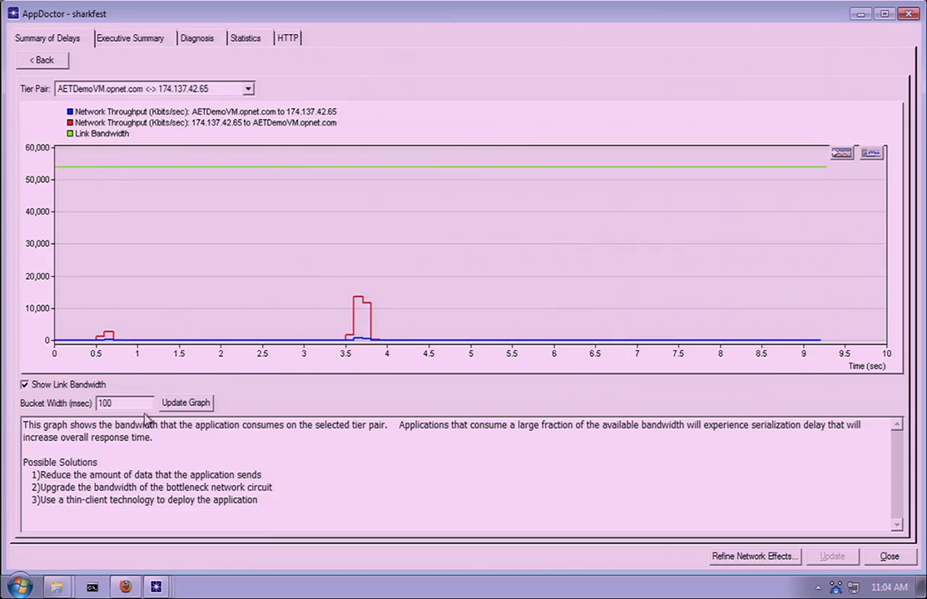
left_click(70, 385)
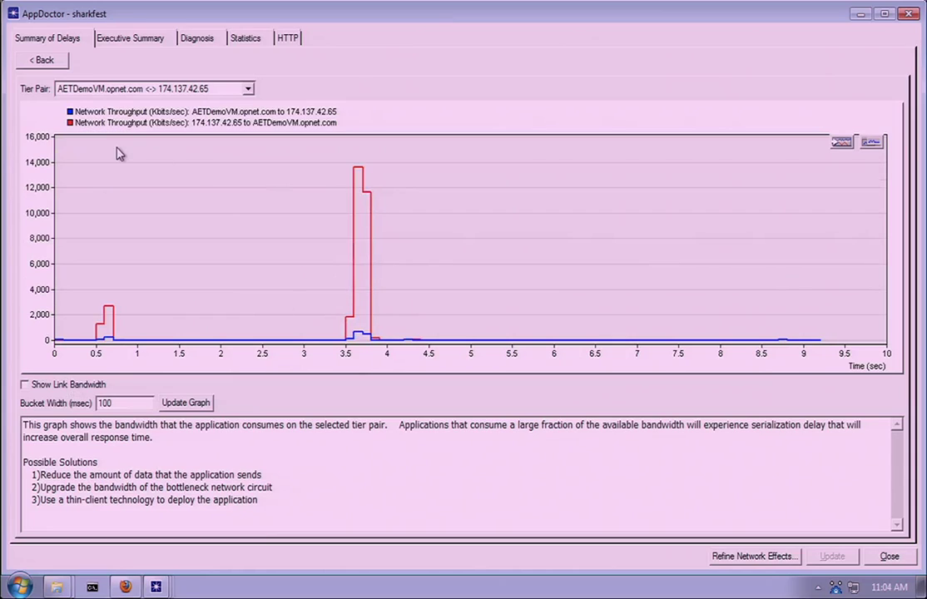
left_click(44, 60)
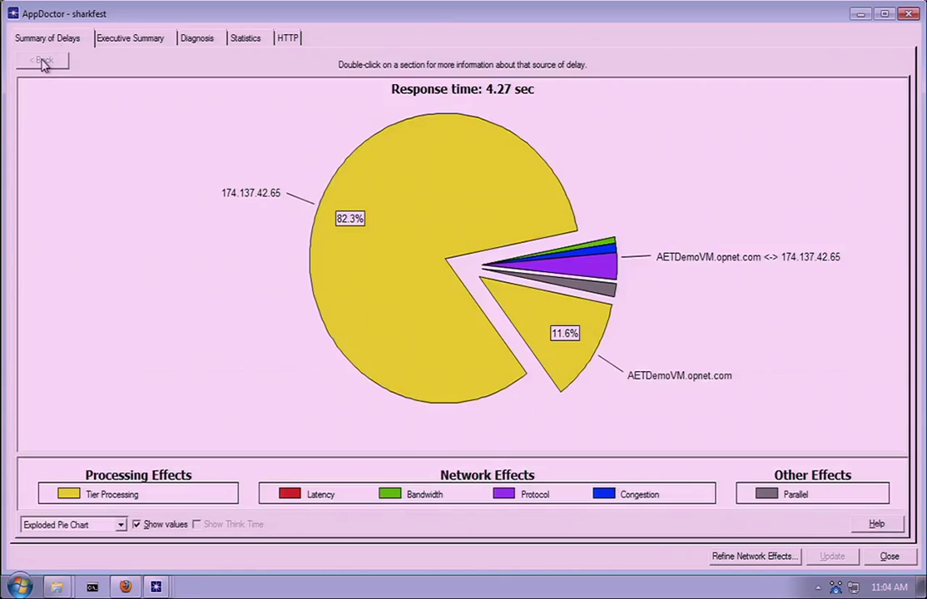
double_click(603, 272)
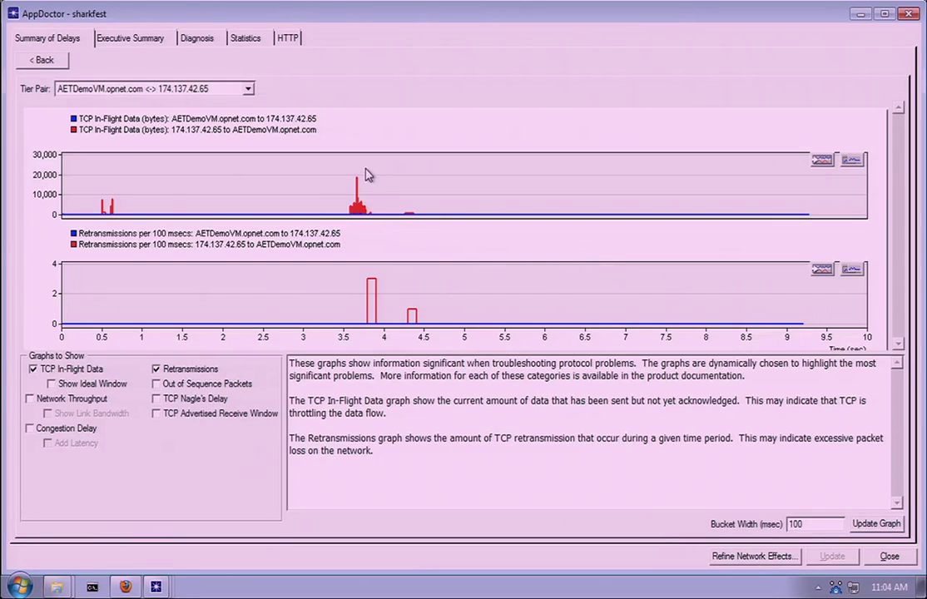
left_click(41, 58)
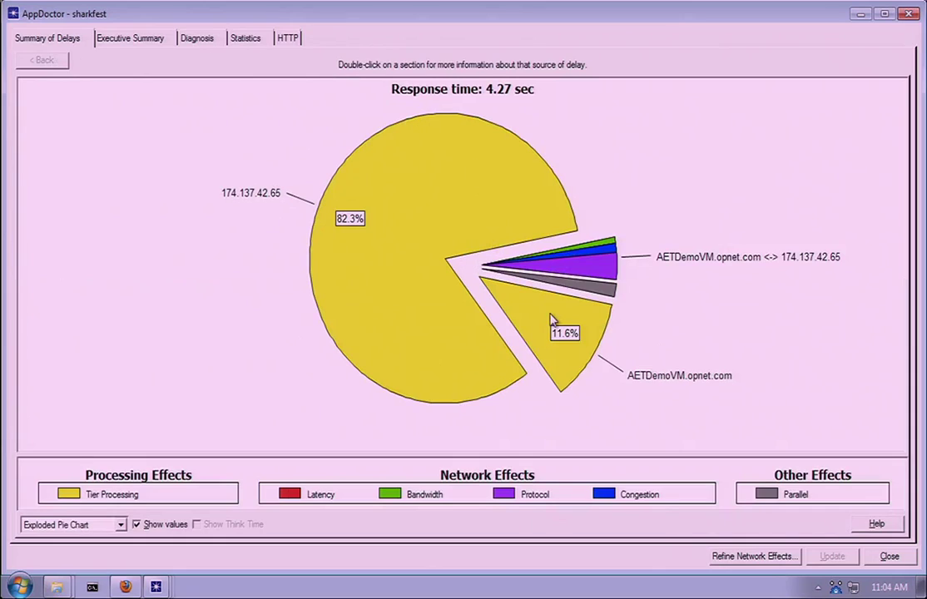
- Review the Diagnosis result for retransmissions and the application turns in the AppDoctor Statistics
left_click(207, 43)
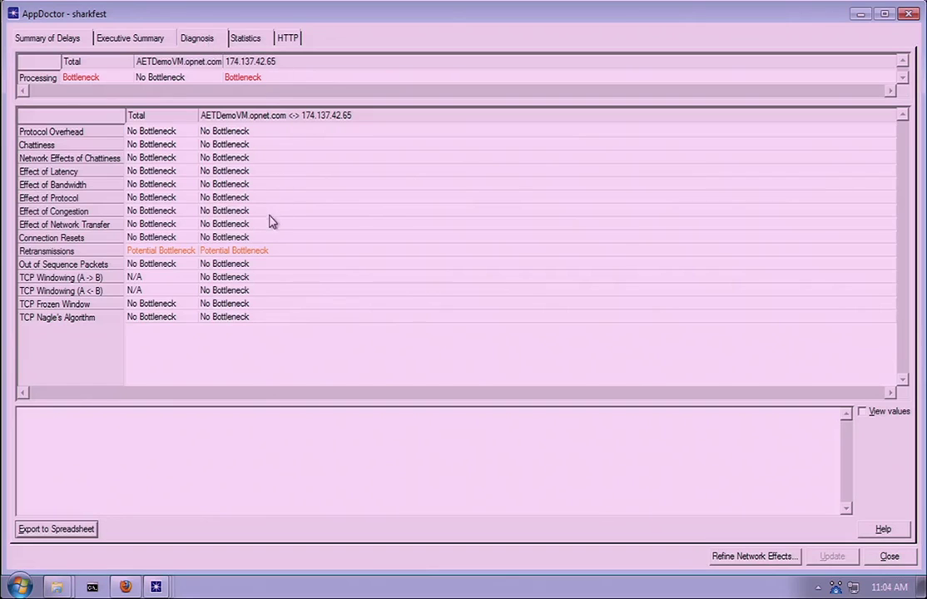
left_click(256, 252)
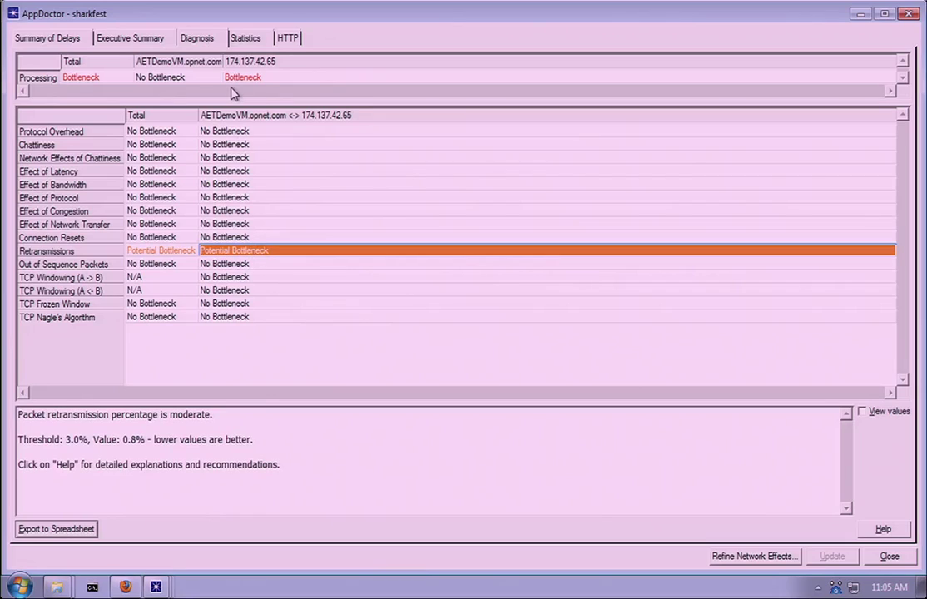
left_click(237, 37)
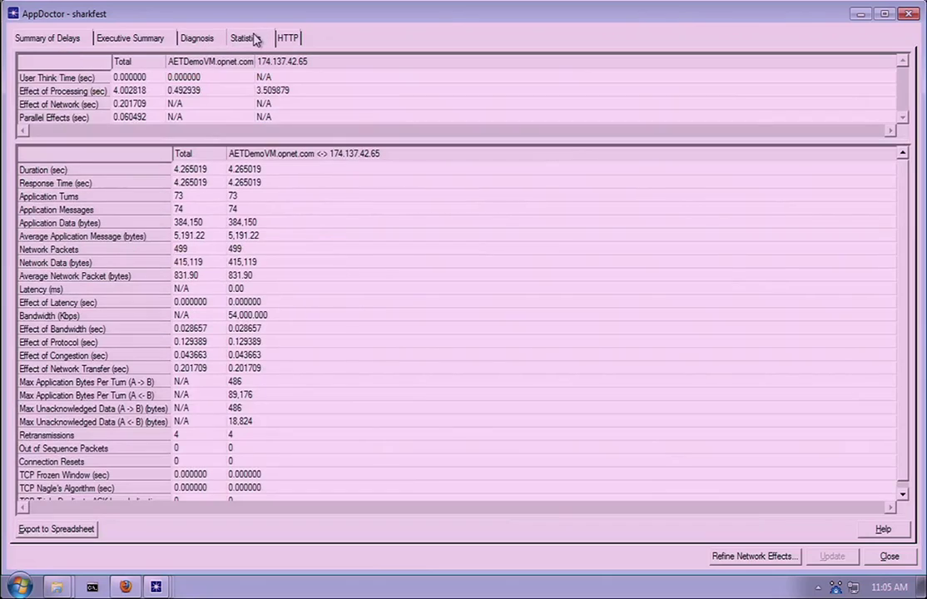
left_click(246, 198)
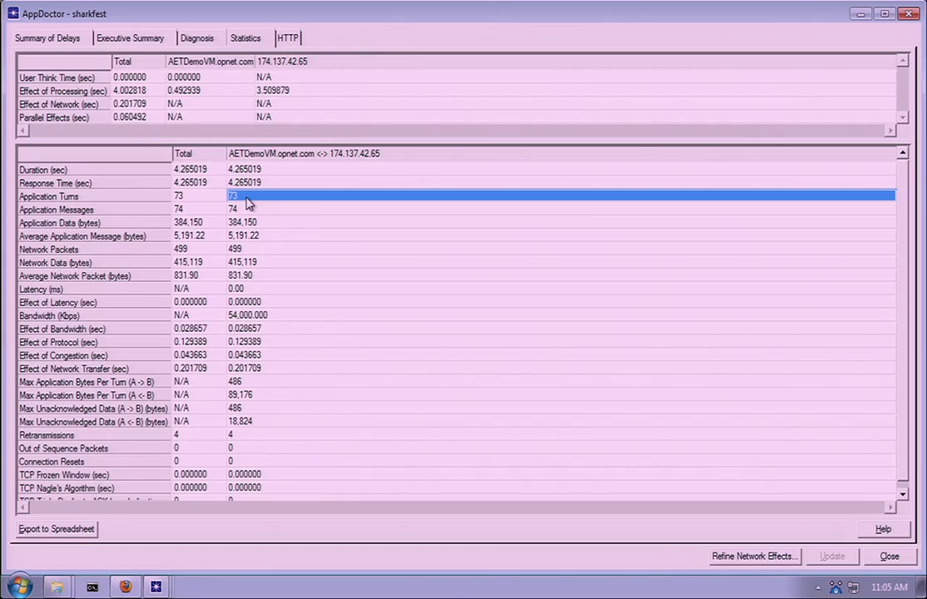
- Examine the AppDoctor HTTP statistics, including the text/css and text/html object counts, and close AppDoctor
left_click(287, 39)
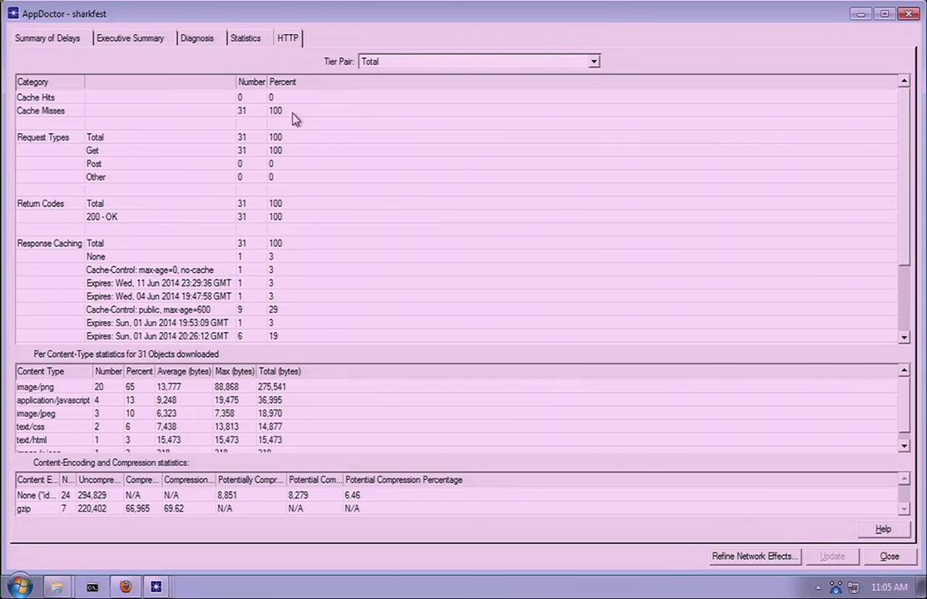
left_click(108, 428)
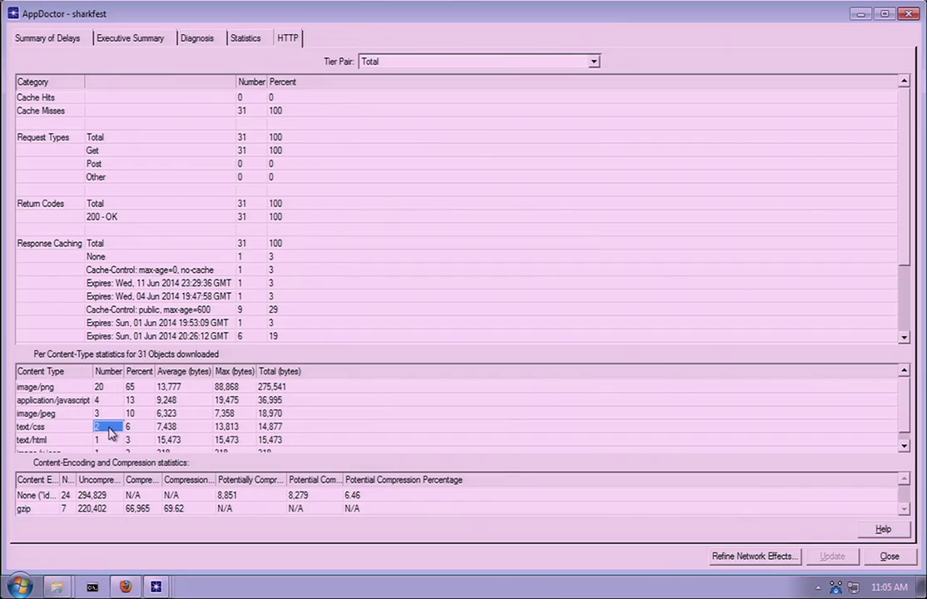
left_click(106, 440)
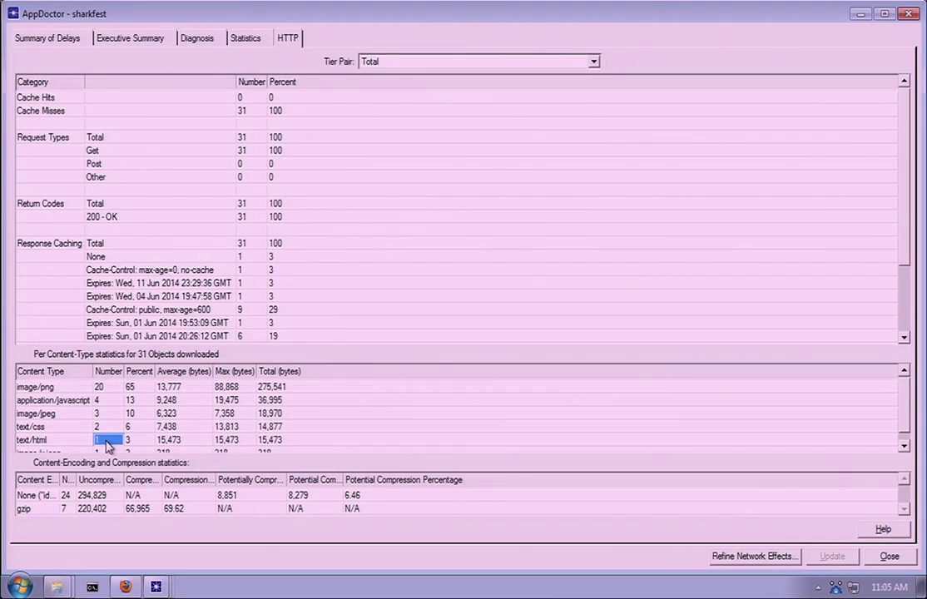
scroll(106, 446, "down", 1)
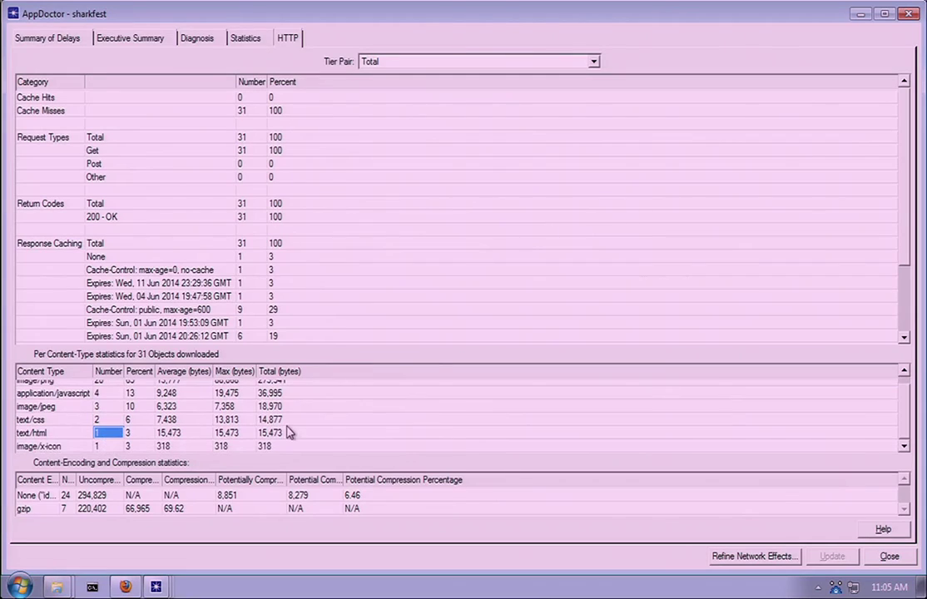
left_click(889, 557)
- Show the Tree View by Application Transactions and look through the list of HTTP GET requests
left_click(38, 81)
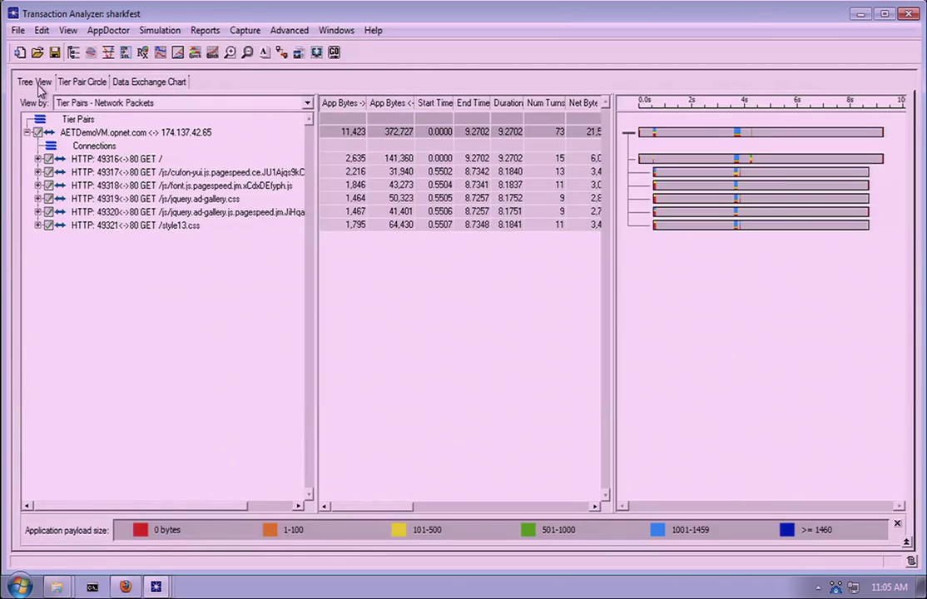
left_click(140, 101)
left_click(139, 143)
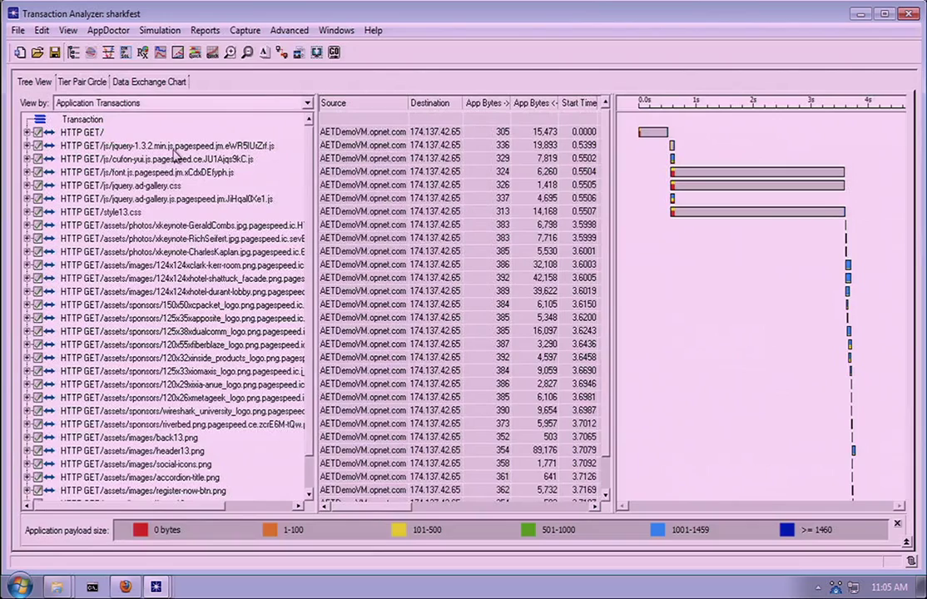
scroll(154, 138, "down", 3)
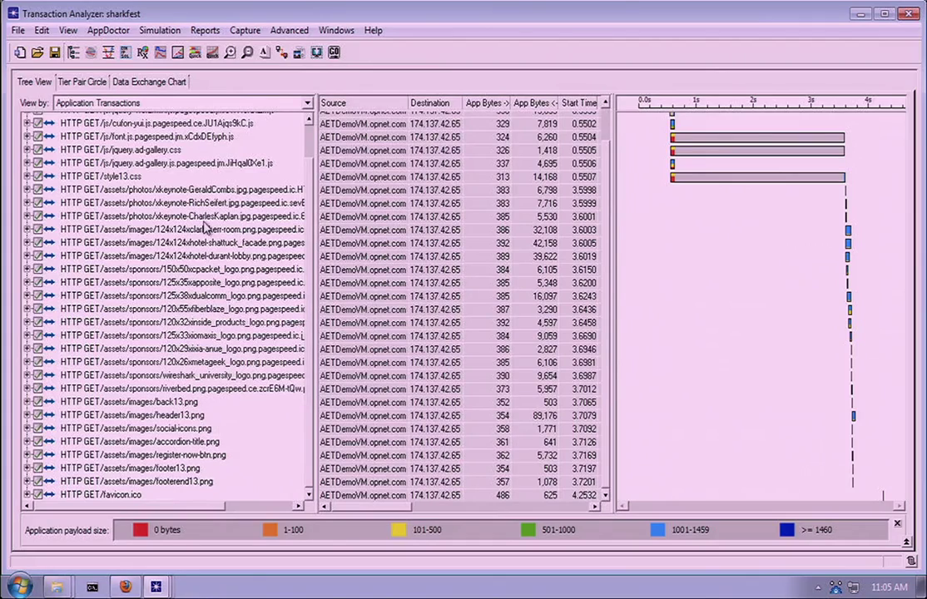
- Open the QuickPredict Bar Chart and add a scenario based on the Network at Time of Capture
left_click(161, 52)
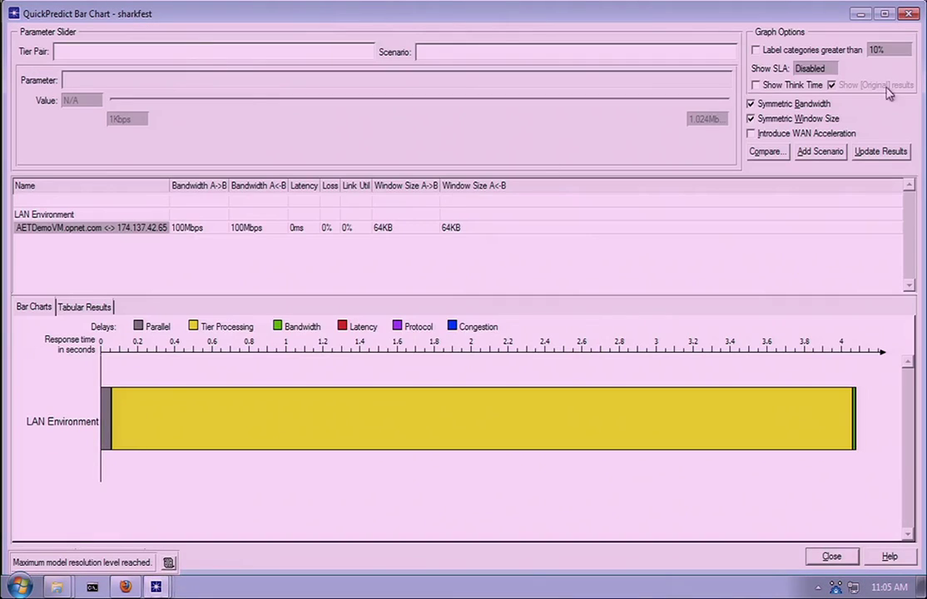
left_click(803, 154)
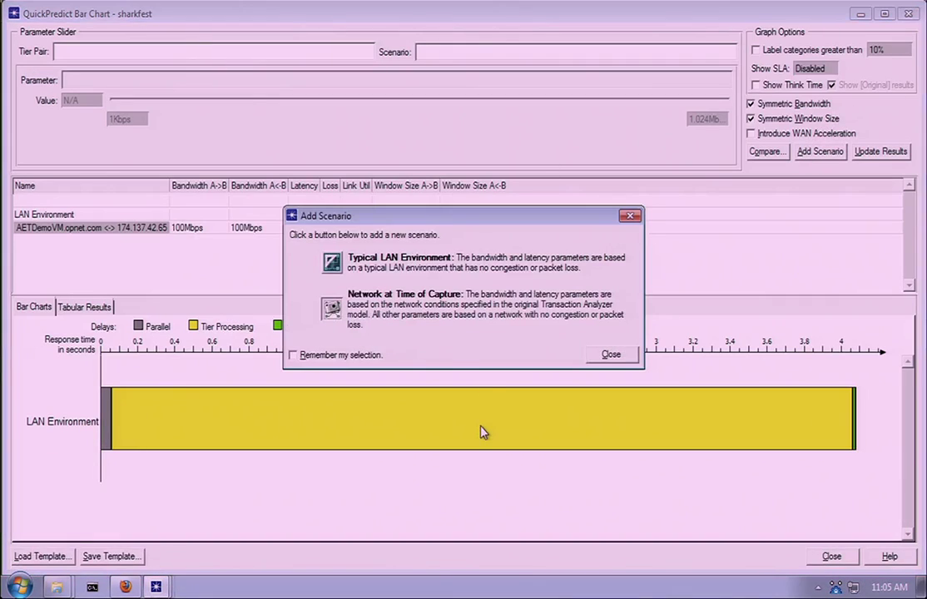
left_click(332, 308)
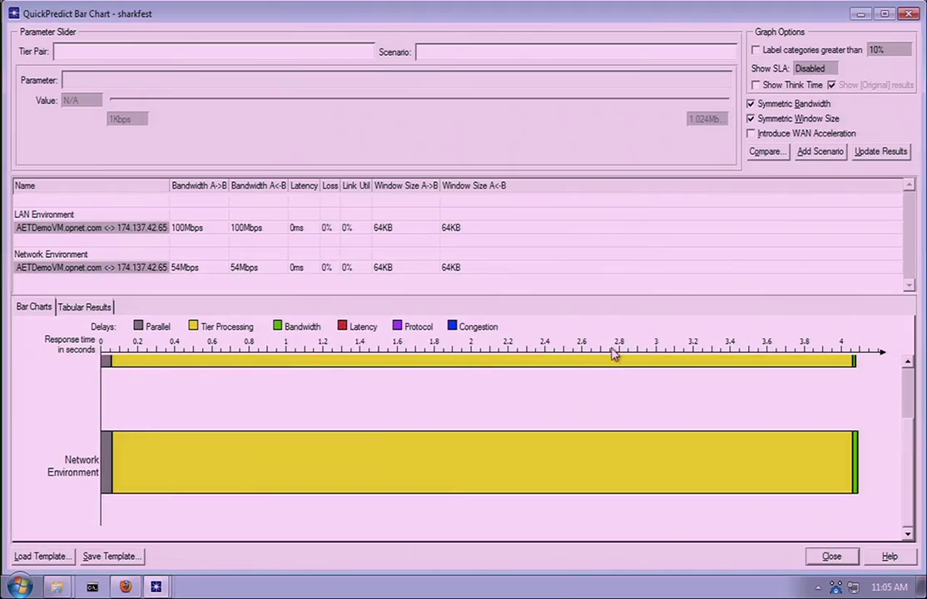
- Set the Network Environment scenario to 1 Mbps bandwidth in both directions and 100 ms latency, and update the prediction results
left_click(254, 268)
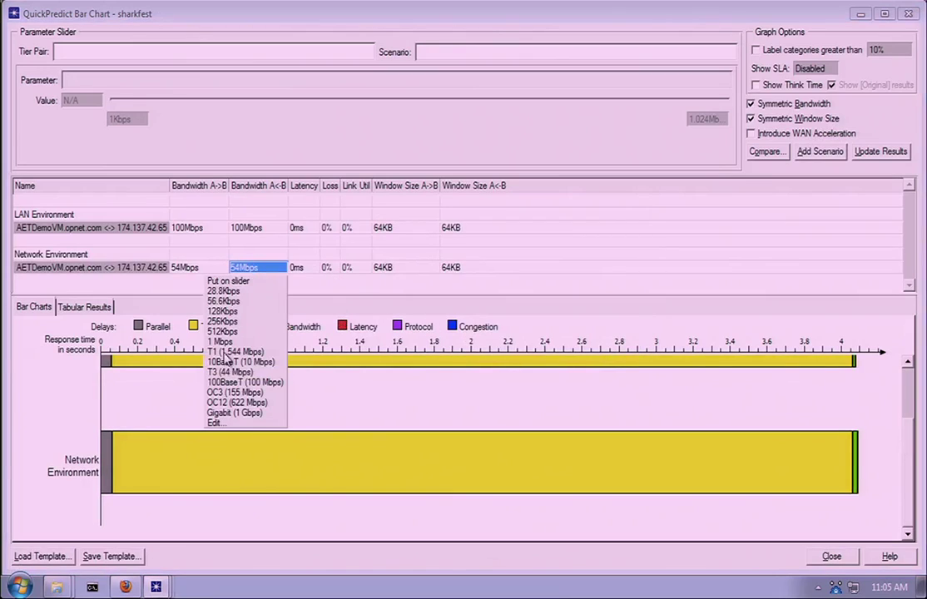
left_click(220, 341)
left_click(264, 268)
left_click(304, 268)
left_click(304, 268)
left_click(287, 342)
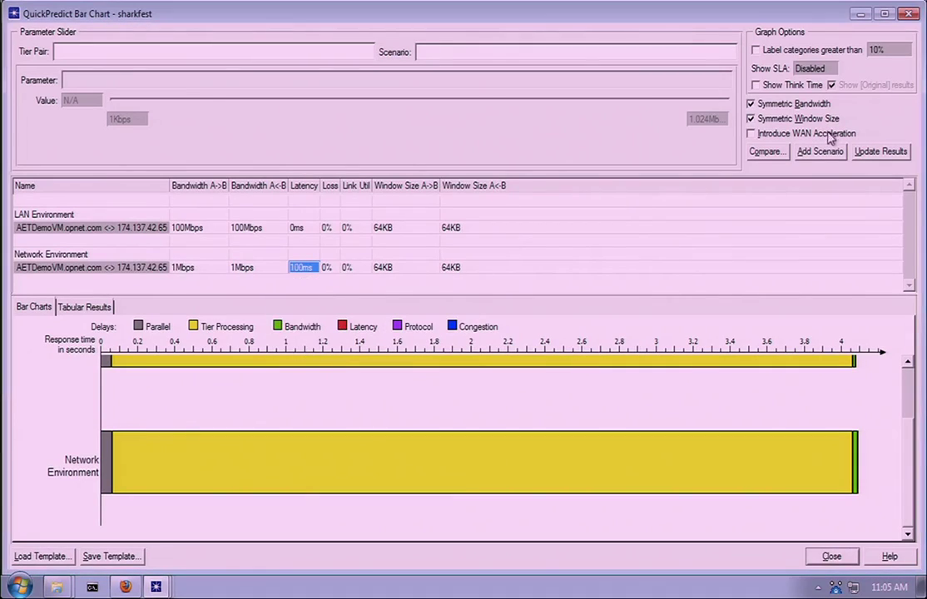
left_click(865, 151)
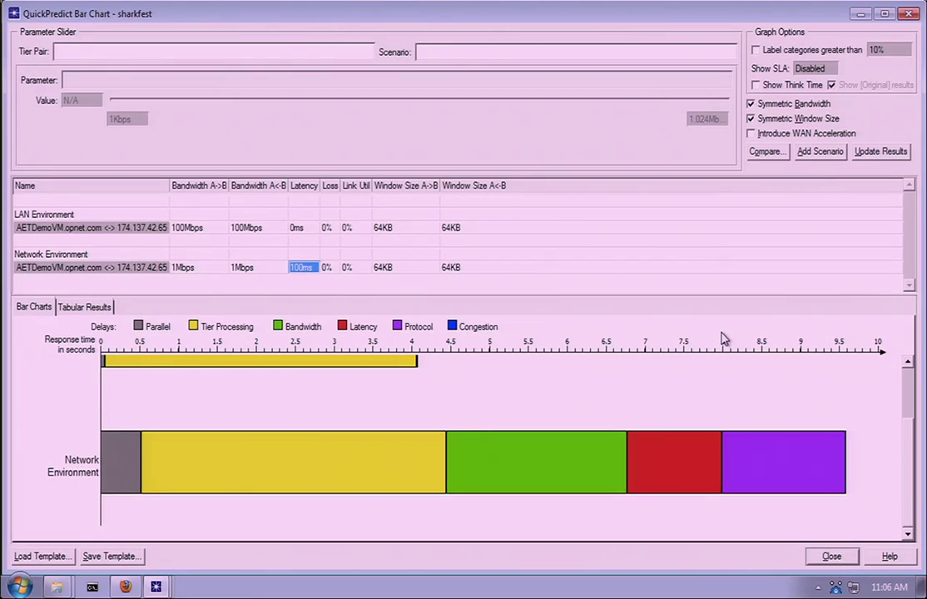
- Minimize QuickPredict and generate an MS Word (.rtf) report for the sharkfest transaction with the NetworkEngineerReport.ace.rt.txt template, then open it
left_click(861, 14)
left_click(205, 30)
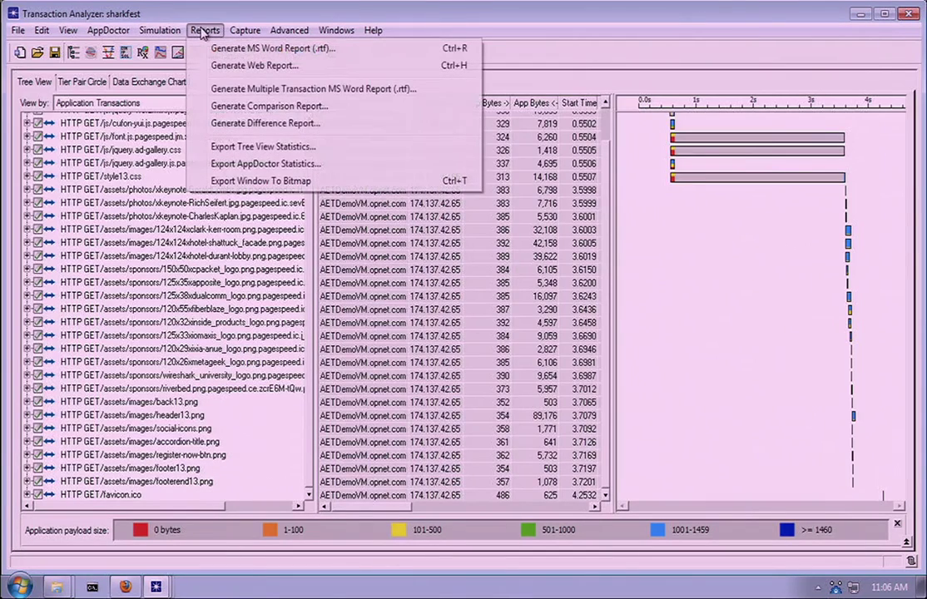
left_click(220, 48)
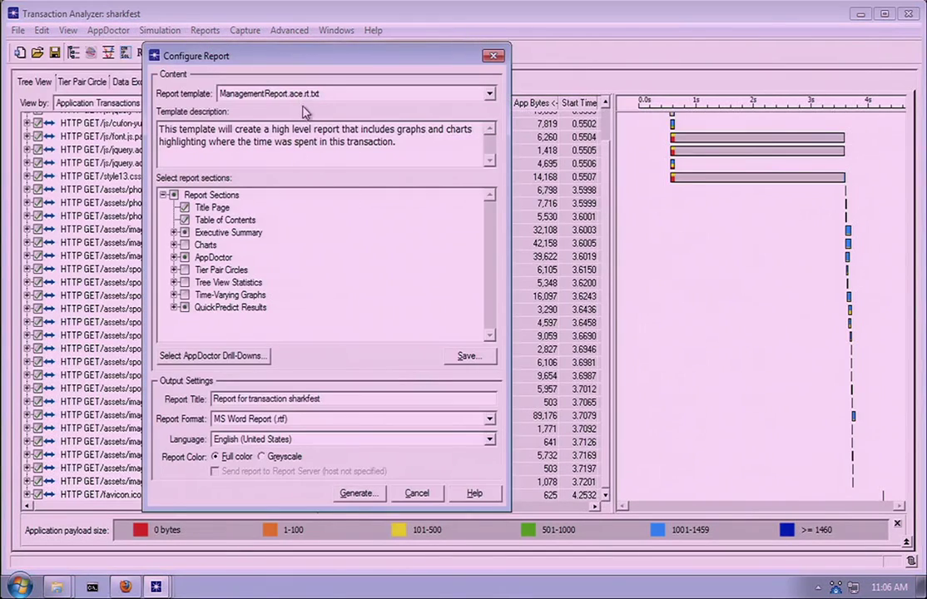
left_click(268, 91)
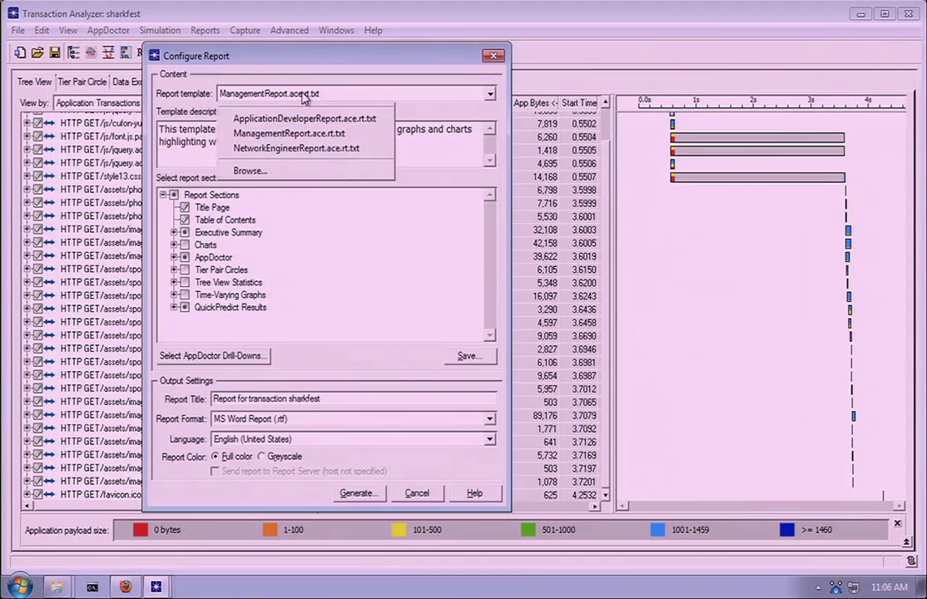
left_click(307, 149)
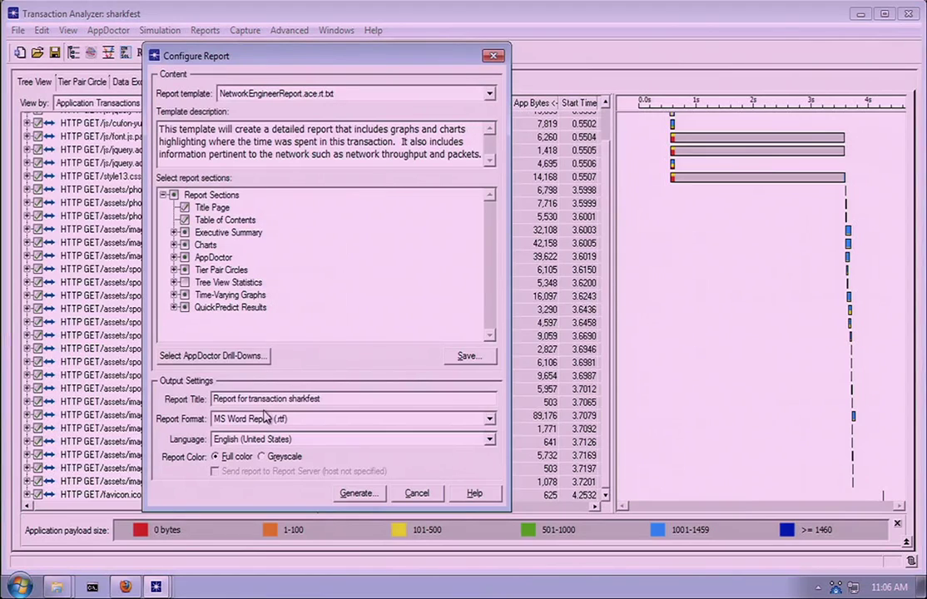
left_click(357, 491)
left_click(382, 327)
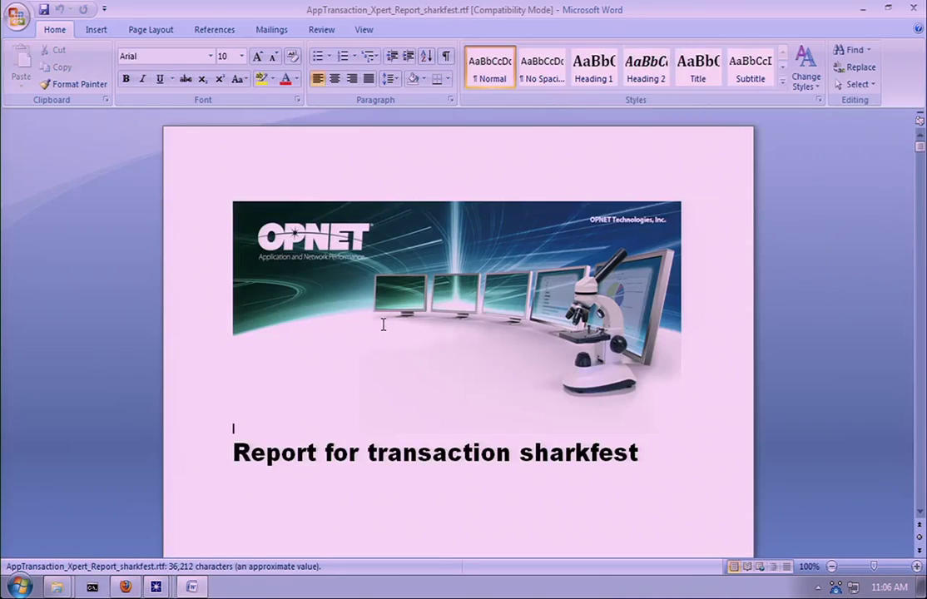
- Examine the report's table of contents, Executive Summary, Application Message Chart and delay summary, up to the AppDoctor Delay Details
left_click(918, 453)
left_click(919, 454)
left_click(918, 455)
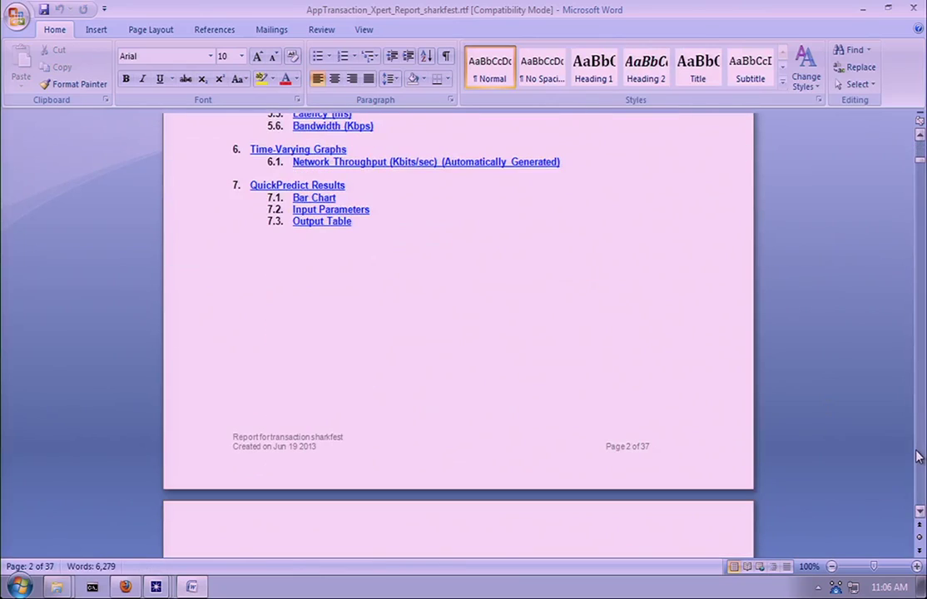
left_click(918, 456)
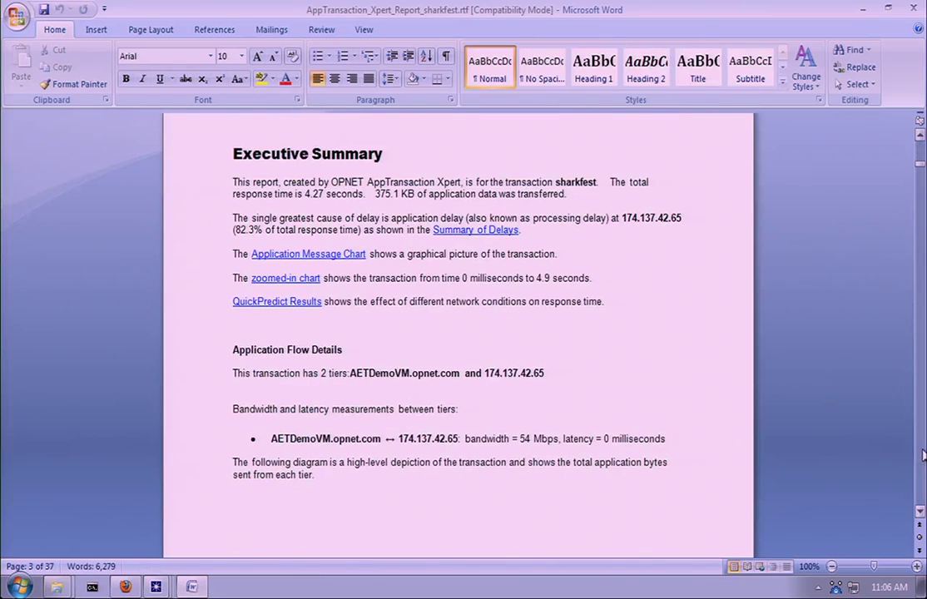
left_click(918, 455)
left_click(918, 456)
left_click(920, 454)
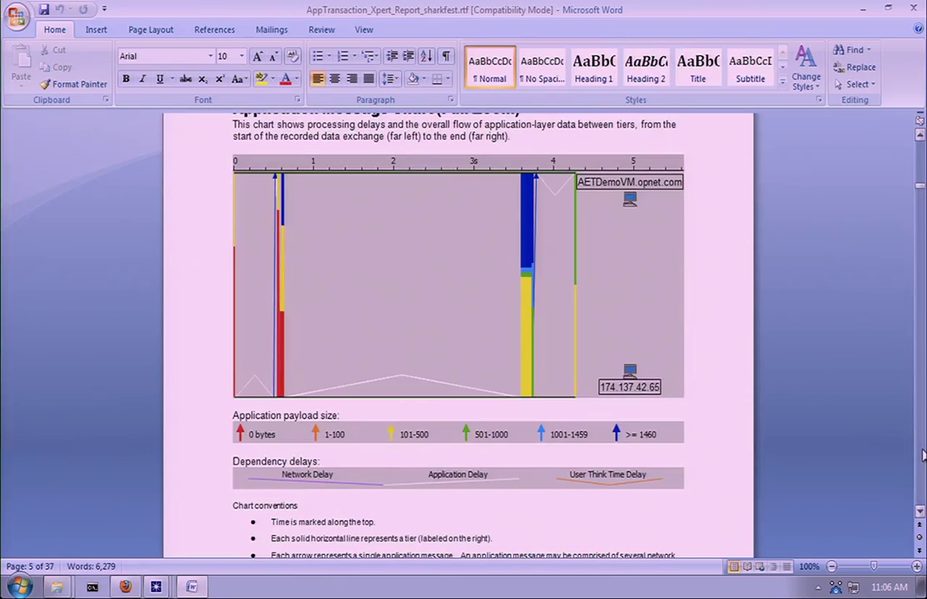
left_click(920, 455)
left_click(920, 454)
left_click(920, 454)
left_click(920, 454)
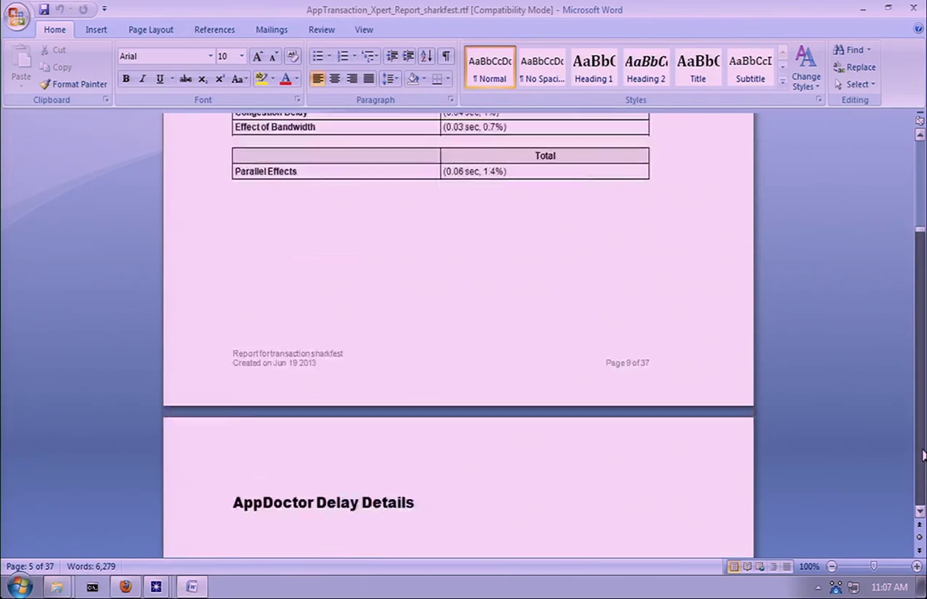
left_click(920, 454)
- Review the report's AppDoctor Diagnosis, HTTP Traffic Summary and QuickPredict results through to the AppDoctor Appendix
scroll(924, 278, "up", 5)
scroll(923, 278, "down", 15)
scroll(923, 324, "down", 15)
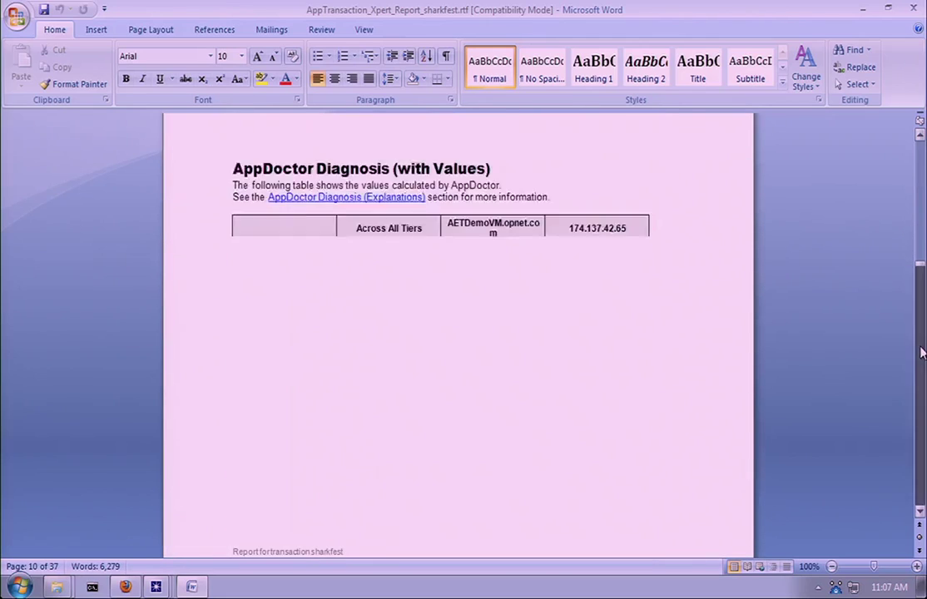
scroll(920, 353, "down", 10)
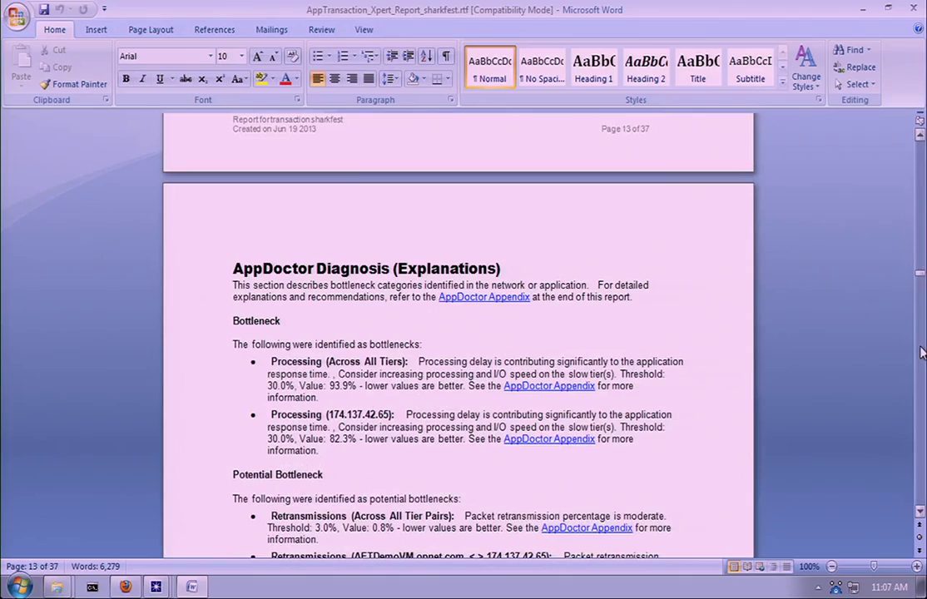
scroll(919, 353, "down", 15)
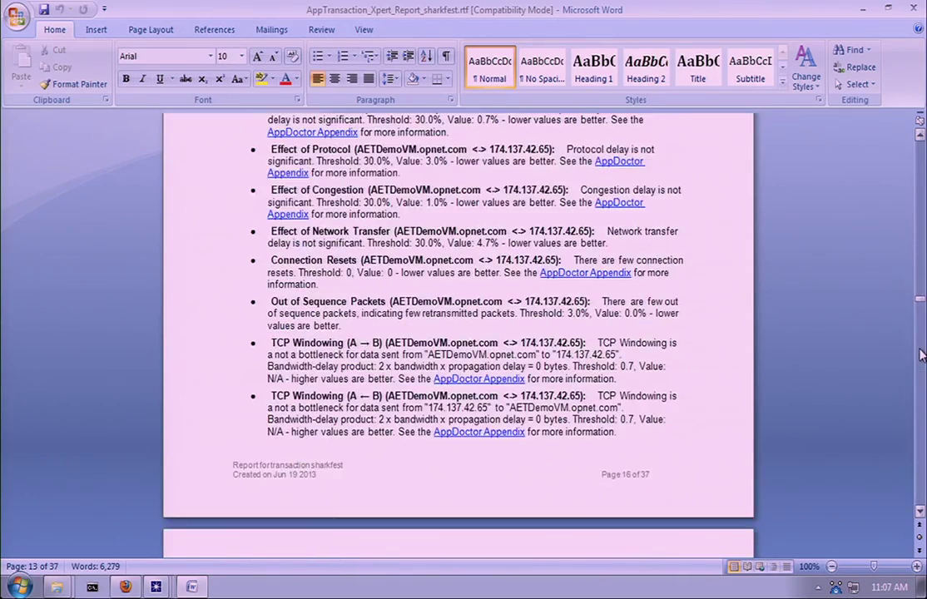
scroll(920, 360, "down", 20)
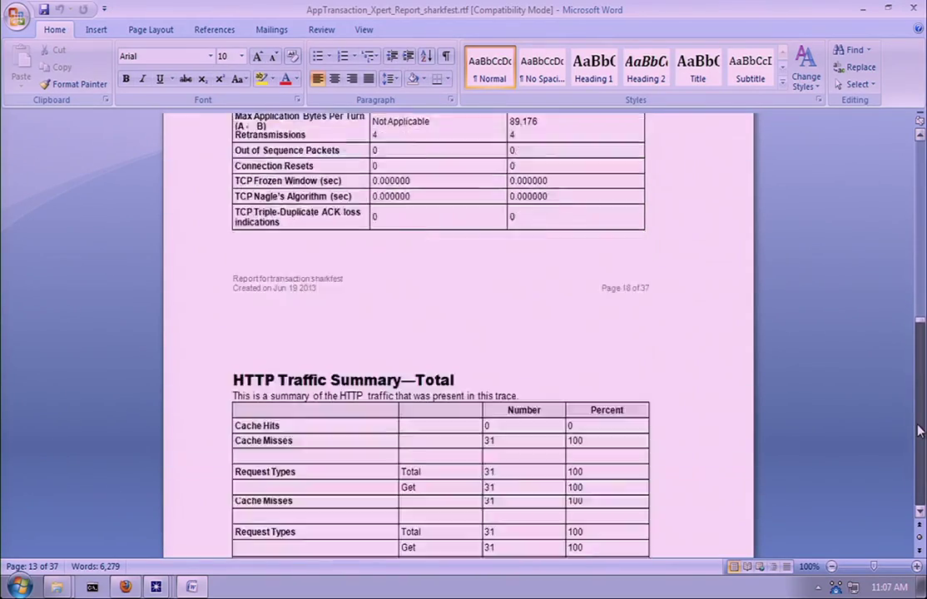
scroll(918, 433, "down", 20)
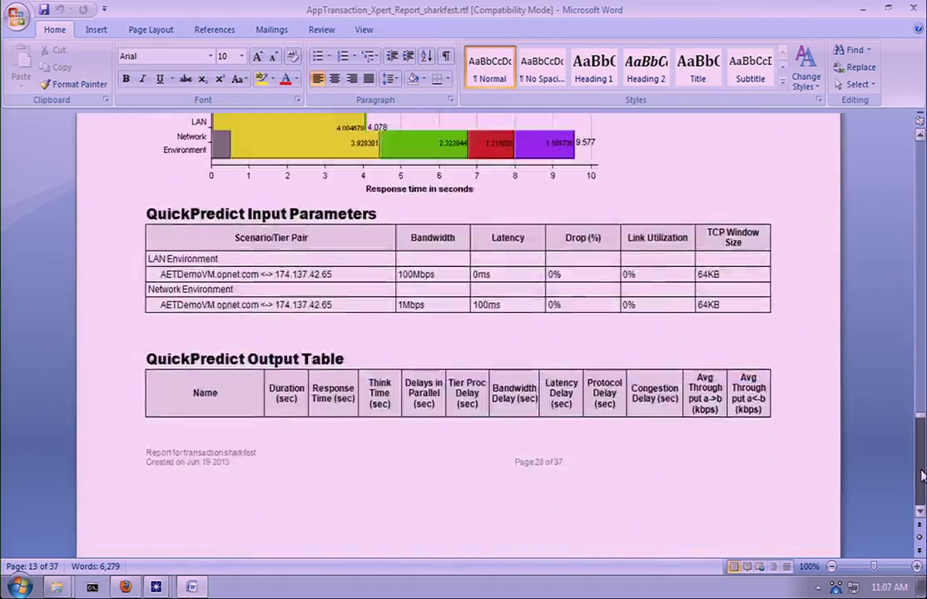
mouse_move(922, 475)
left_mouse_down()
mouse_move(921, 486)
mouse_move(918, 397)
mouse_move(916, 480)
left_mouse_up()
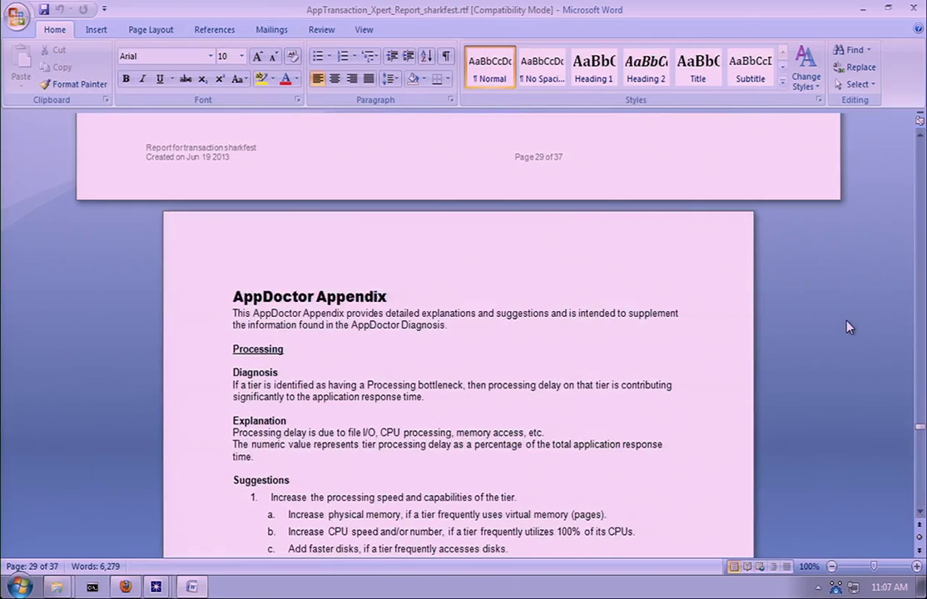